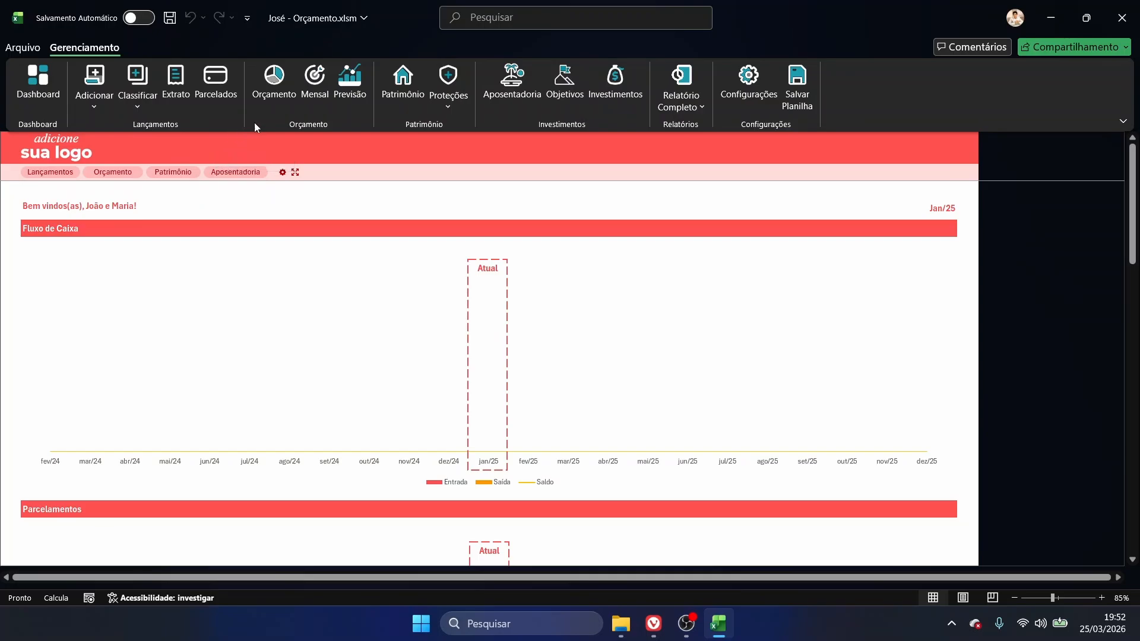
- Look at the Adicionar entries sheet twice, returning to the Dashboard each time
click(95, 66)
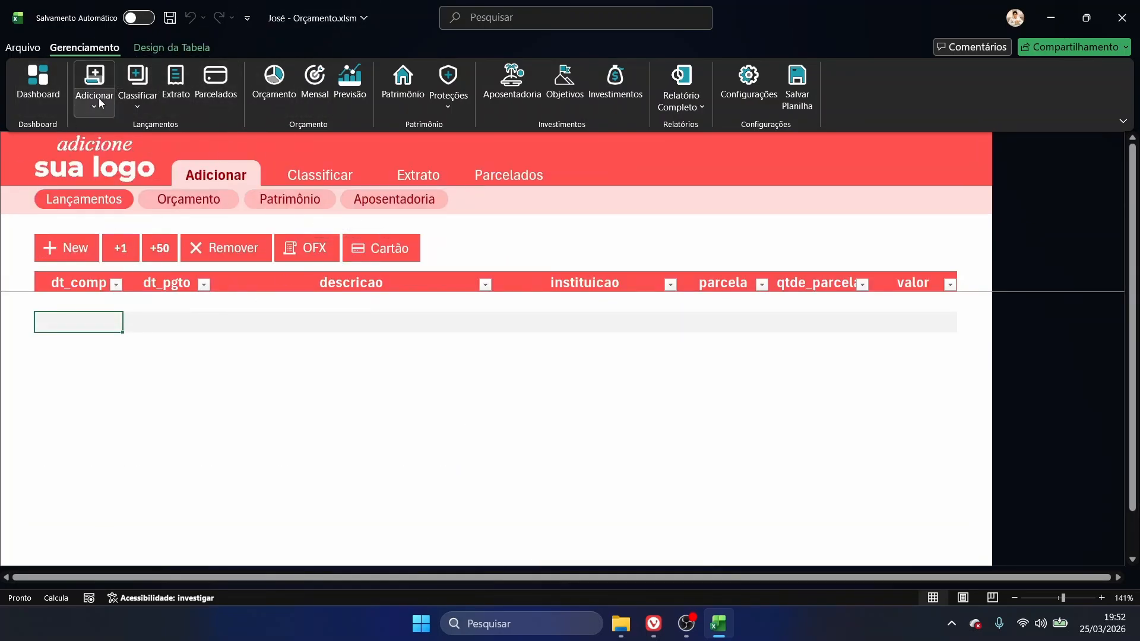
click(110, 169)
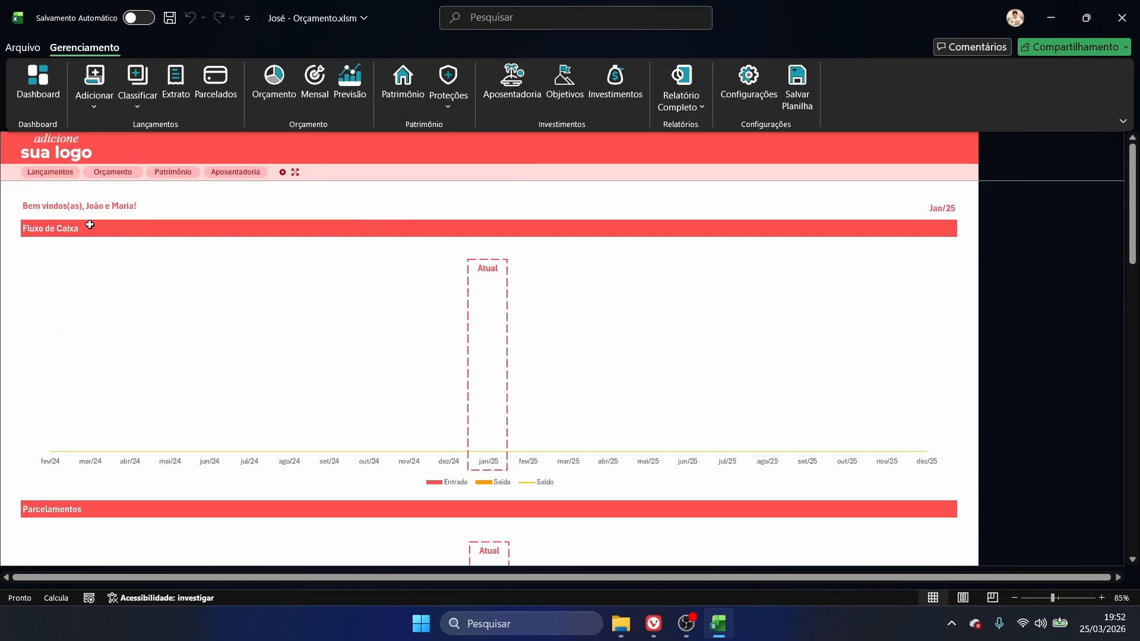
click(68, 178)
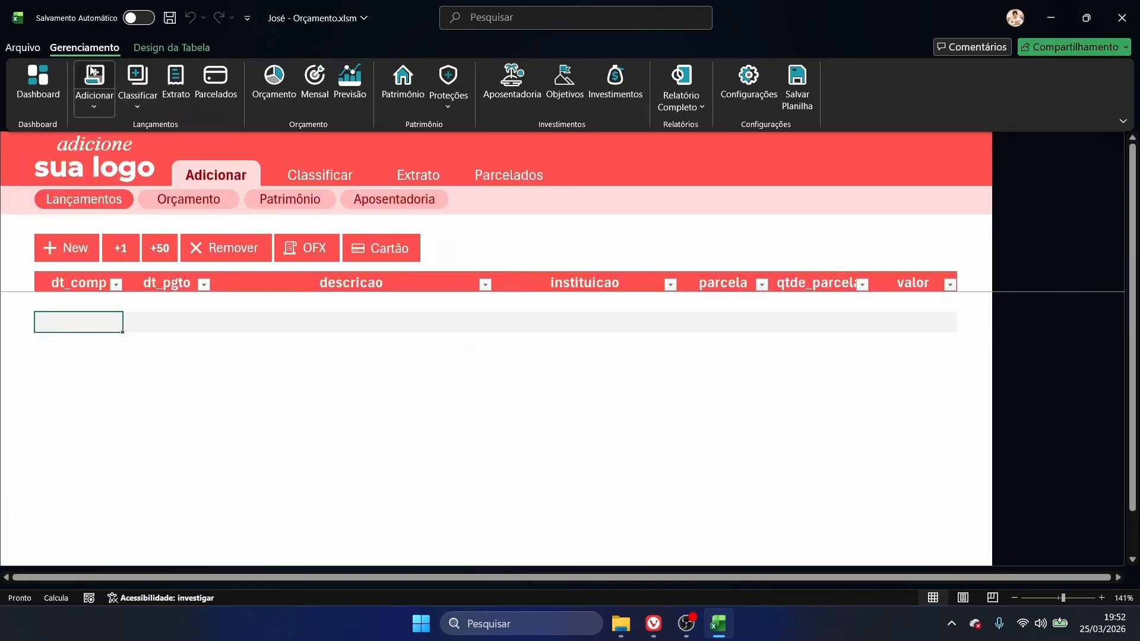
click(38, 80)
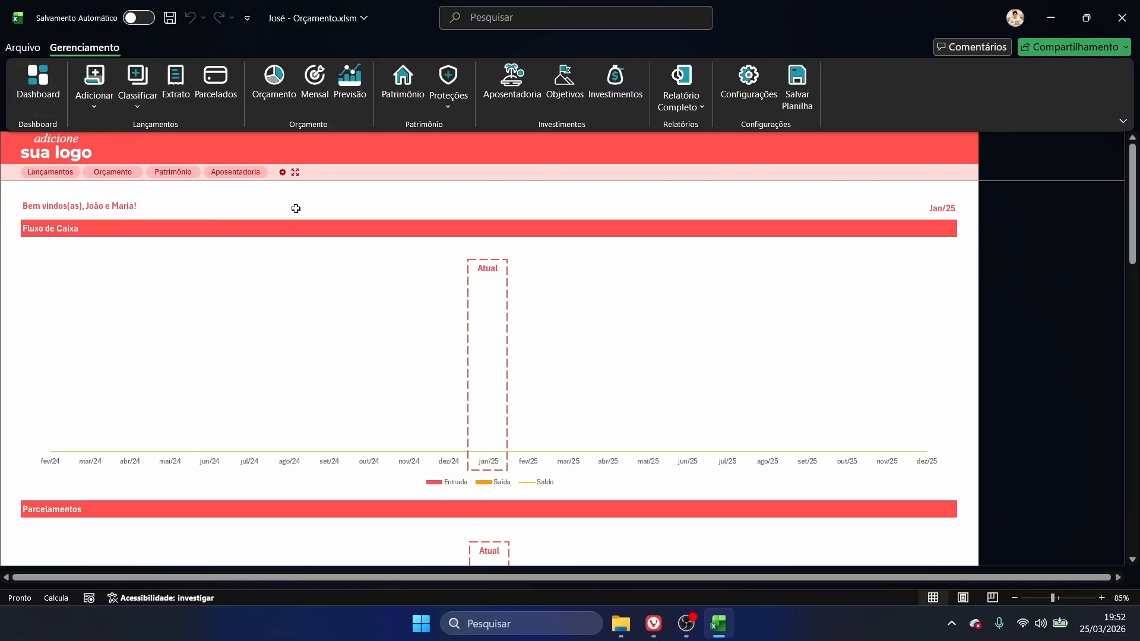
- Preview the dashboard and the Lançamentos sheet in full-screen mode, returning to the dashboard in normal view
scroll(273, 187, up, 3)
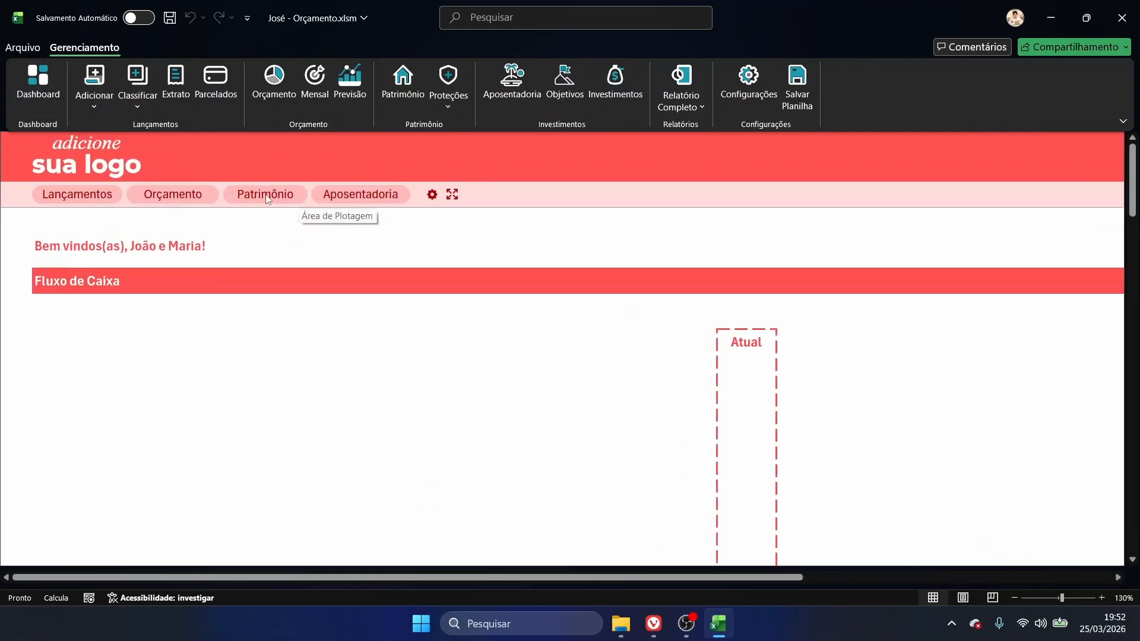
click(452, 194)
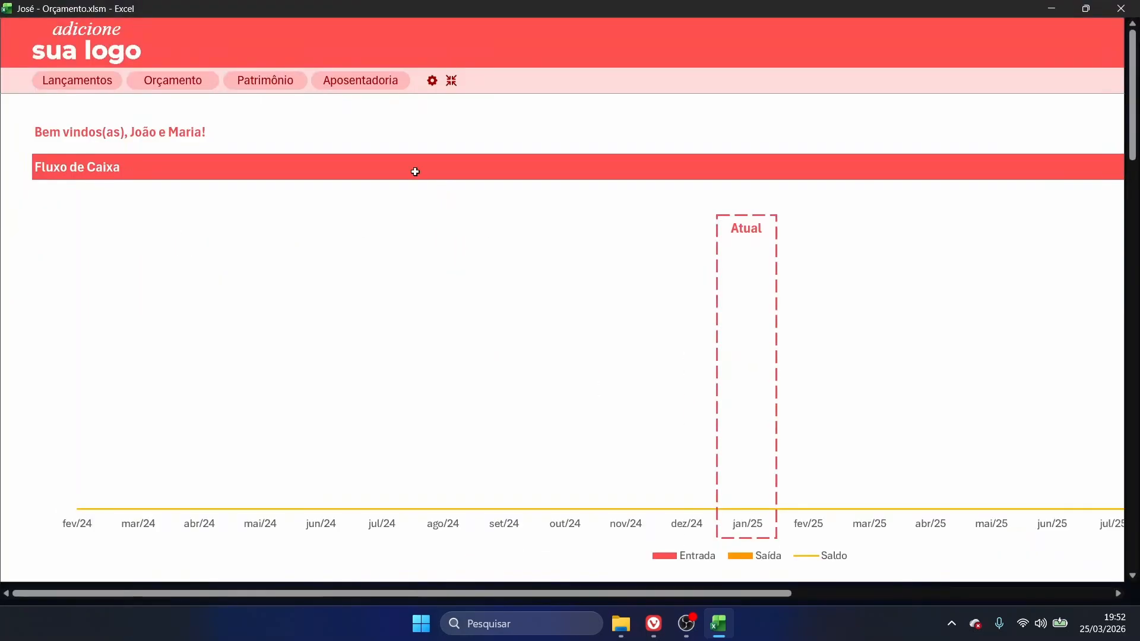
click(106, 86)
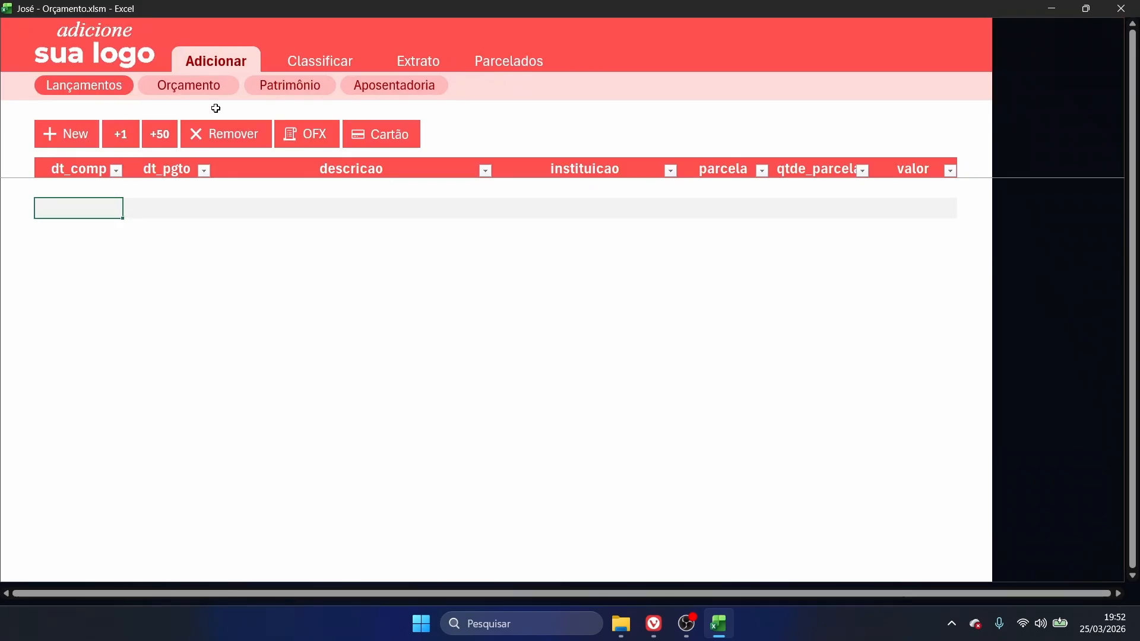
click(121, 62)
click(454, 84)
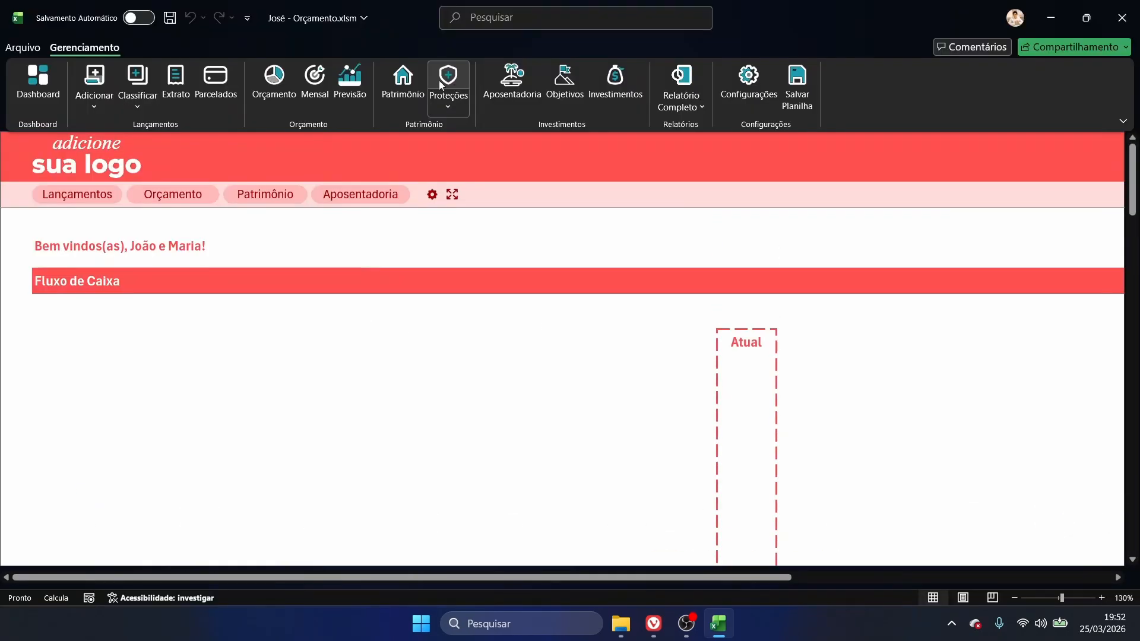
- Go to the Adicionar sheet and view the new transaction form, closing it without saving
click(94, 83)
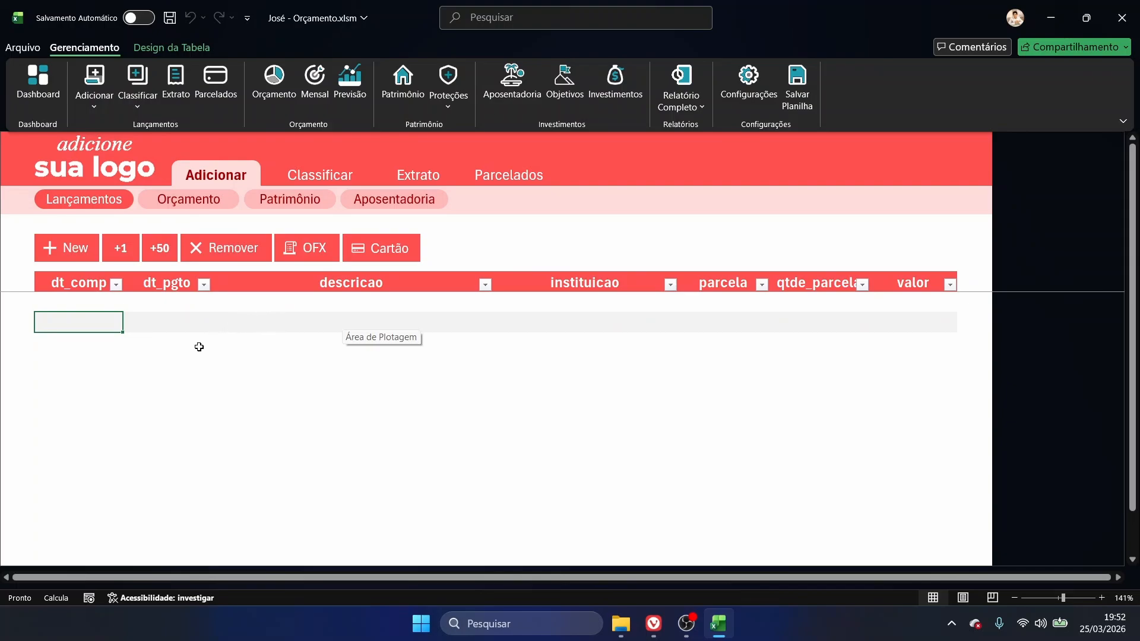
click(77, 239)
drag(482, 207, 243, 263)
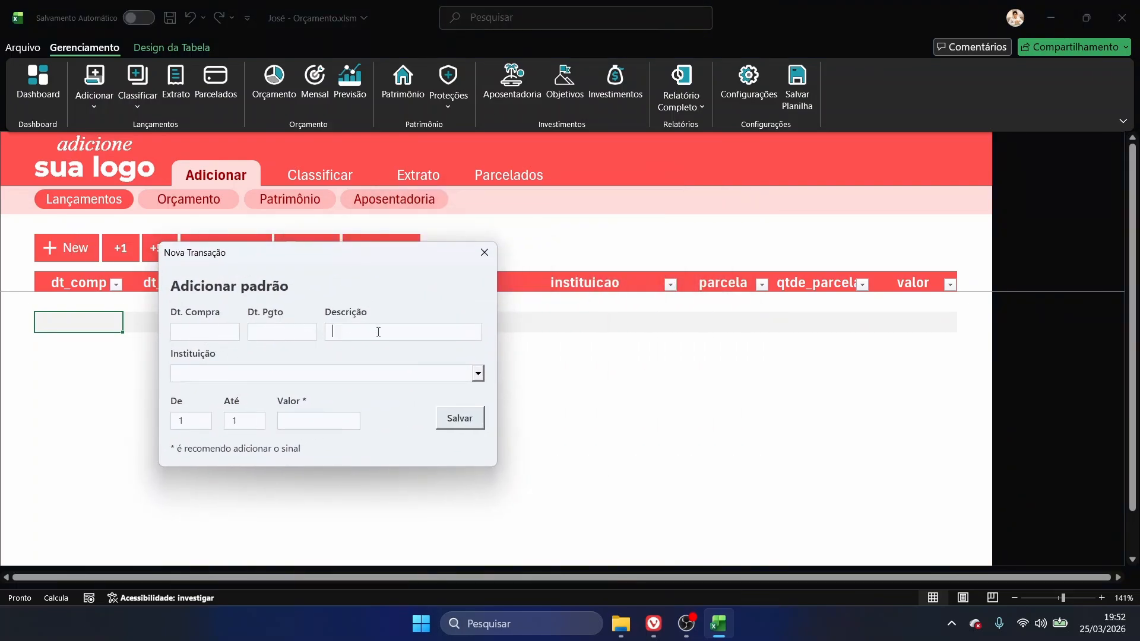
drag(346, 259, 410, 241)
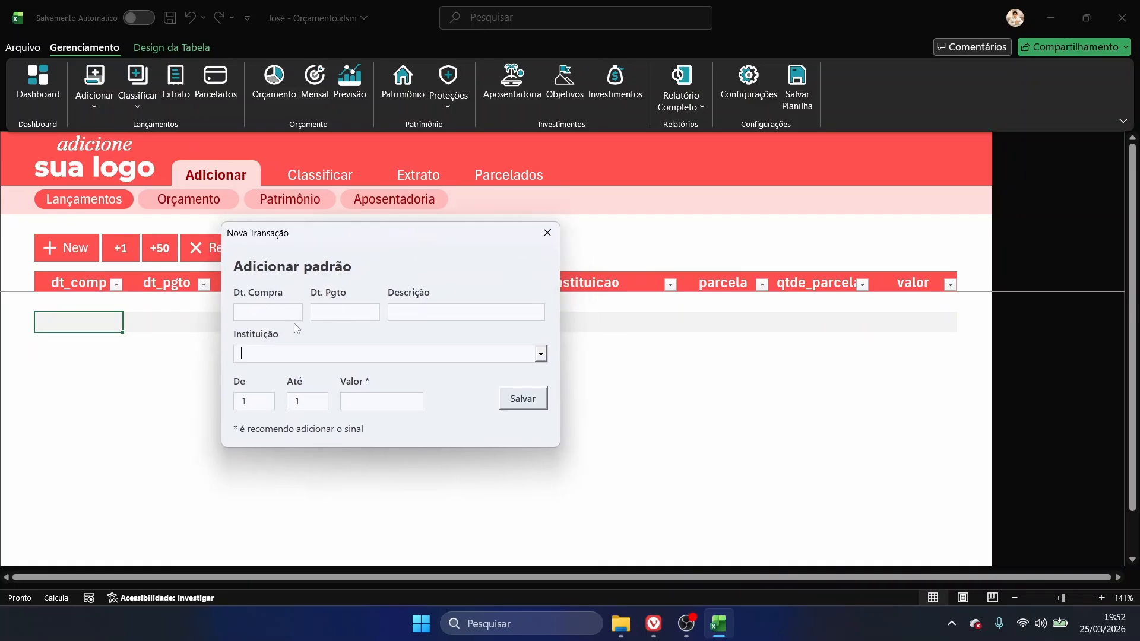
click(548, 229)
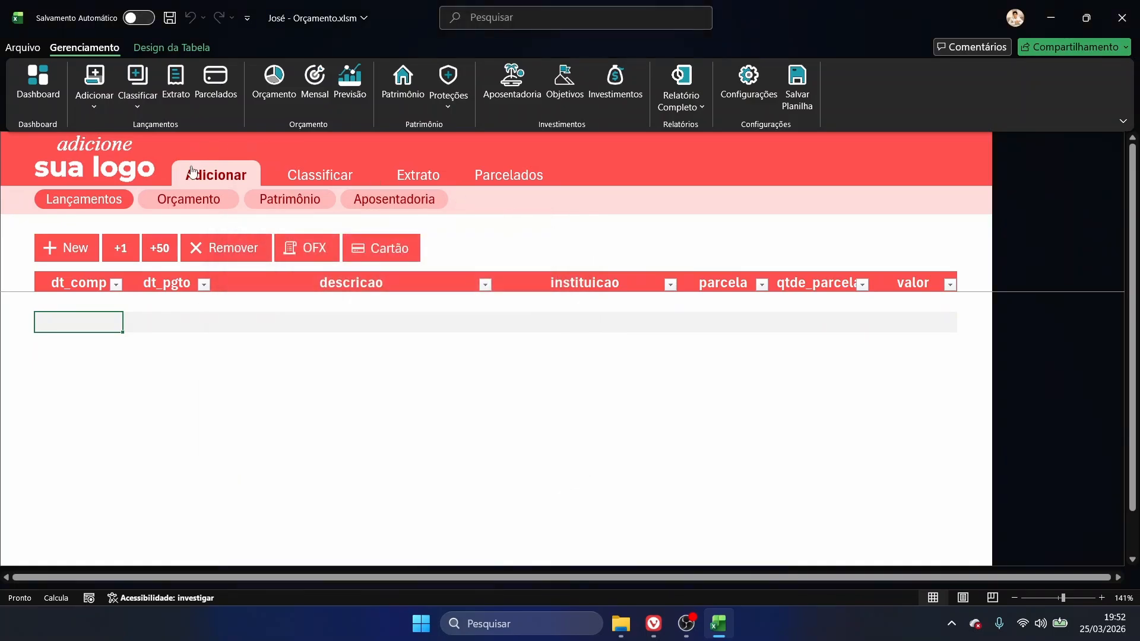
- View the institution options in the OFX import dialog and close it without importing
click(374, 255)
drag(566, 243, 464, 254)
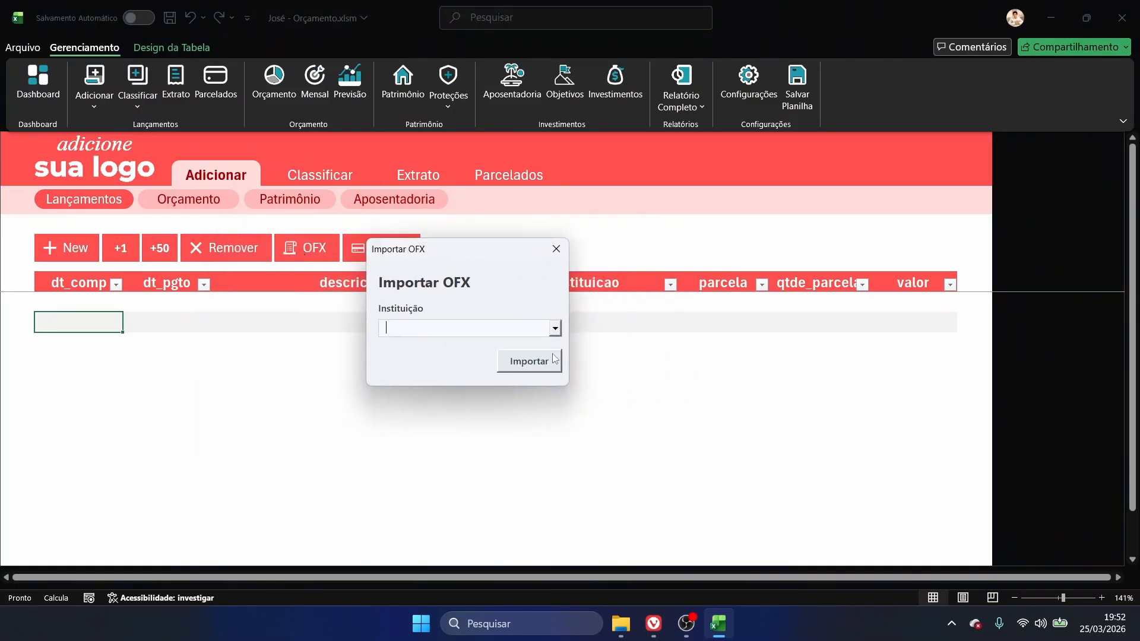
click(554, 327)
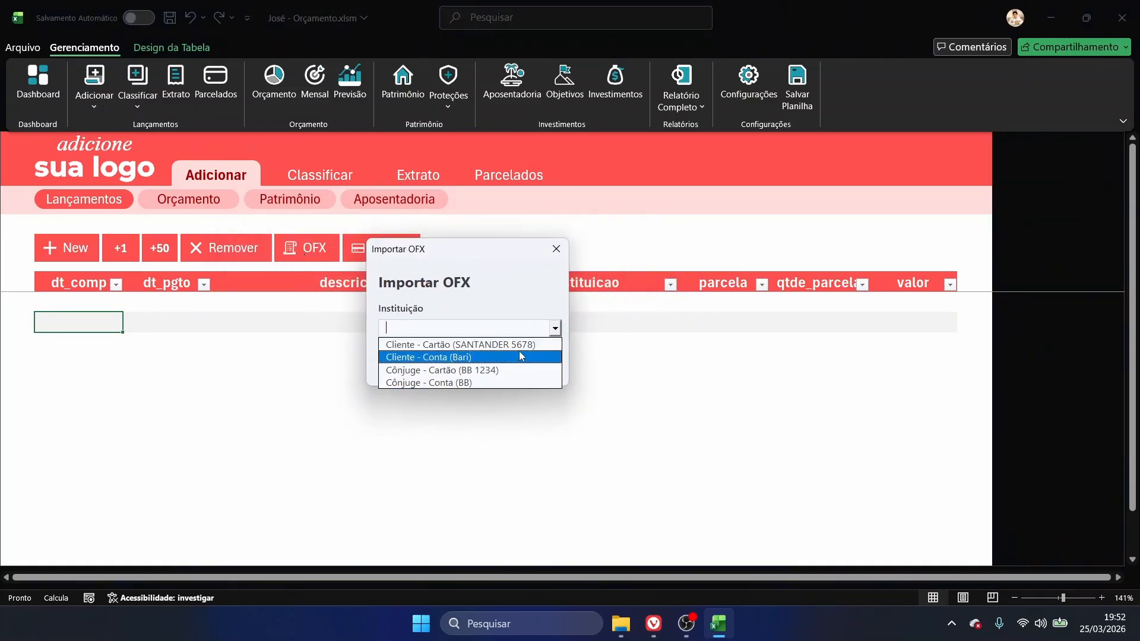
click(546, 334)
click(554, 329)
click(557, 331)
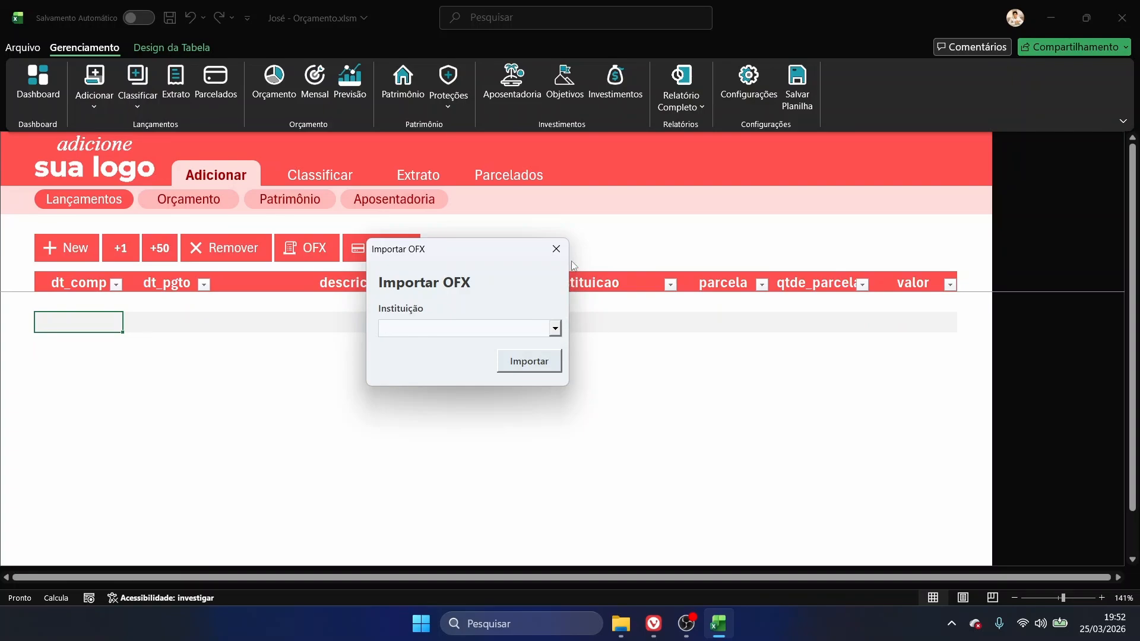
click(556, 249)
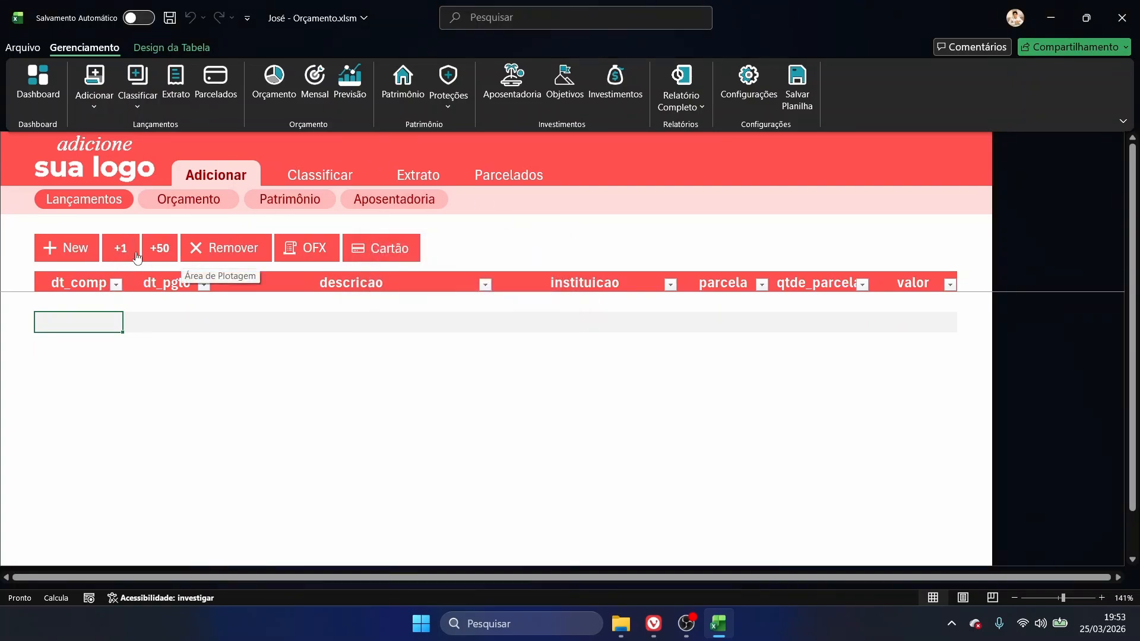
- Add one blank row and a batch of 50 blank rows to the transactions table
click(134, 256)
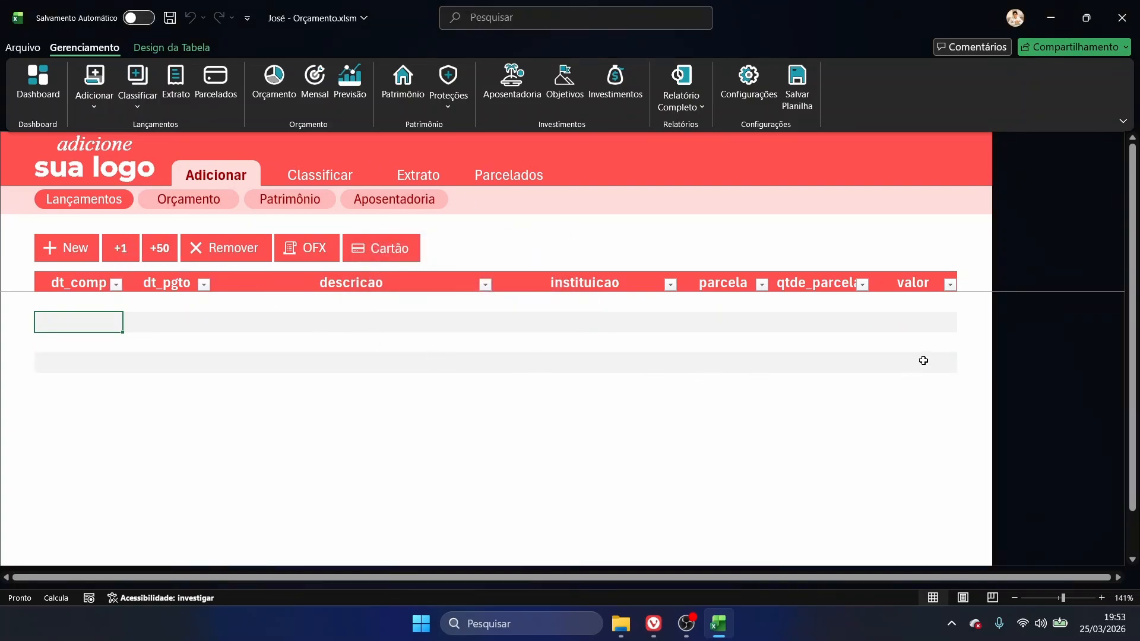
key(ctrl+t)
key(ctrl+t)
click(932, 385)
click(161, 249)
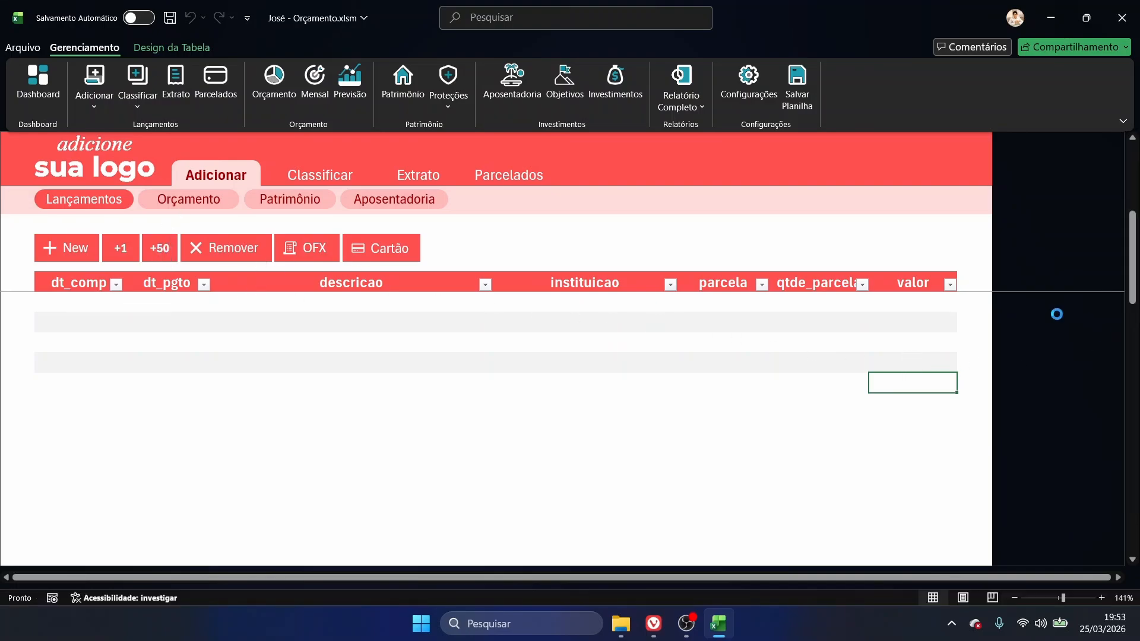
- Enter 01/01/2026 as the purchase date in the first table row and copy it to the payment date
scroll(242, 410, up, 5)
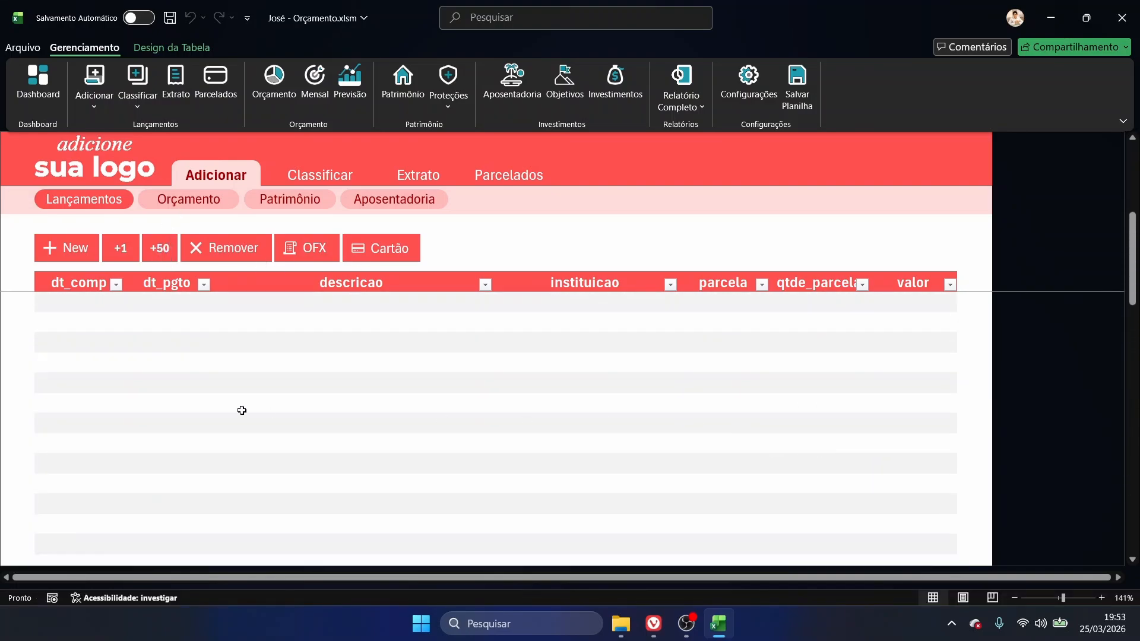
click(146, 323)
scroll(153, 335, up, 3)
click(93, 301)
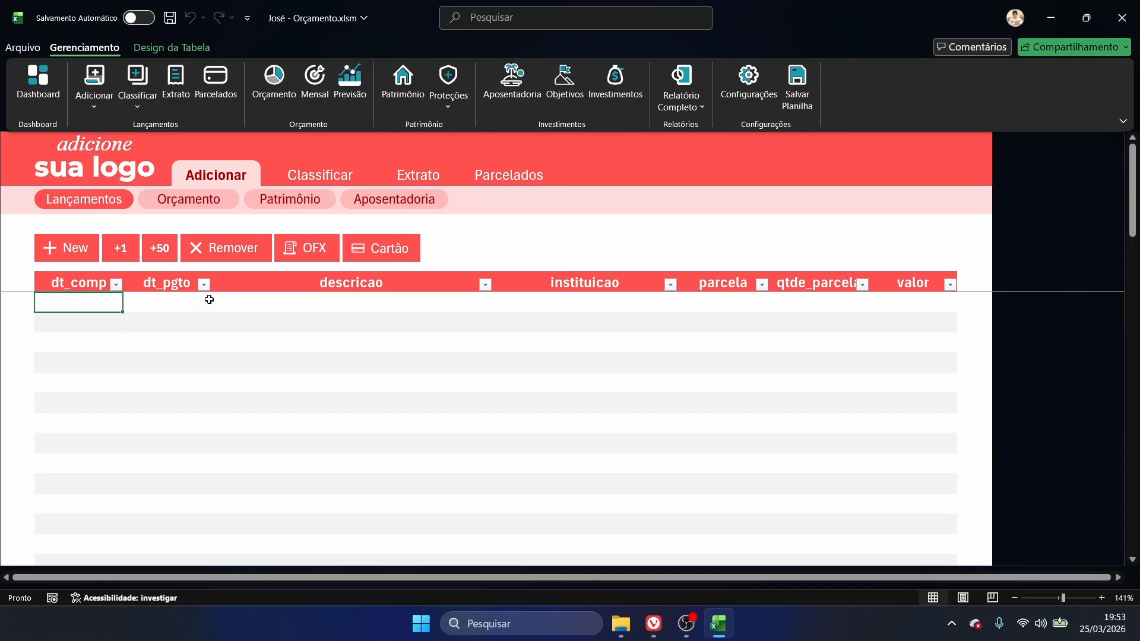
text(0)
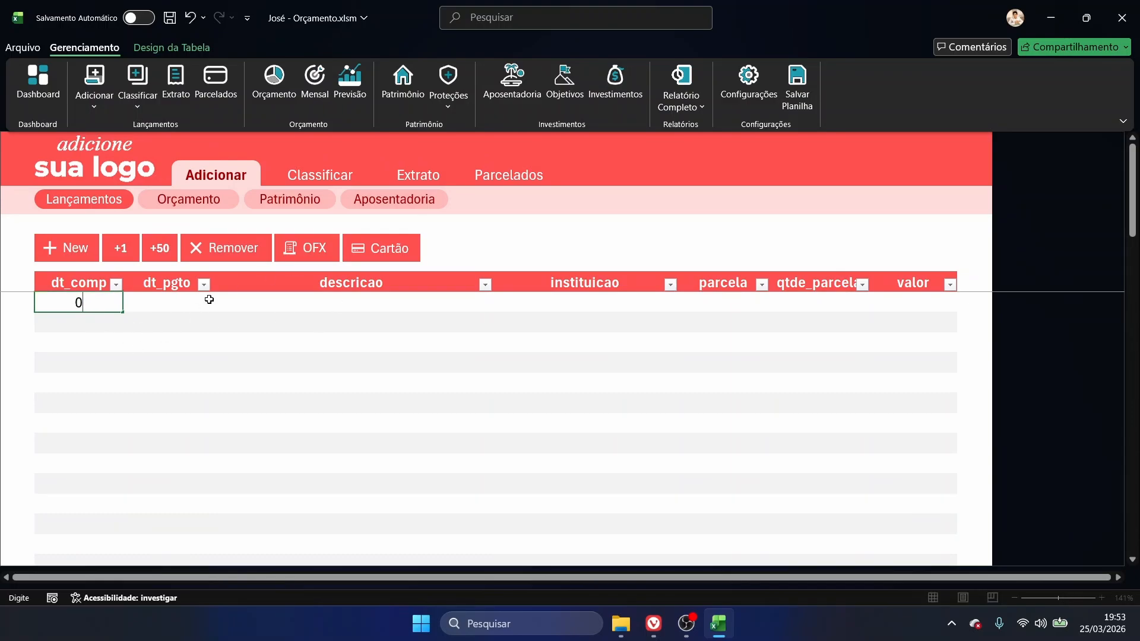
text(1/01/2025)
key(BackSpace)
text(6)
key(Right)
key(Left)
key(ctrl+c)
key(Right)
key(ctrl+v)
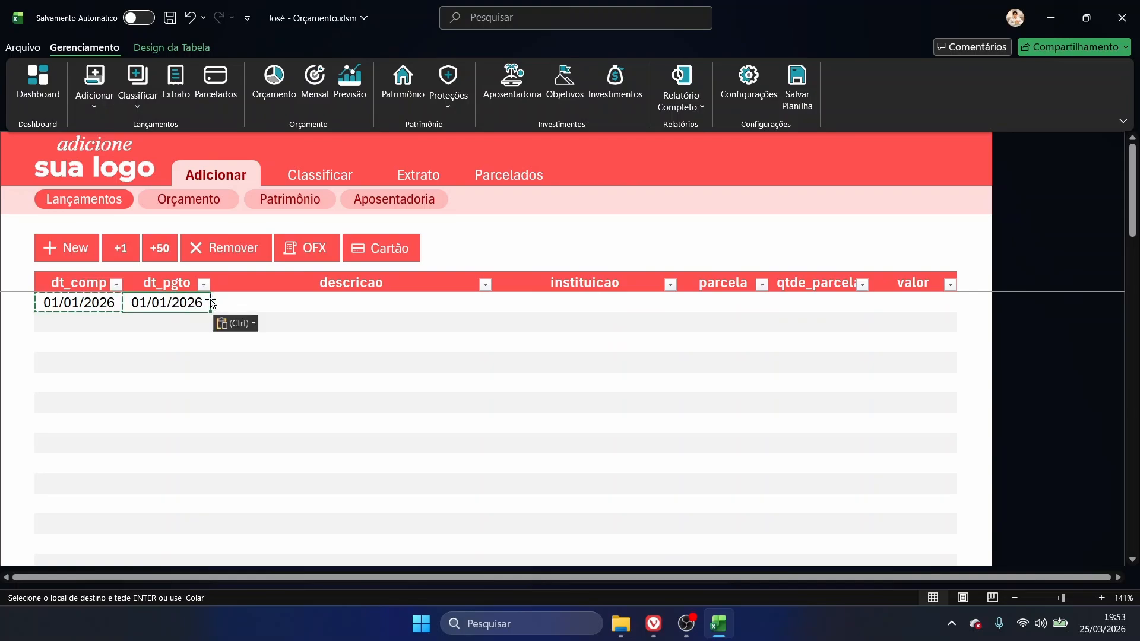
key(Escape)
- Enter the descriptions IFOOD, UBER, ACADEMIA and TESTE in the first four rows
key(Right)
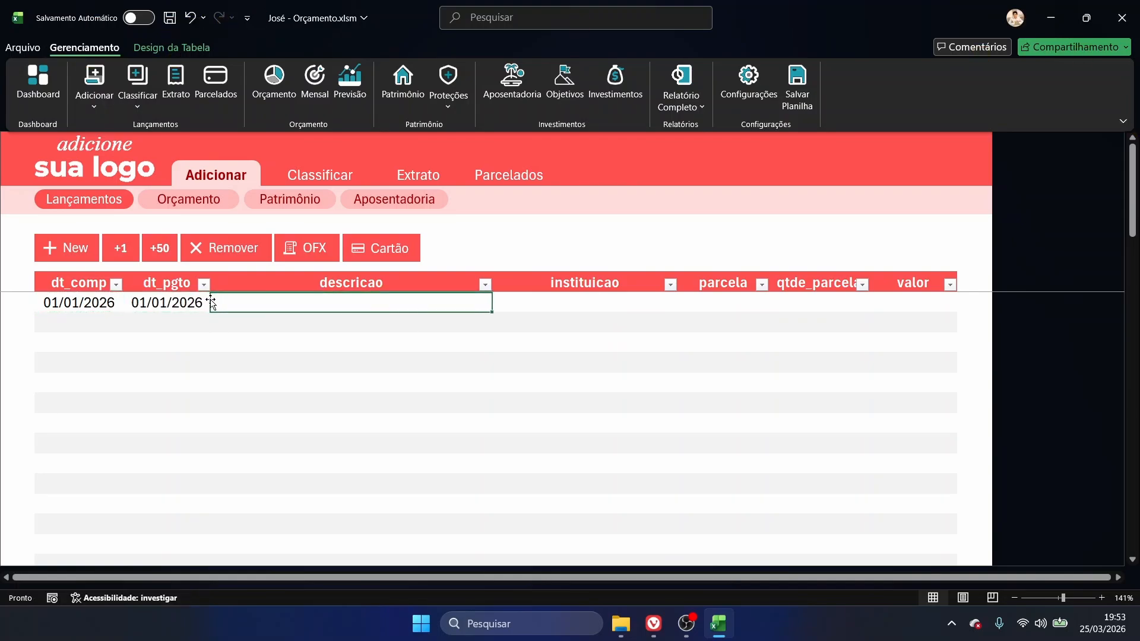
text(TE)
key(Escape)
text(IFOOD)
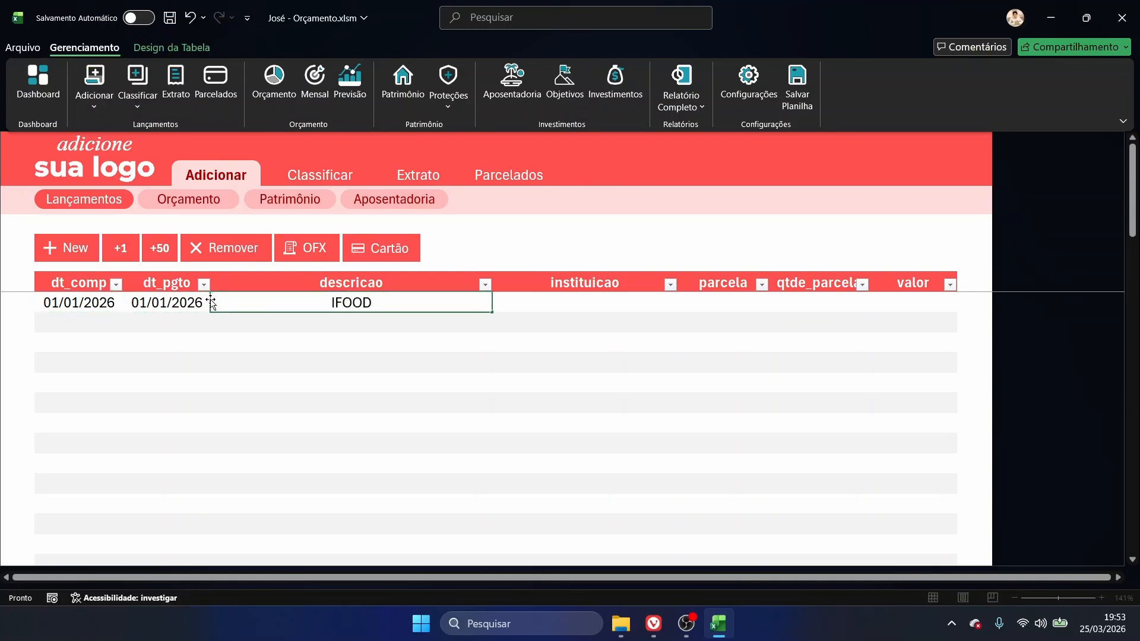
key(Return)
text(UBER)
key(Return)
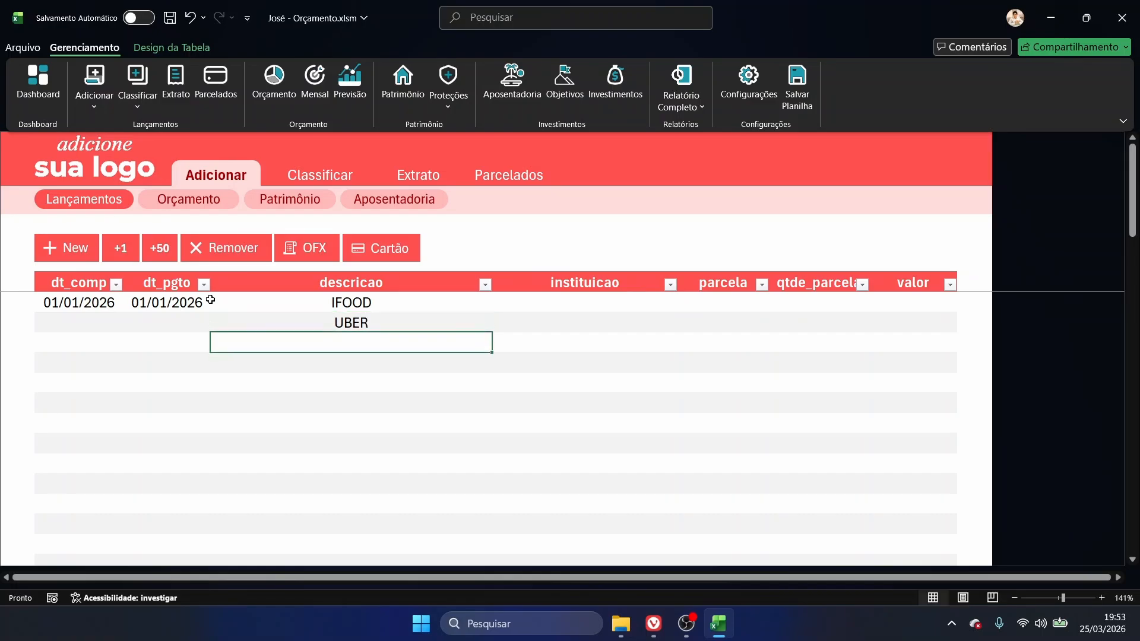
text(ACADEMIA)
key(Return)
text(TESTE)
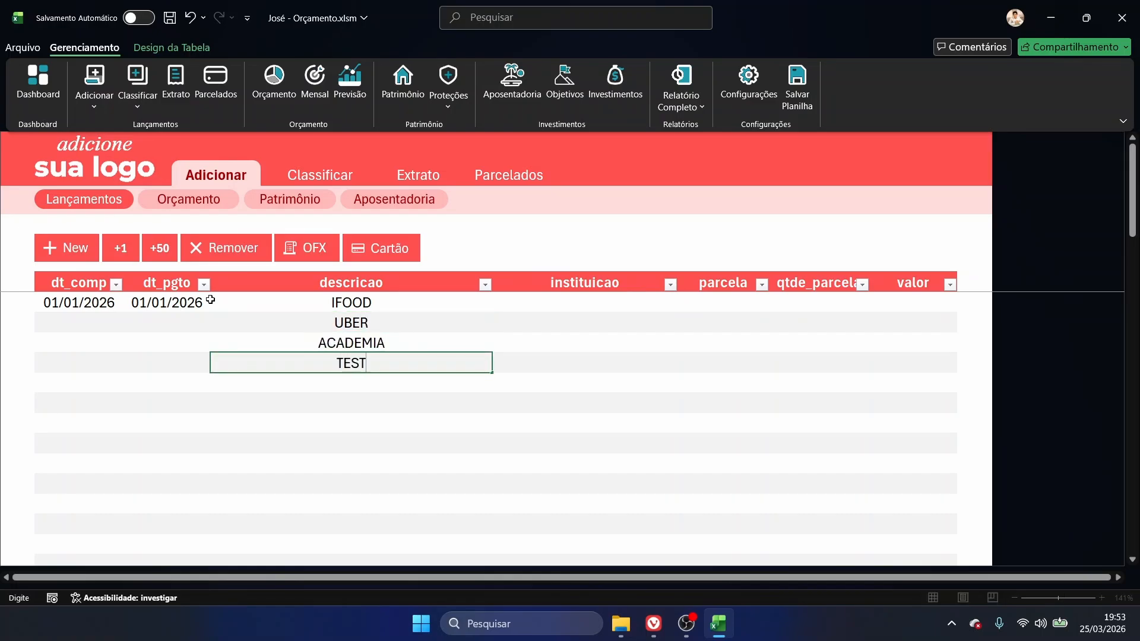
key(Tab)
- Set the IFOOD row's institution to the client's Santander card and fill it down through the TESTE row
key(Up)
key(Up)
key(Up)
key(ctrl+Down)
key(ctrl+Up)
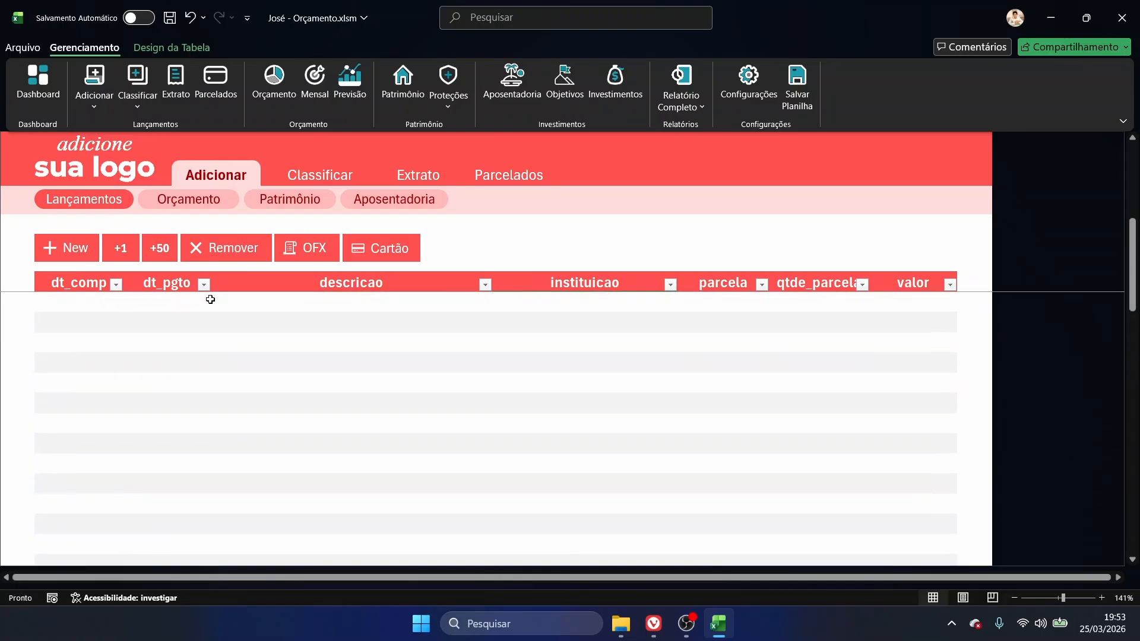
key(Down)
key(Down)
key(Up)
key(alt+Down)
key(Return)
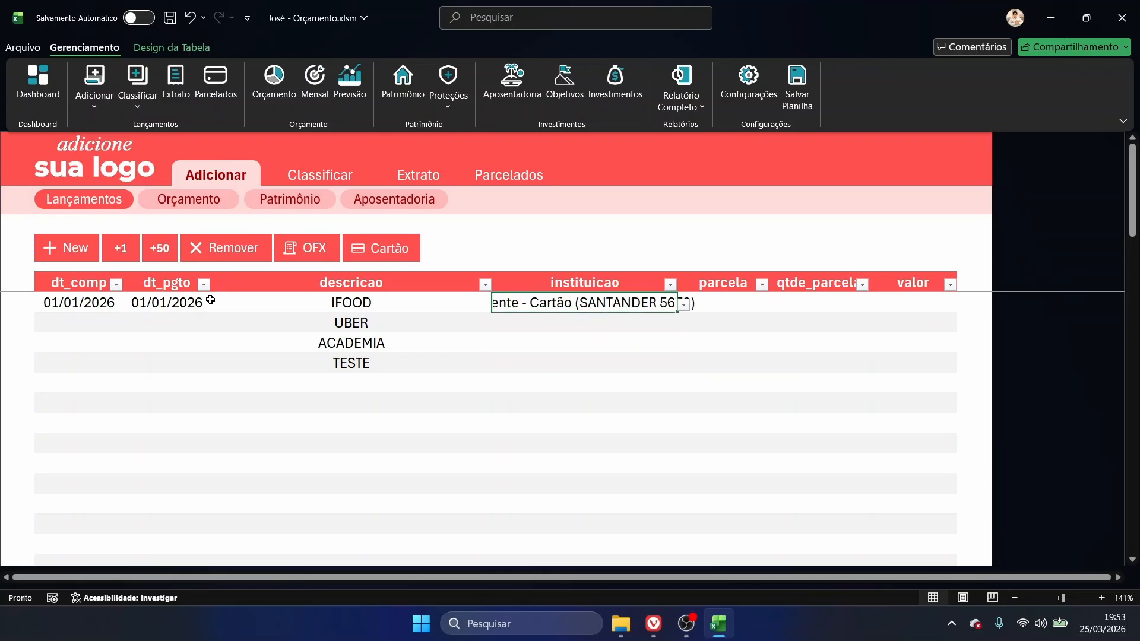
key(shift+Down)
key(shift+Down)
key(shift+Down)
key(ctrl+d)
- Set the current installment and installment count to 1 in the IFOOD row and copy both values down through TESTE
key(Right)
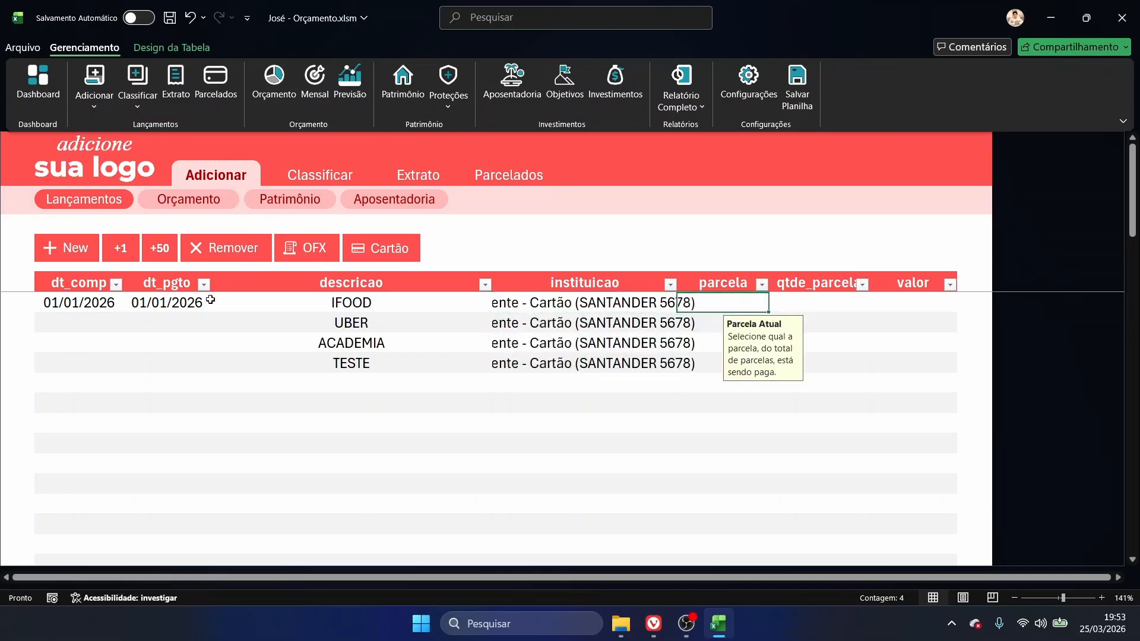
text(1)
key(Tab)
text(1)
key(shift+Tab)
key(shift+Right)
key(ctrl+c)
key(shift+Down)
key(shift+Down)
key(shift+Down)
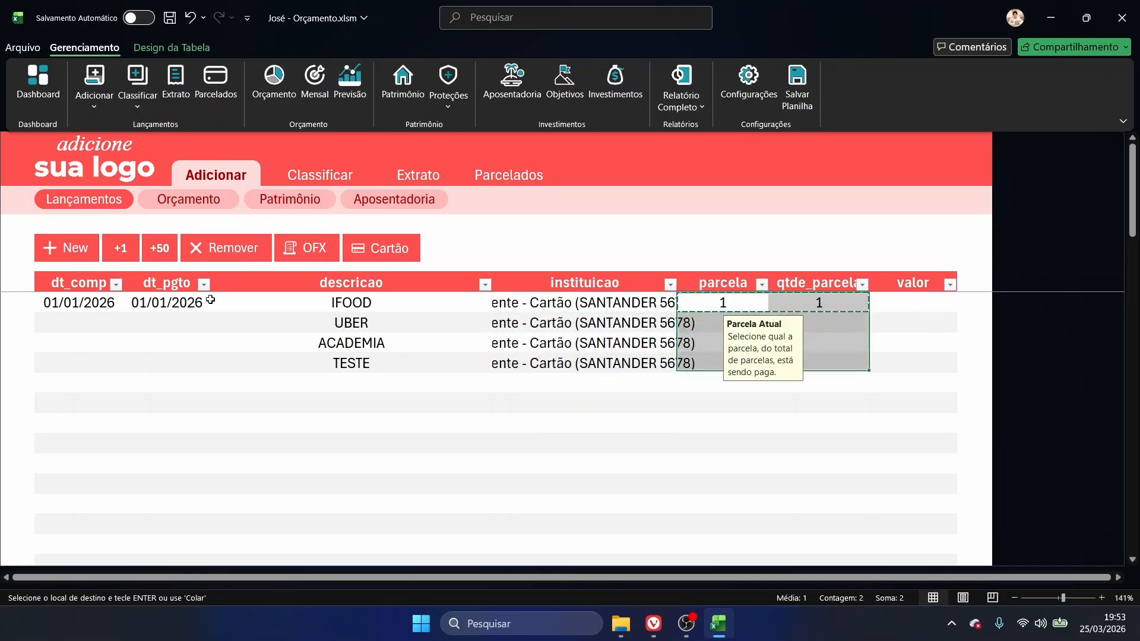
key(ctrl+v)
key(Escape)
- Examine the current-installment and installment-count cells of the four entered transactions
key(Right)
key(Left)
key(shift+Right)
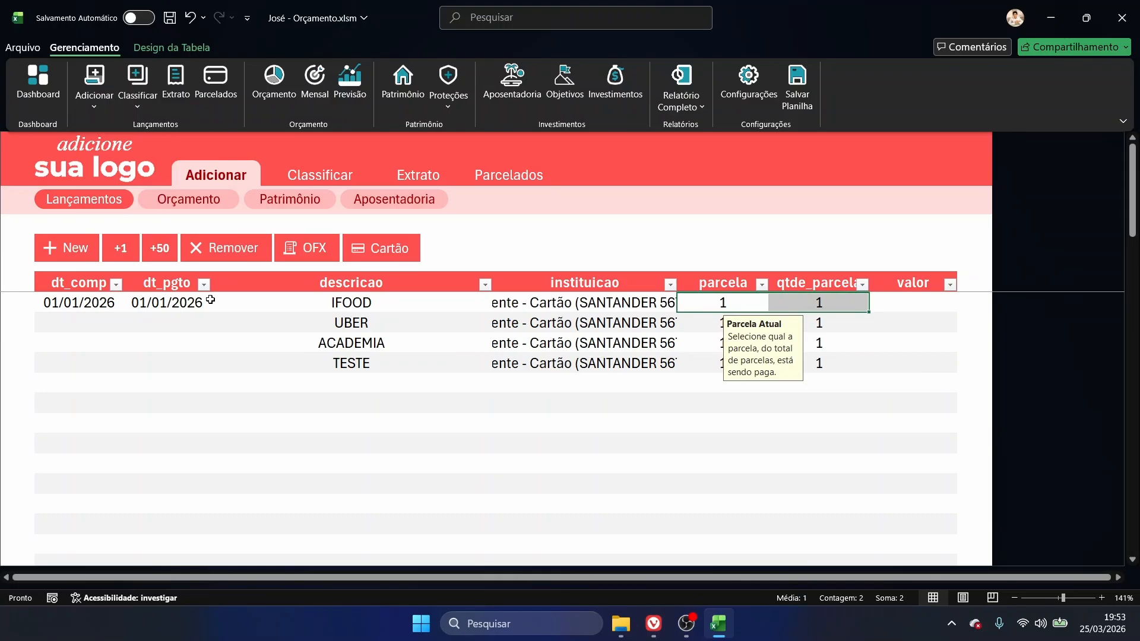
key(Right)
key(Left)
key(Down)
key(Down)
key(Down)
key(Right)
key(Left)
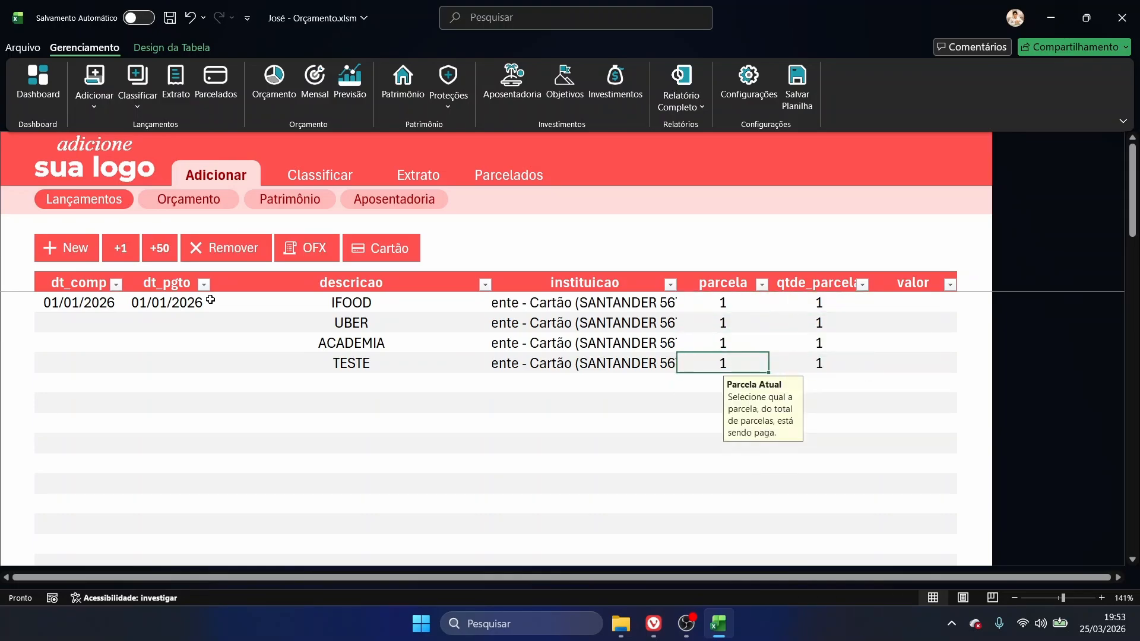
key(shift+Right)
click(692, 419)
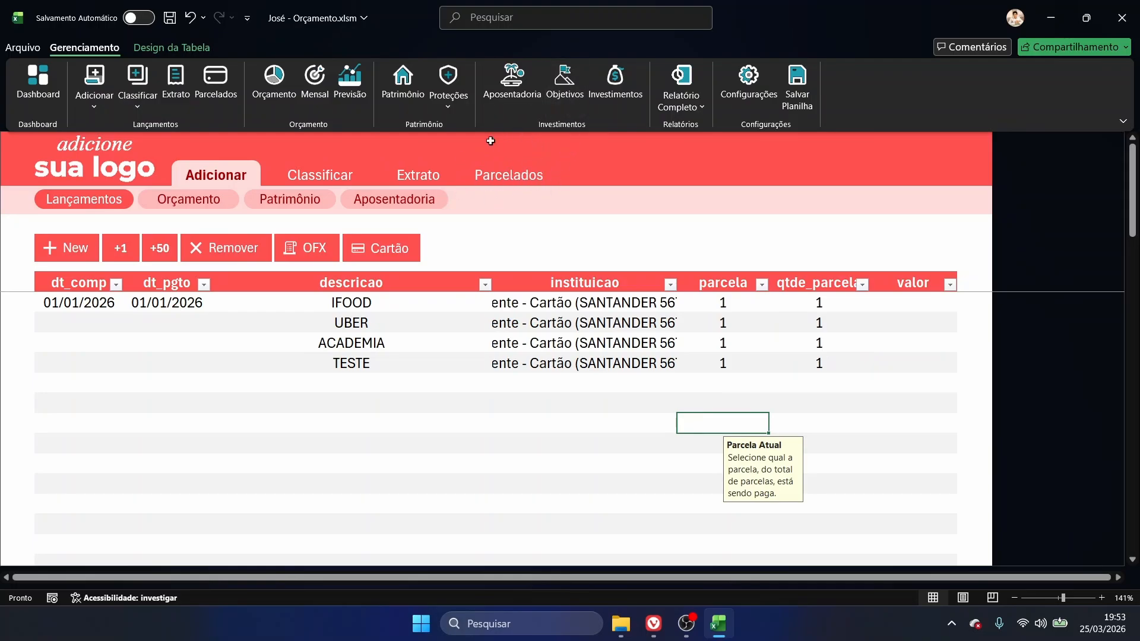
drag(819, 359, 720, 359)
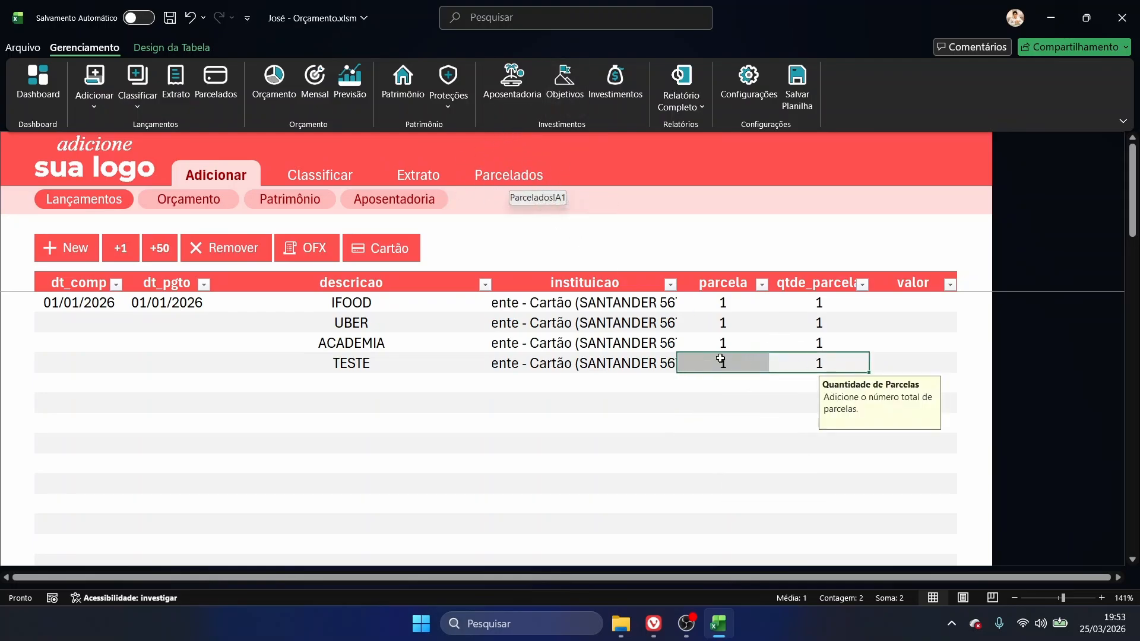
click(725, 328)
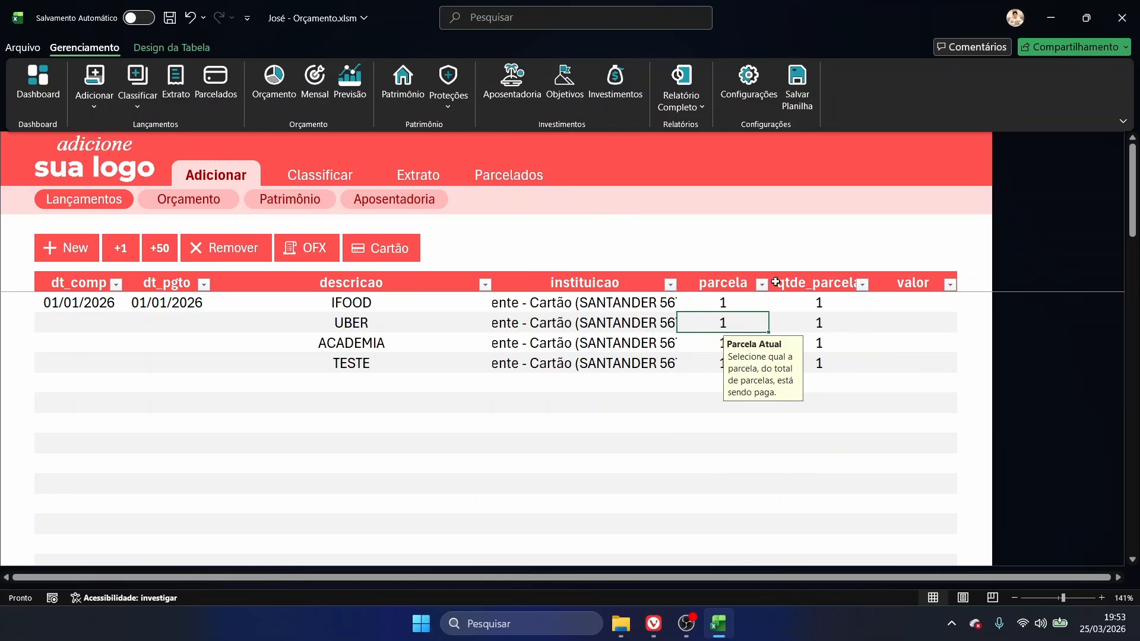
click(579, 347)
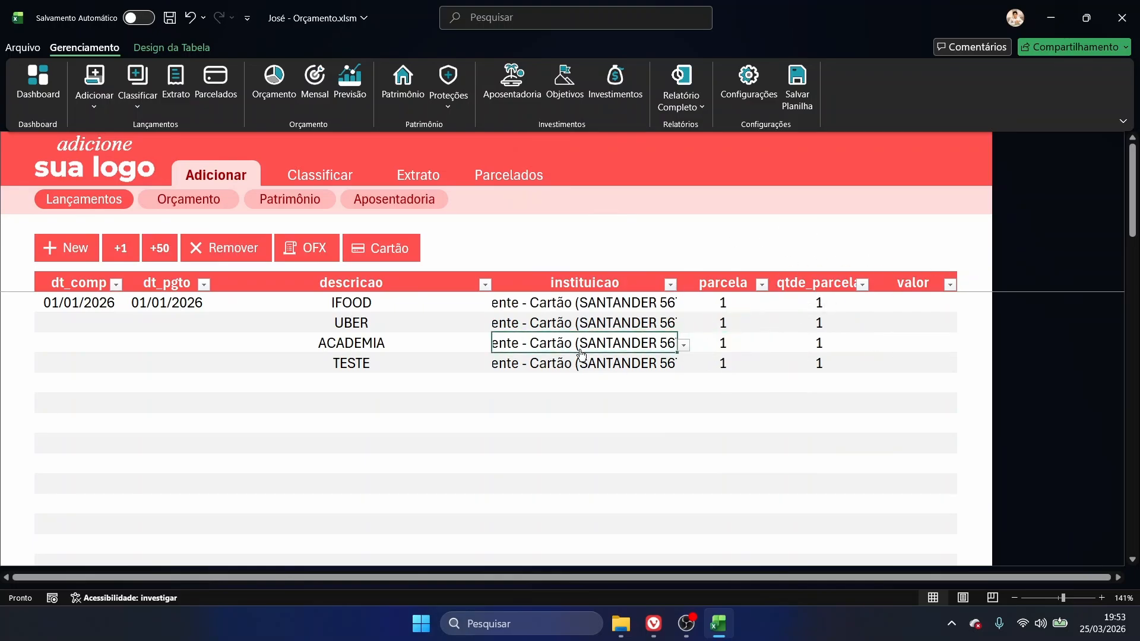
click(699, 360)
click(603, 377)
click(717, 396)
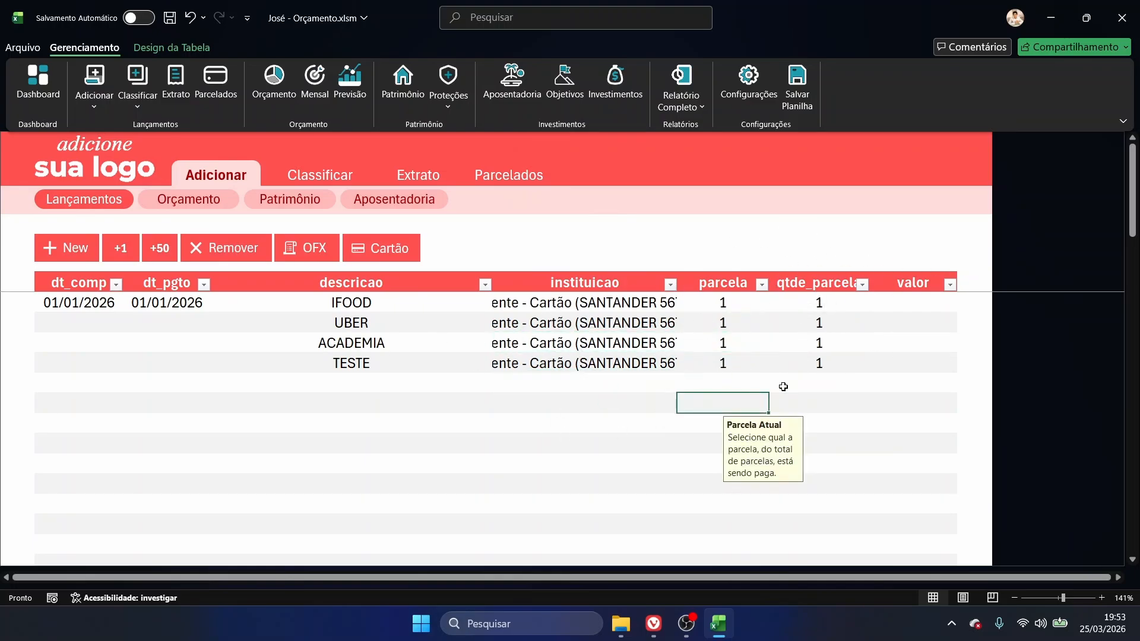
click(783, 396)
click(783, 421)
click(739, 442)
key(Tab)
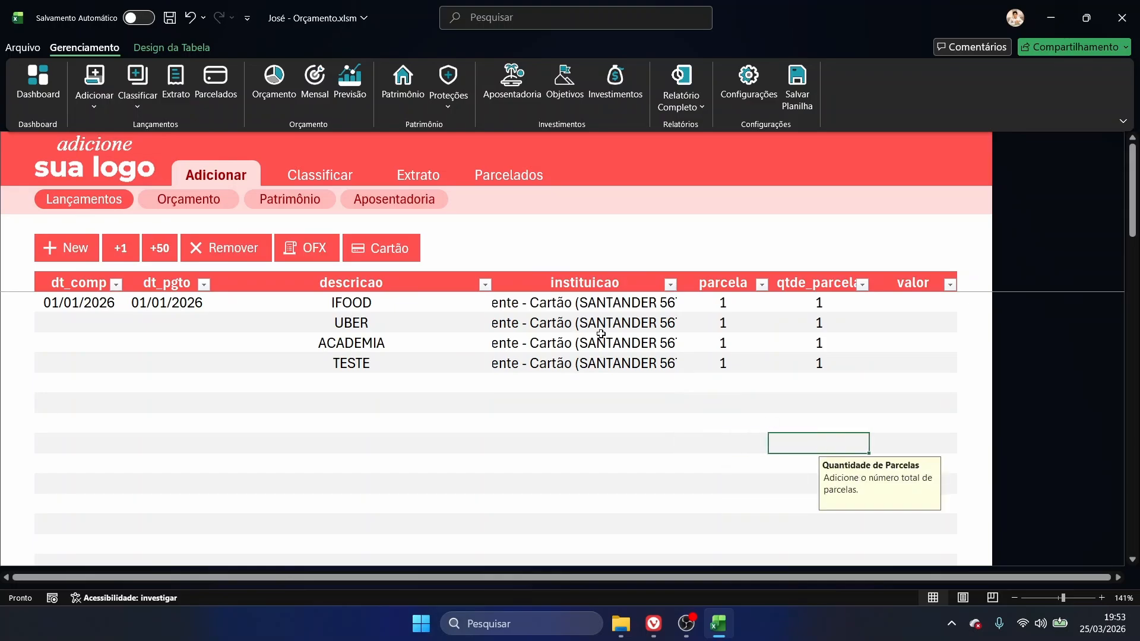
- Open the Parcelados sheet and add blank rows so the installment table has four rows
click(216, 80)
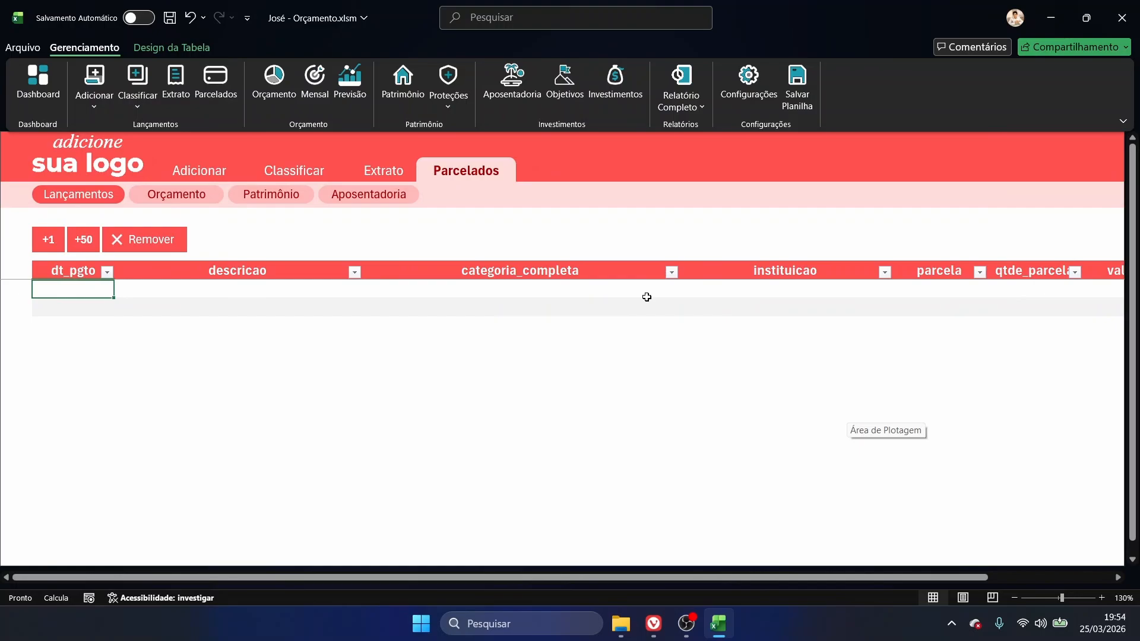
click(42, 246)
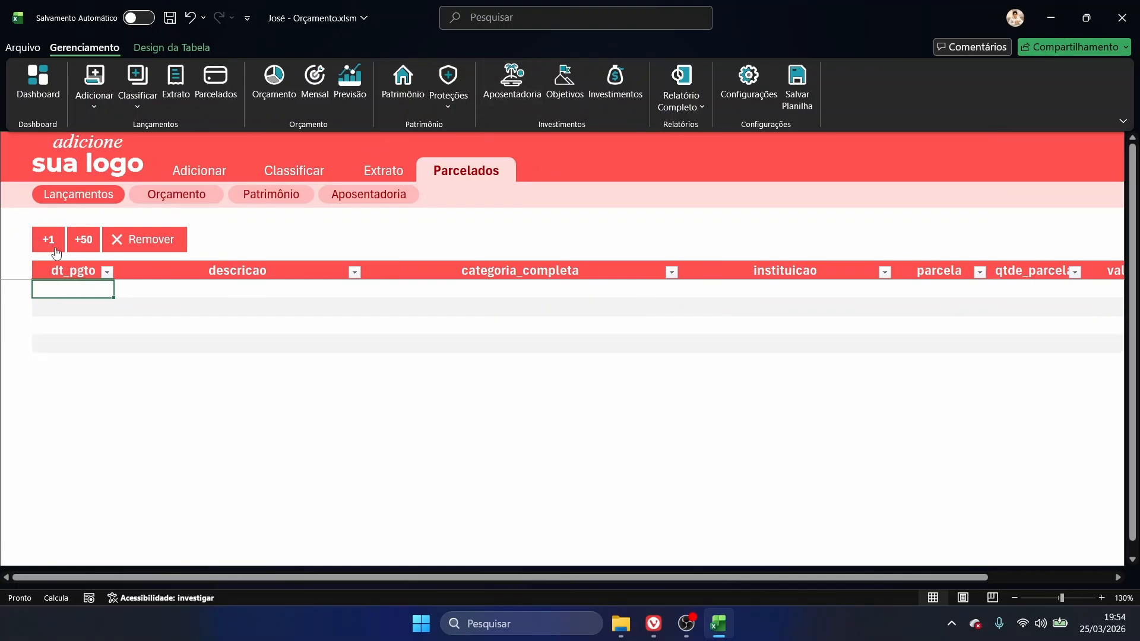
click(95, 303)
click(105, 290)
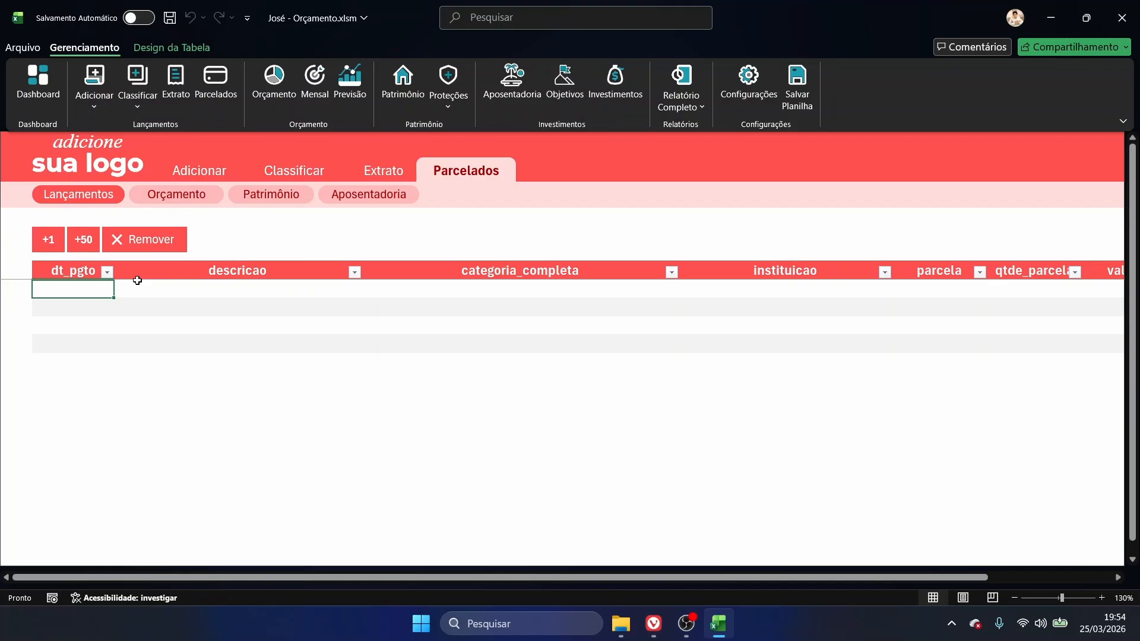
- Enter the payment date 05/01/2026 in the first installment row and copy it down to all four rows
text(0)
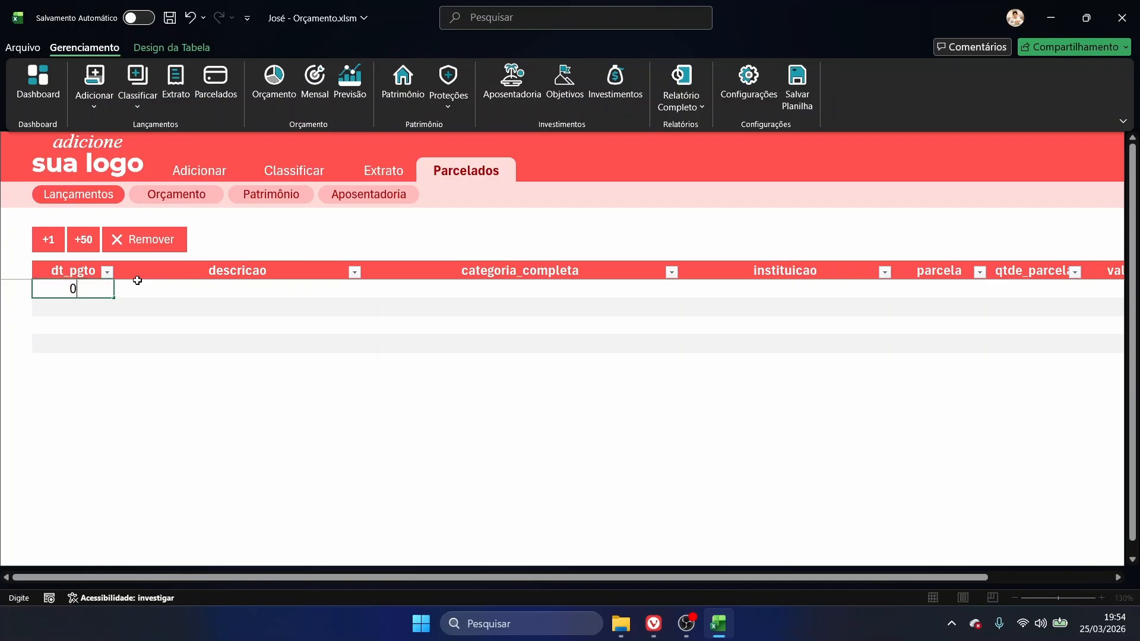
text(5/01/2026)
key(Return)
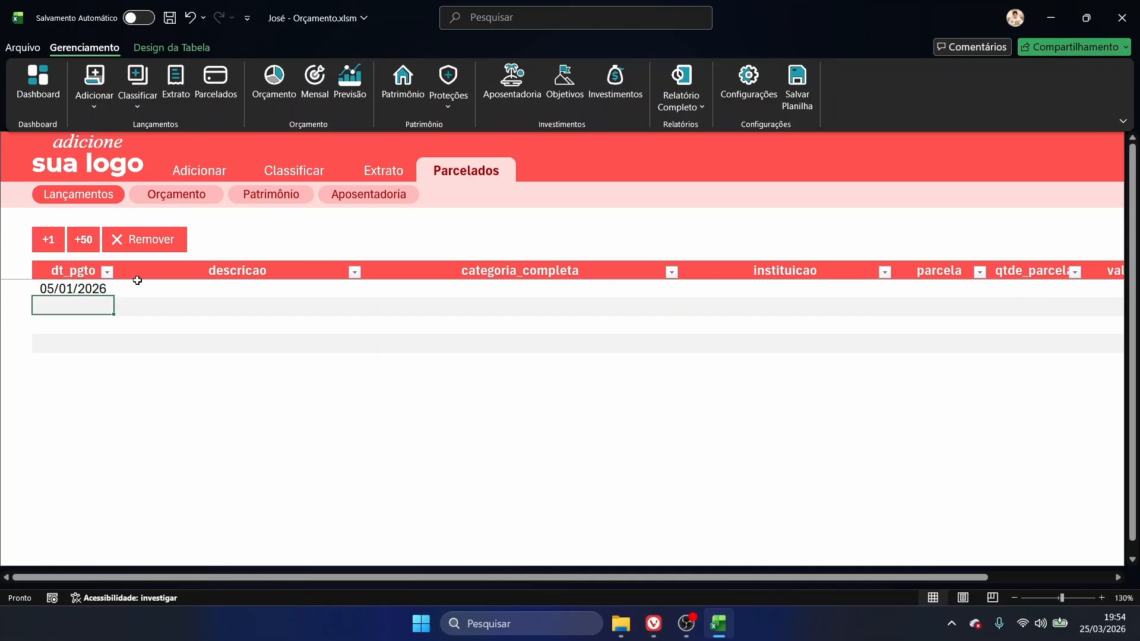
key(Up)
key(ctrl+c)
key(shift+Down)
key(shift+Down)
key(shift+Down)
key(ctrl+v)
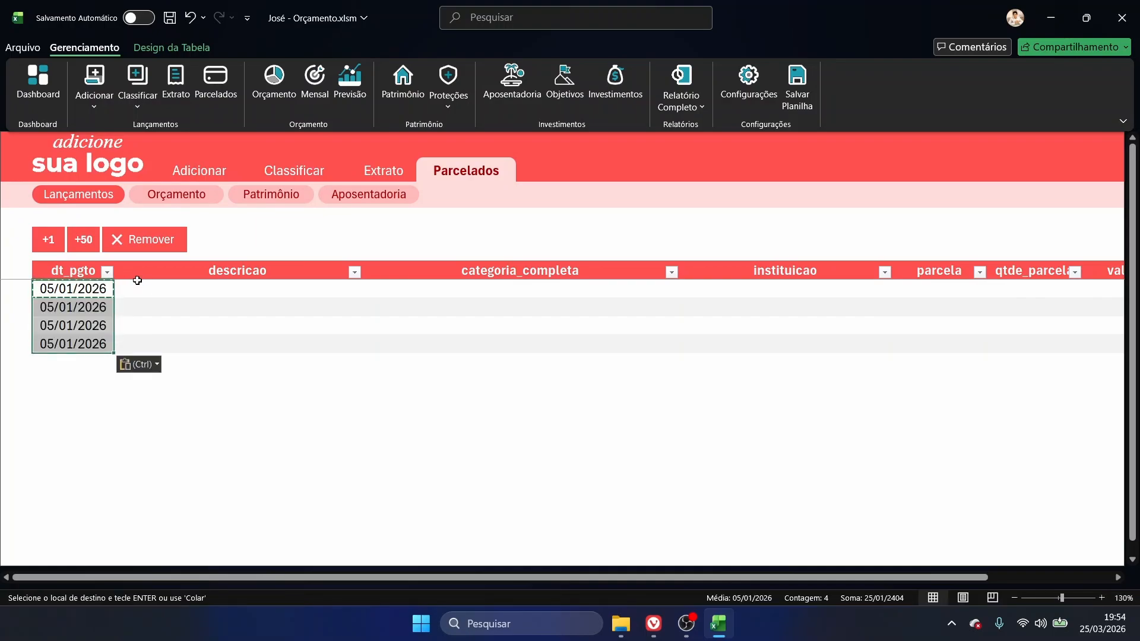
- Enter the description compras in the first installment row and copy it down to the other three rows
click(138, 284)
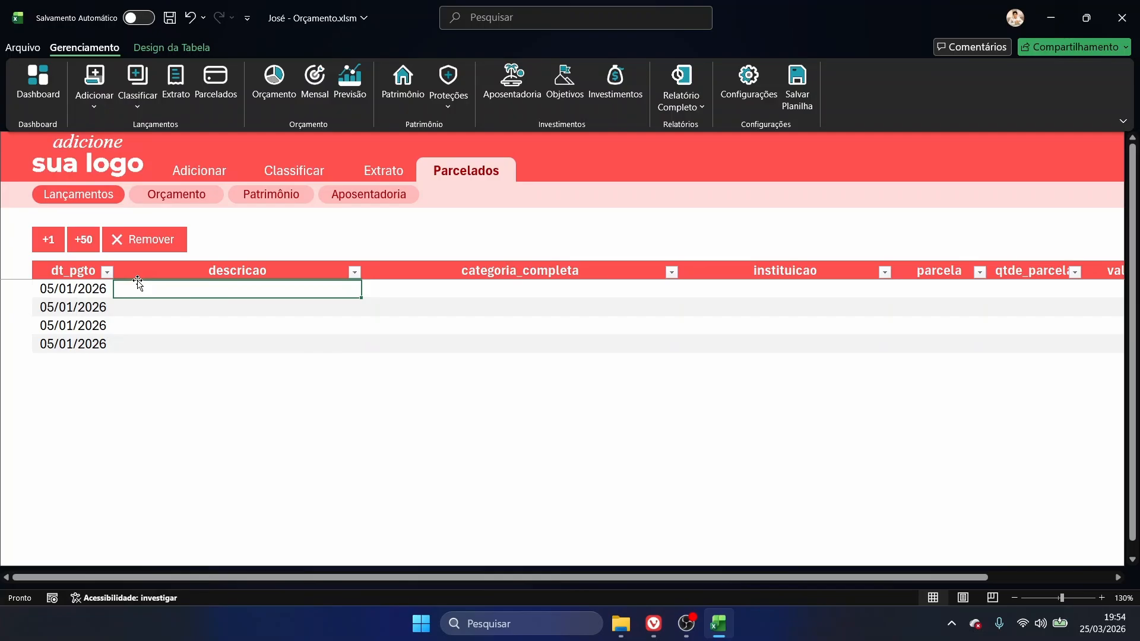
text(compras)
key(Return)
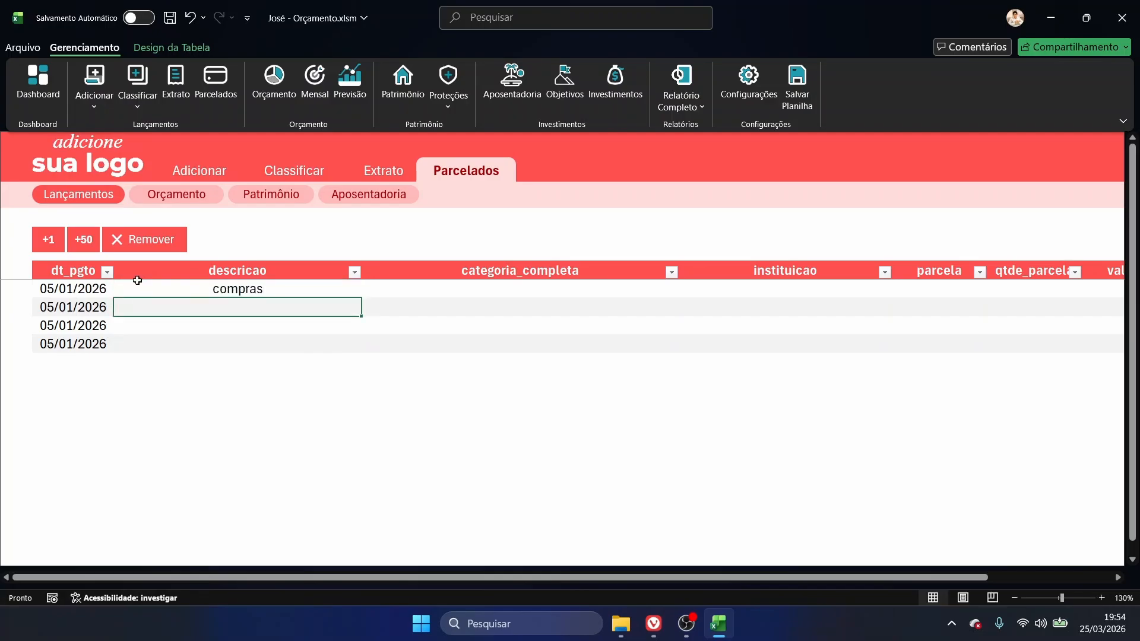
key(Up)
key(ctrl+c)
key(shift+Down)
key(shift+Down)
key(shift+Down)
key(ctrl+v)
- Set the first row's category to Despesas não obrigatórias - Compras and copy it down to all four rows
key(Right)
text(COM)
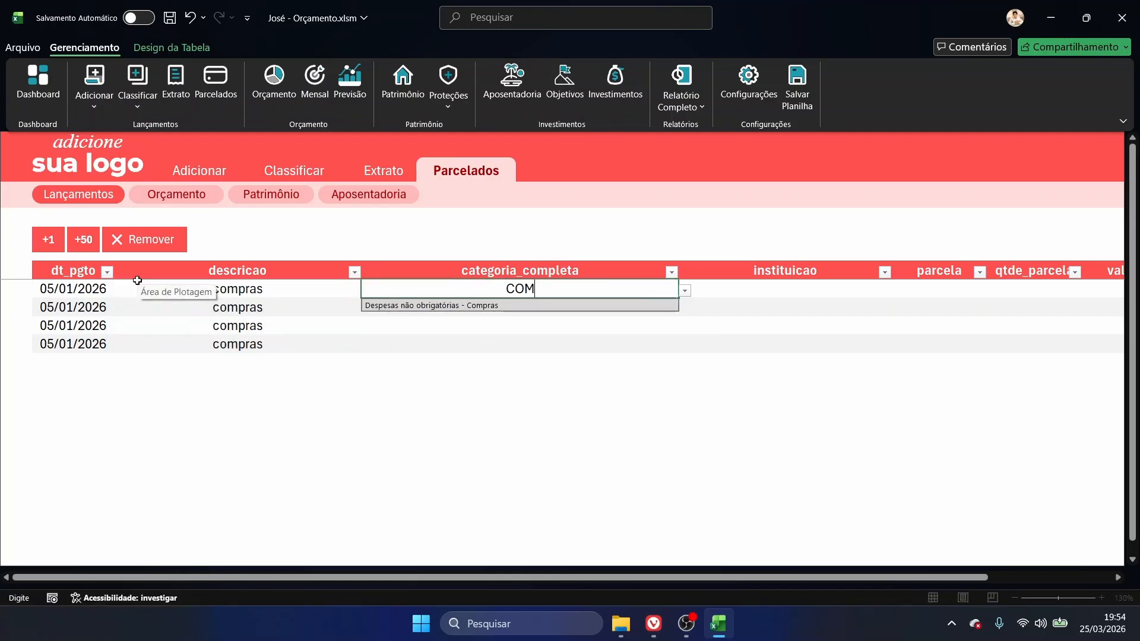
text(PRAS)
key(Down)
key(Return)
key(Up)
key(ctrl+c)
key(shift+Down)
key(shift+Down)
key(shift+Down)
key(ctrl+v)
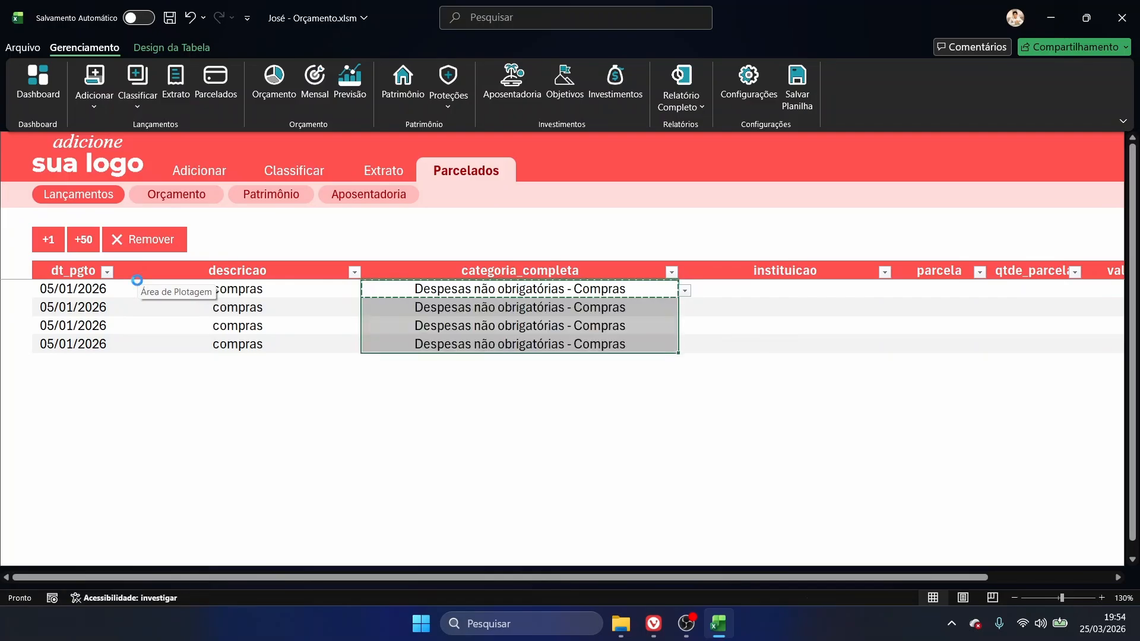
- Set the first installment row's institution to the client's Santander card and copy it down through the fourth row
key(Right)
key(alt+Down)
key(Escape)
key(alt+Down)
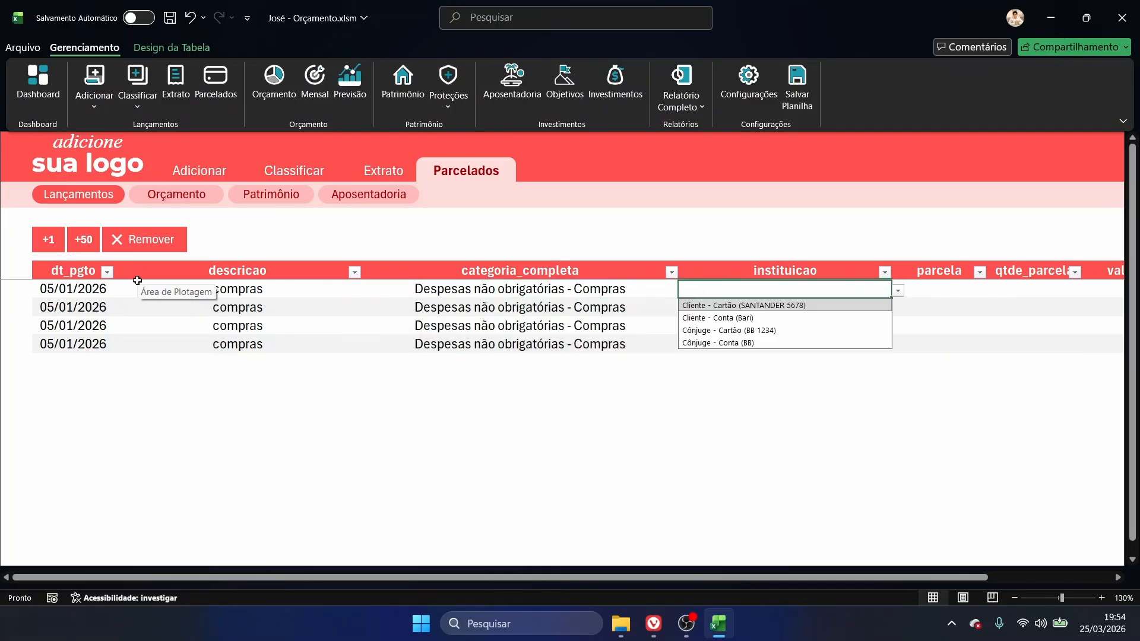
key(Return)
key(ctrl+c)
key(shift+Down)
key(shift+Down)
key(shift+Down)
key(ctrl+v)
key(Right)
key(Right)
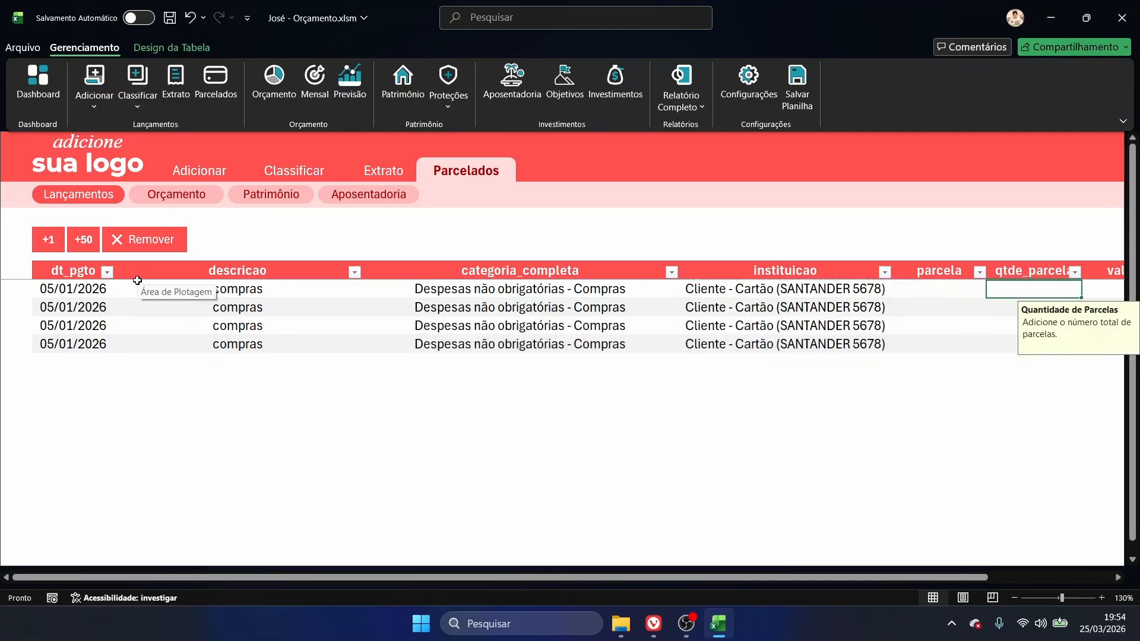
key(Left)
key(shift+Right)
key(shift+Down)
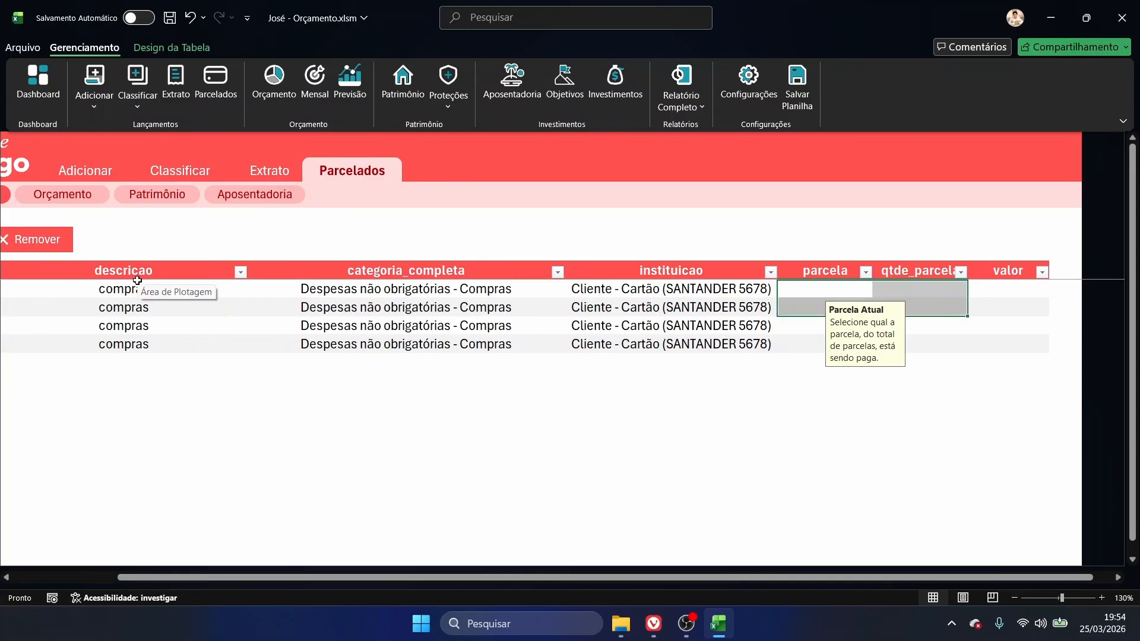
key(shift+Down)
key(shift+Down)
key(Left)
key(Down)
key(Down)
key(Down)
key(Right)
key(Right)
key(Up)
key(Up)
key(Up)
key(Down)
key(Down)
key(Down)
key(Left)
key(Left)
key(Up)
key(Right)
key(Up)
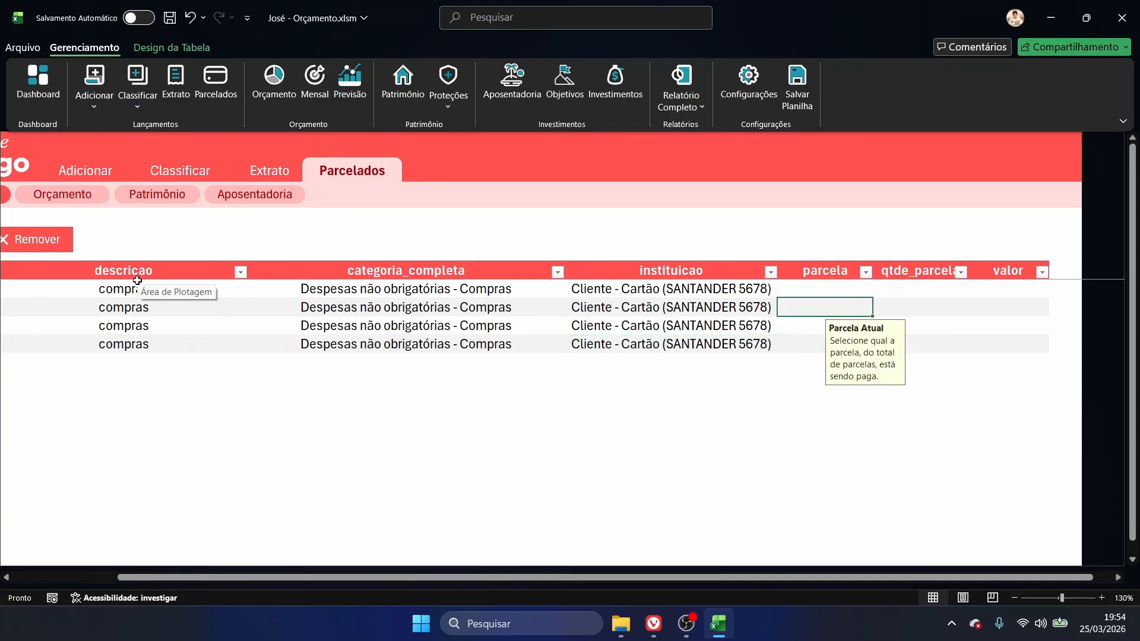
- Set the first compras row to installment 3 of 12 and the second row to installment 1 of 3
key(Up)
text(3)
key(Tab)
text(12)
key(Return)
text(1)
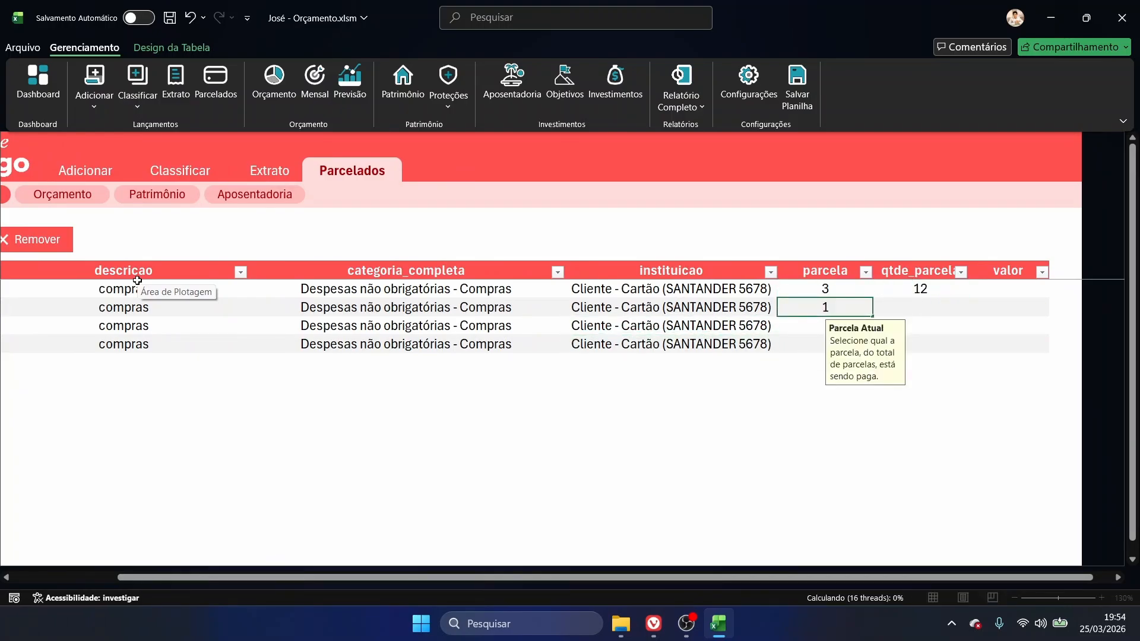
key(Tab)
text(4)
key(Down)
key(Left)
- Set the third compras row to installment 1 of 6 and the fourth row to installment 9 of 12
text(1)
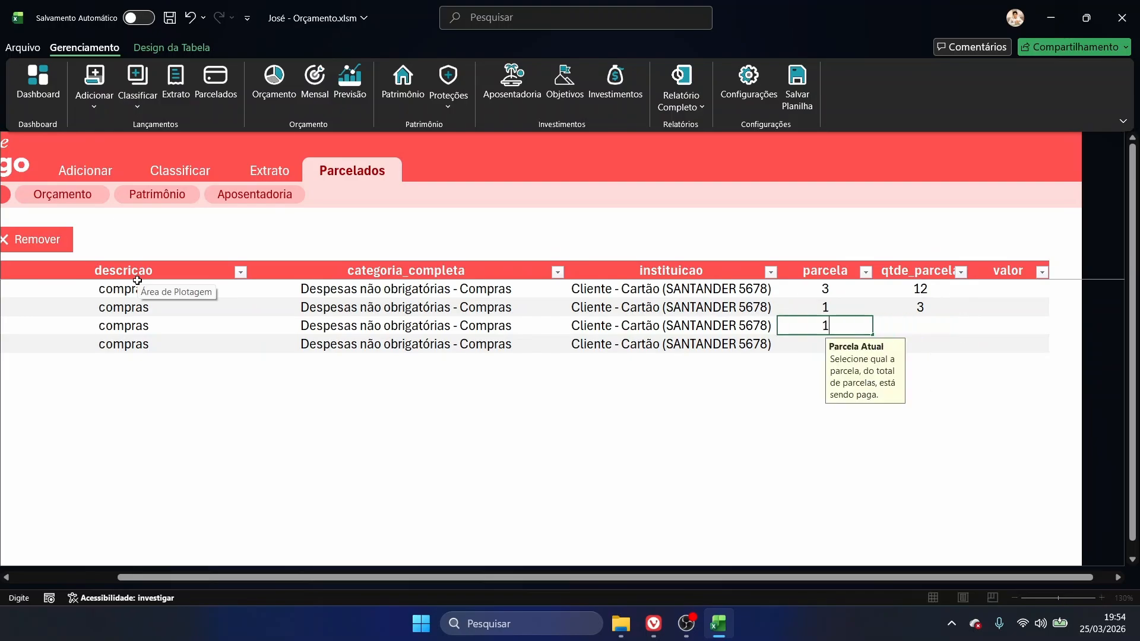
key(Tab)
text(6)
key(Down)
key(Left)
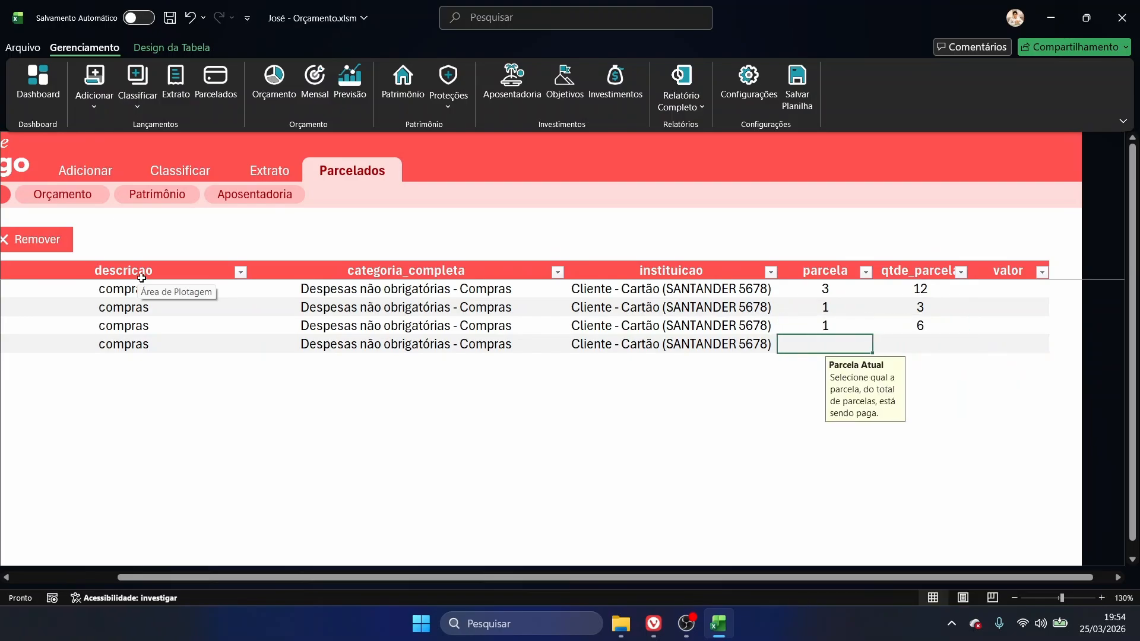
text(9)
key(Tab)
text(12)
key(Tab)
- Enter the installment values 300, 100, 200 and 1000 for the four compras rows, in order
key(Up)
key(Up)
key(Up)
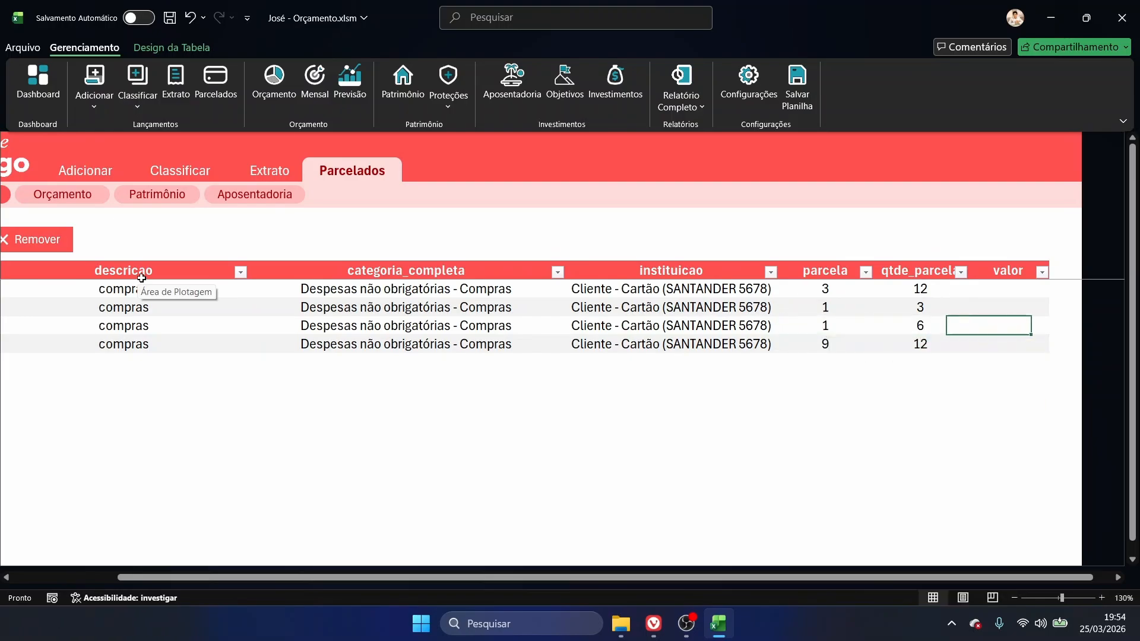
text(300)
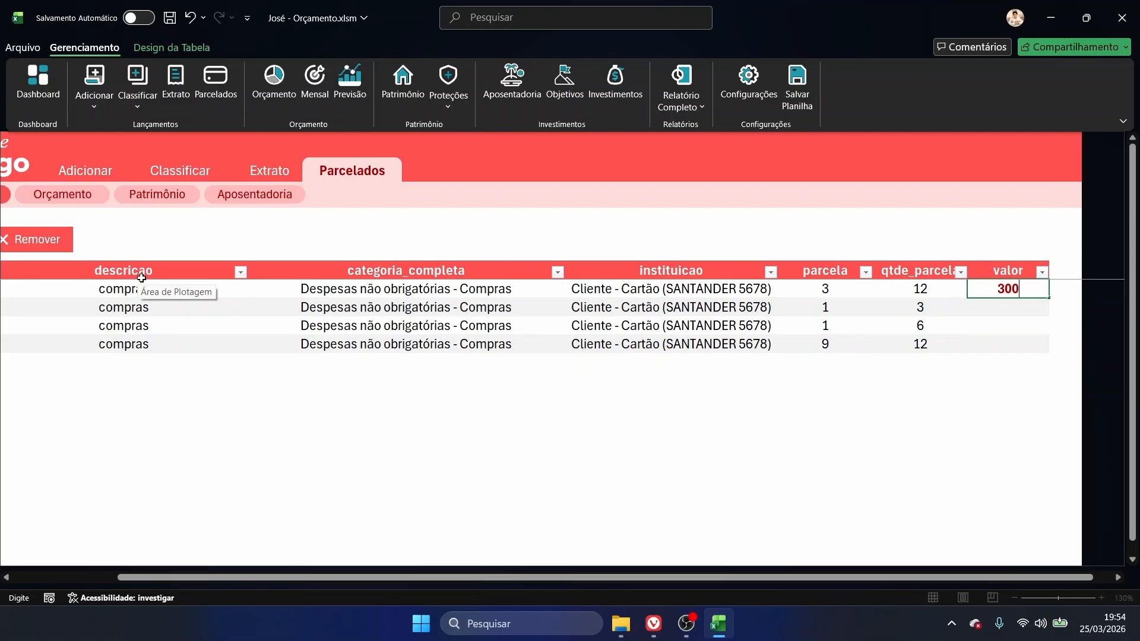
key(Return)
text(100)
key(Return)
text(1)
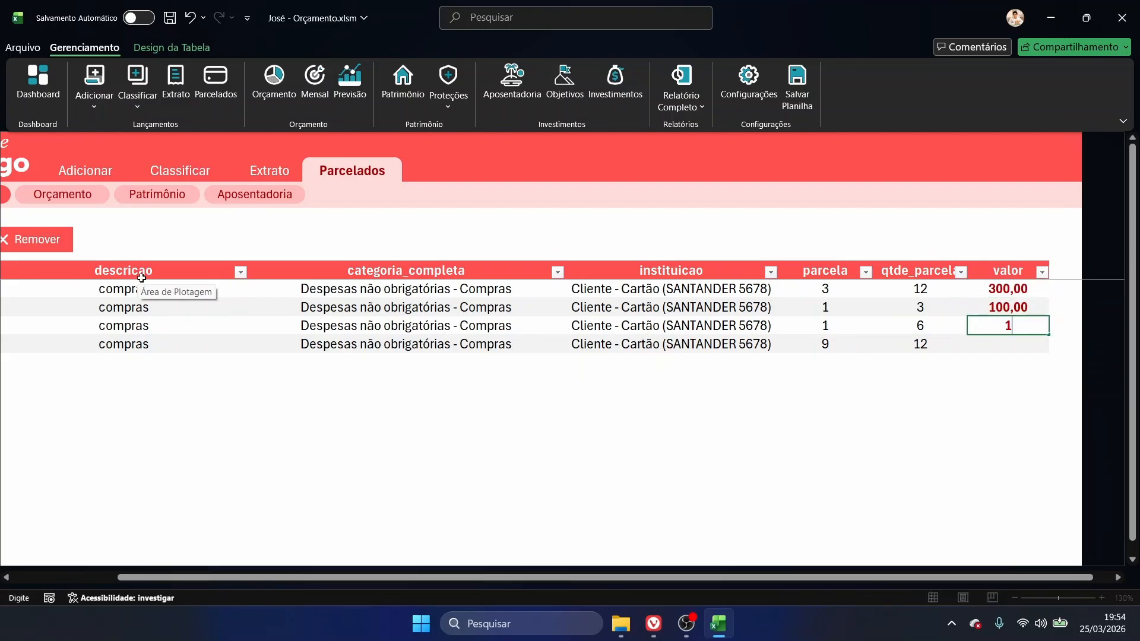
text(200)
key(Return)
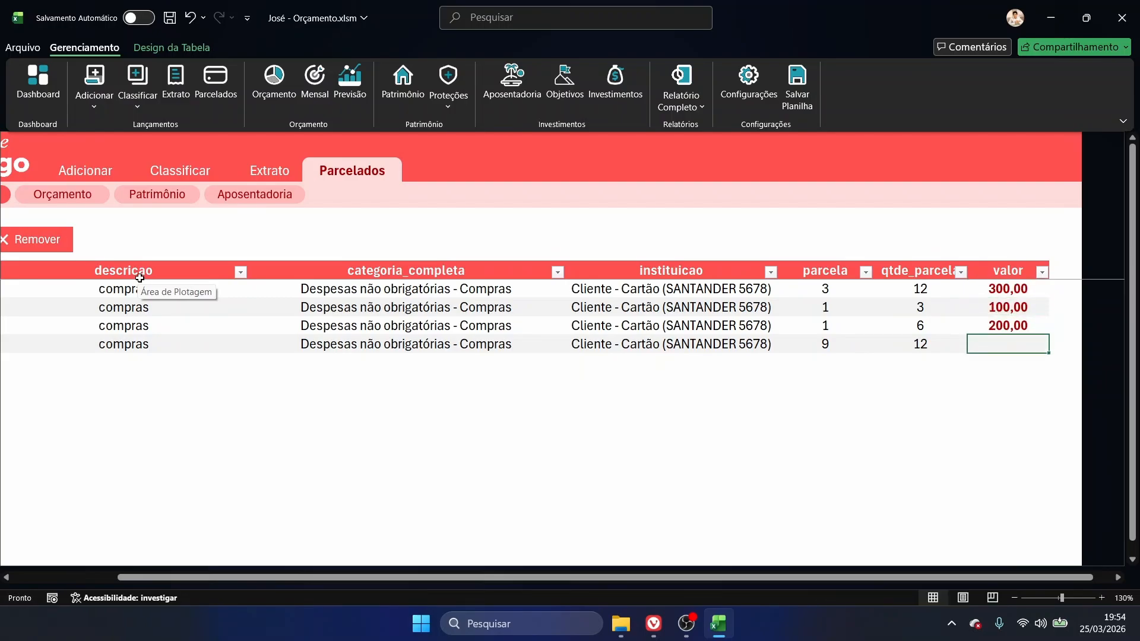
text(1000)
key(Return)
key(Up)
- Open the Dashboard and examine its monthly cash-flow chart and the installments chart below it
drag(470, 579, 365, 578)
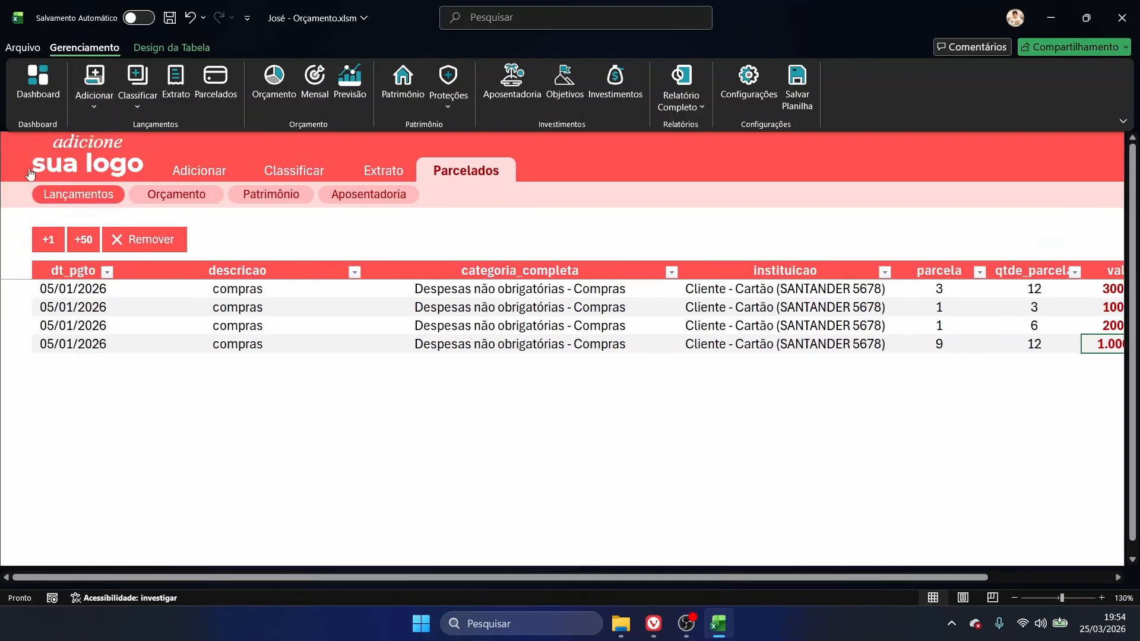
click(38, 82)
scroll(490, 422, down, 3)
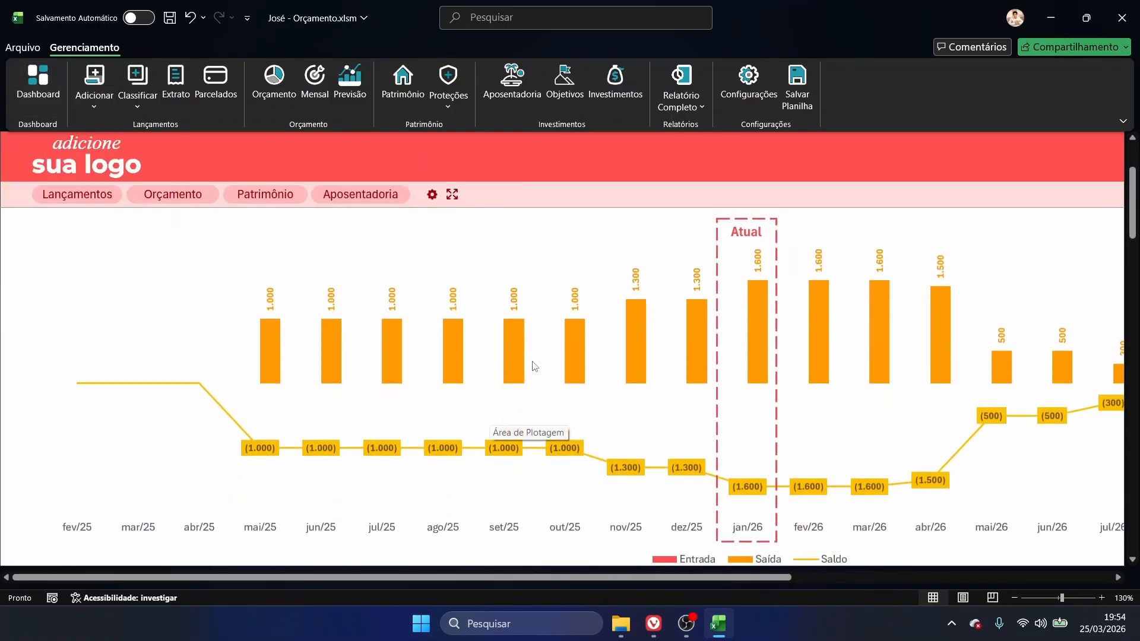
ctrl+scroll(533, 366, down, 2)
scroll(514, 313, down, 4)
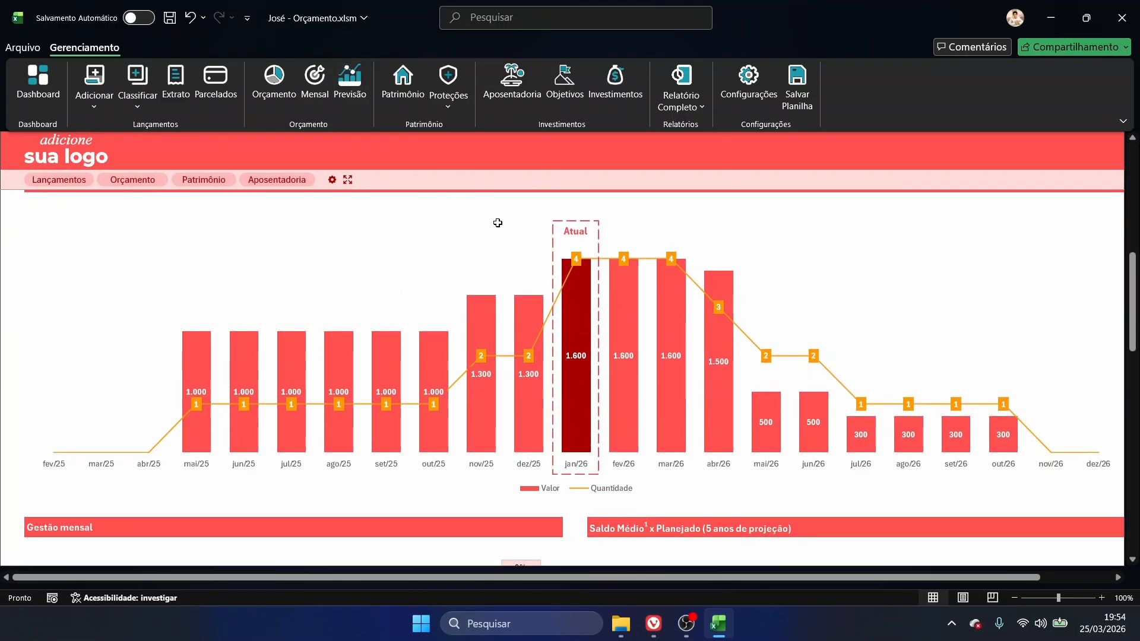
- Open the Orçamento sheet and examine the 2025 and 2026 budgets, including the Saldo and Parcelados rows
click(256, 82)
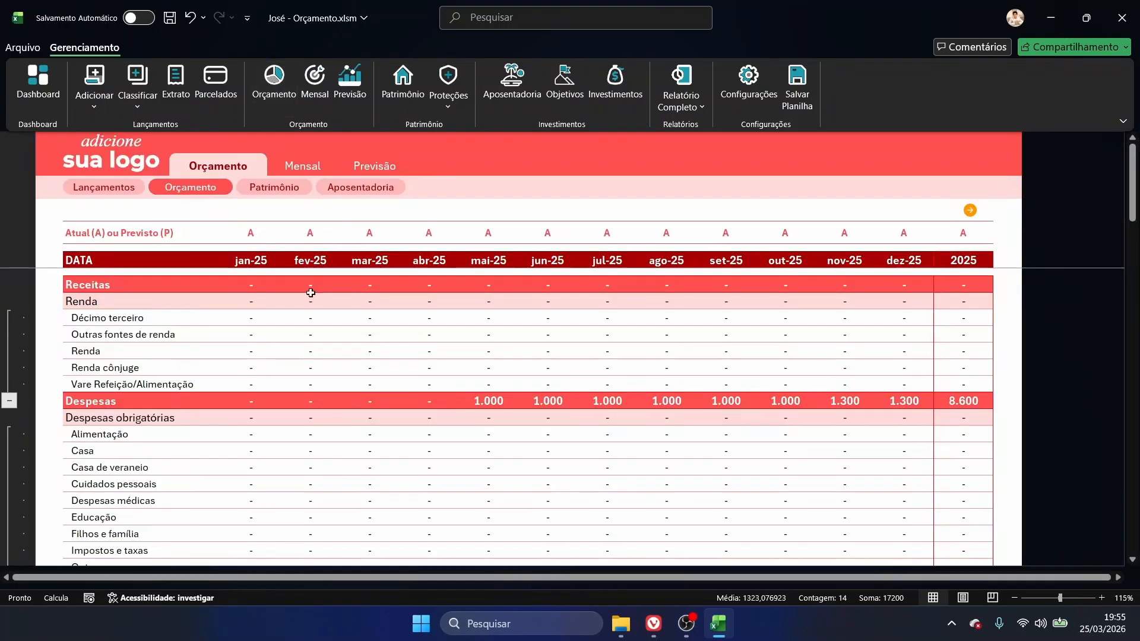
scroll(637, 363, down, 7)
scroll(636, 363, down, 15)
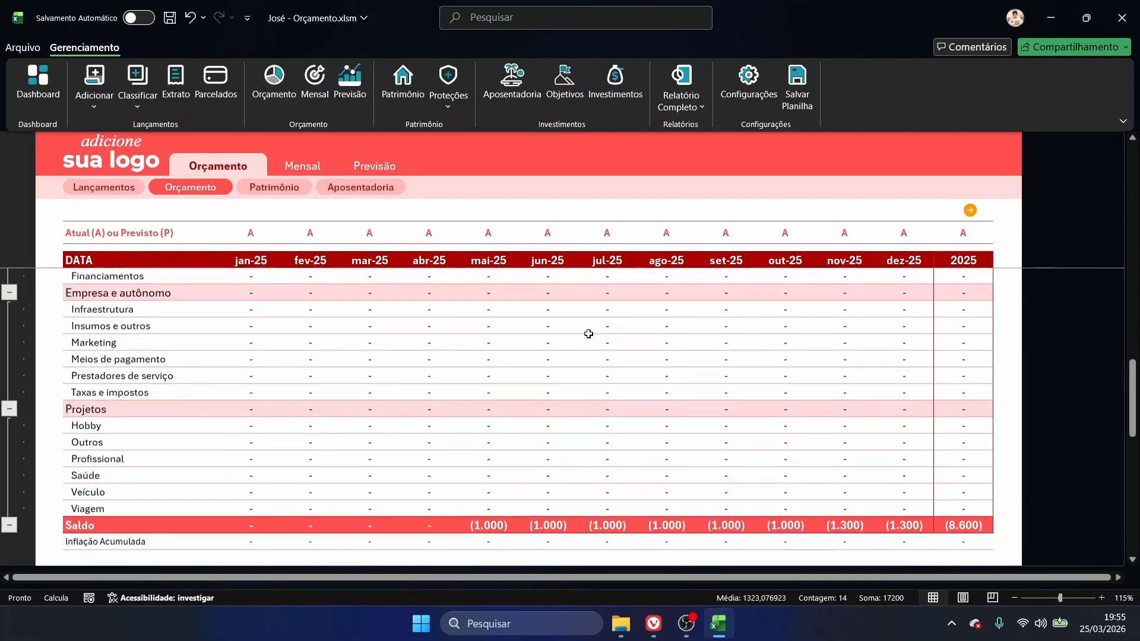
scroll(798, 325, up, 3)
click(969, 210)
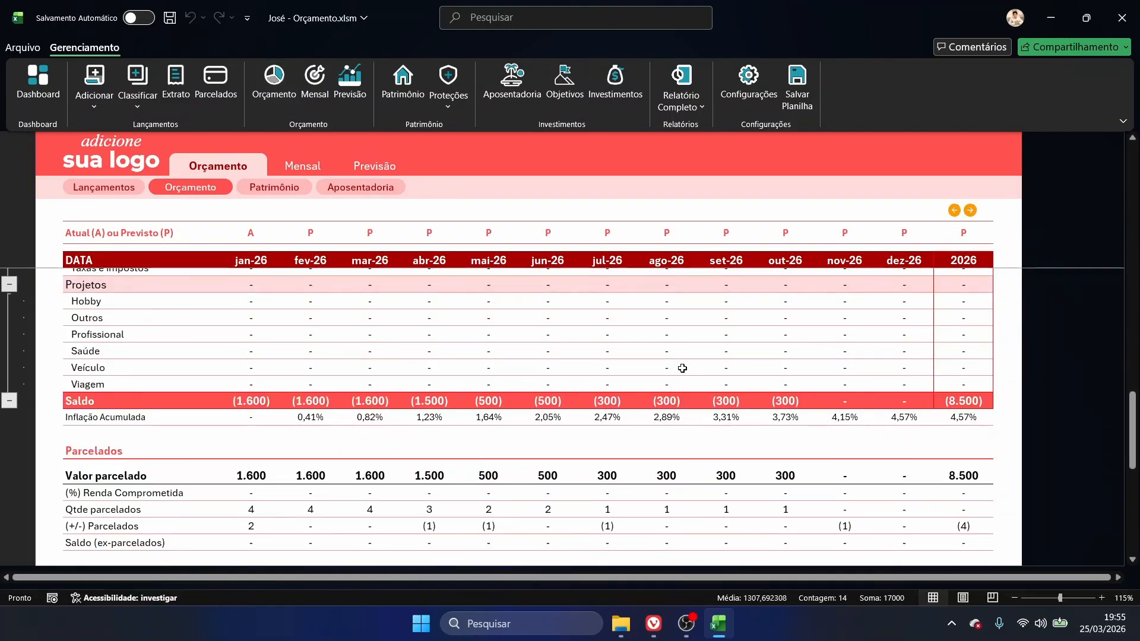
scroll(681, 366, up, 10)
- Review the Parcelamentos chart on the Dashboard again and return to the entries on the Parcelados sheet
click(110, 157)
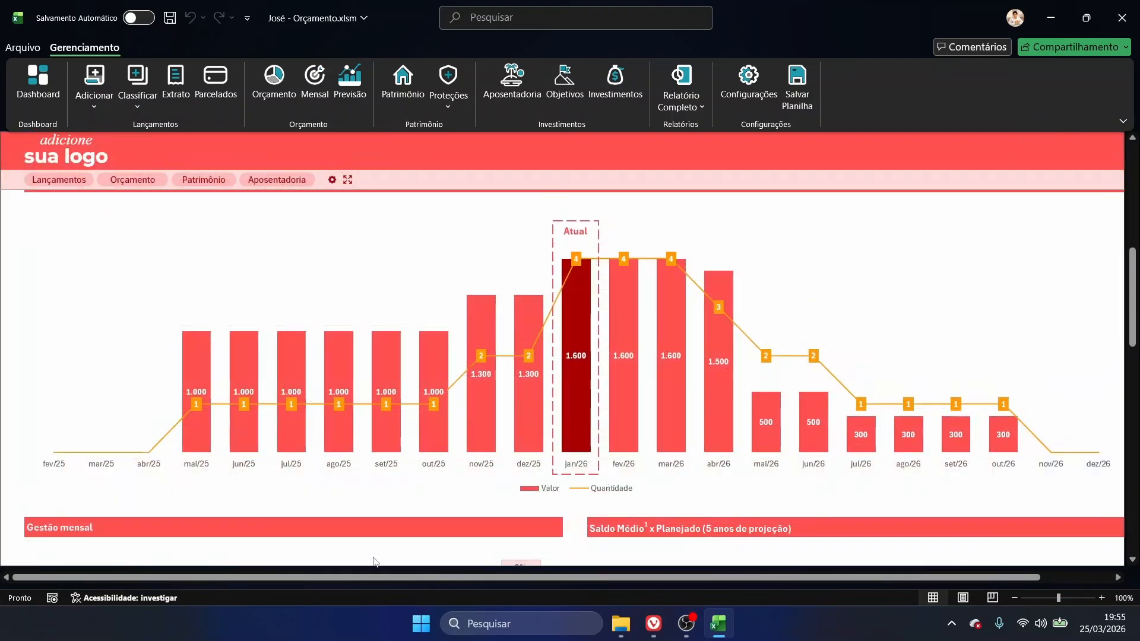
scroll(138, 378, up, 1)
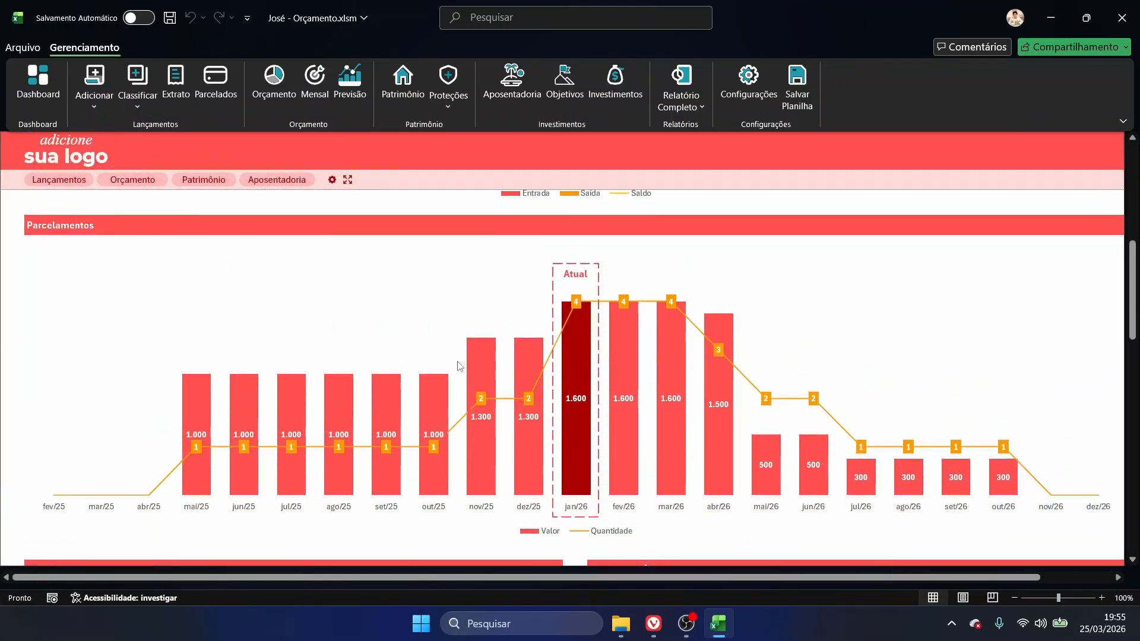
click(315, 83)
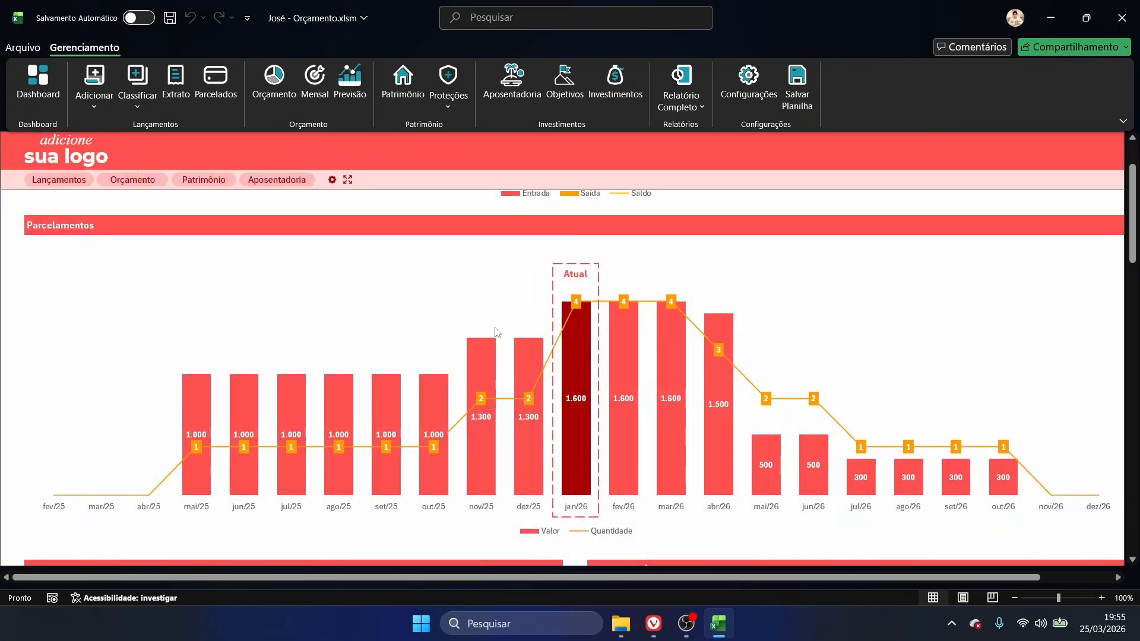
click(80, 63)
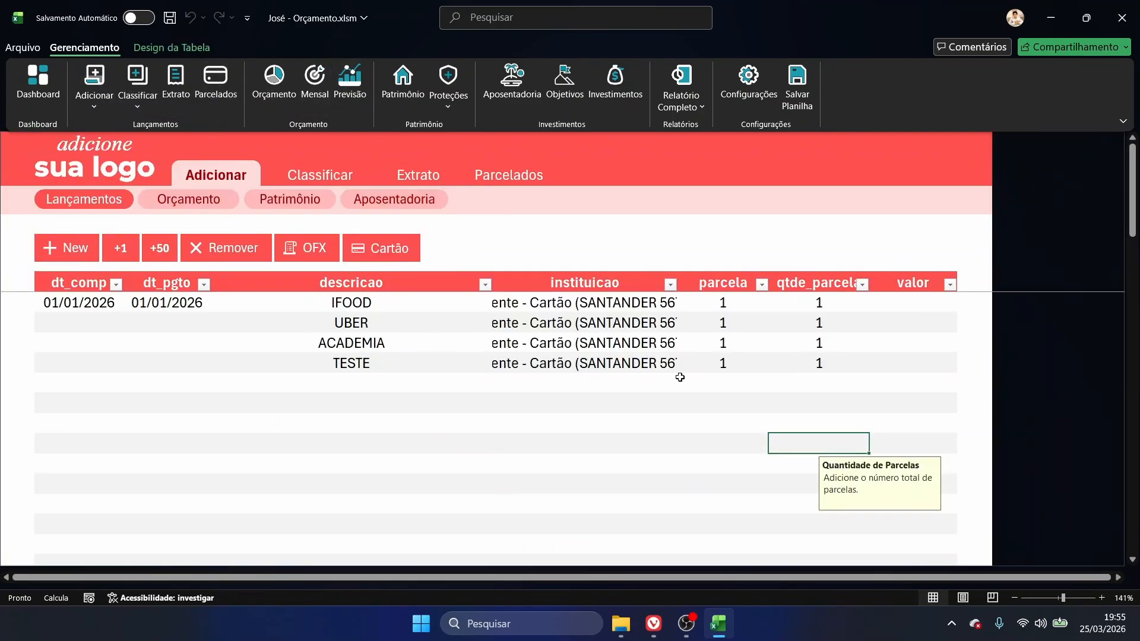
click(216, 80)
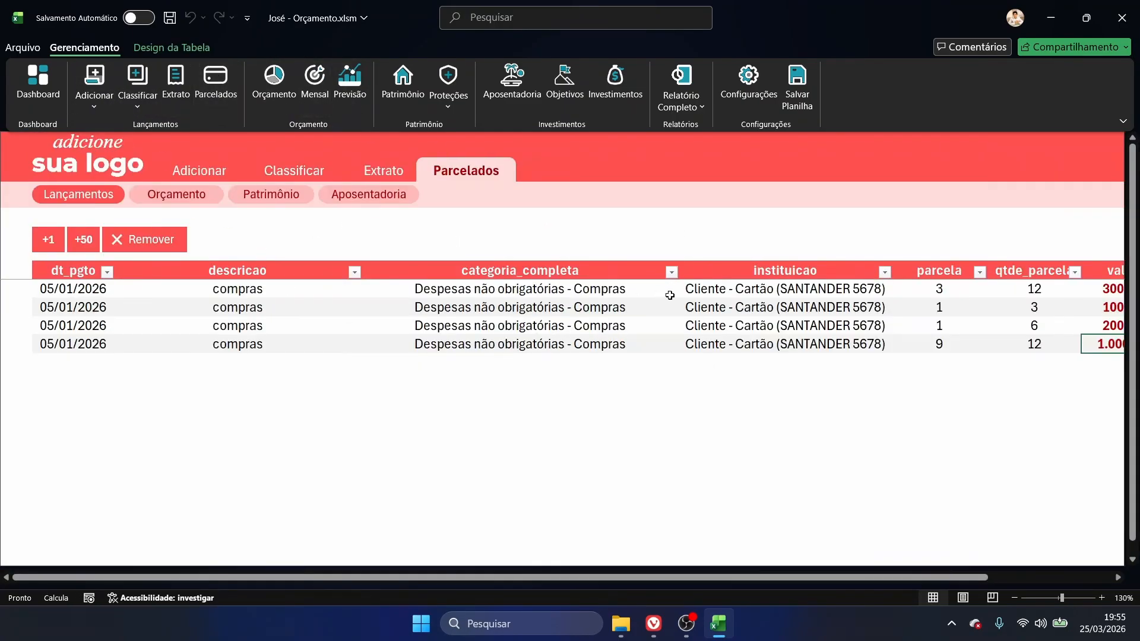
- Return to the Adicionar sheet and examine the parcela and qtde_parcela columns beside the existing entries
click(77, 72)
drag(734, 300, 851, 374)
click(850, 374)
key(Left)
key(Left)
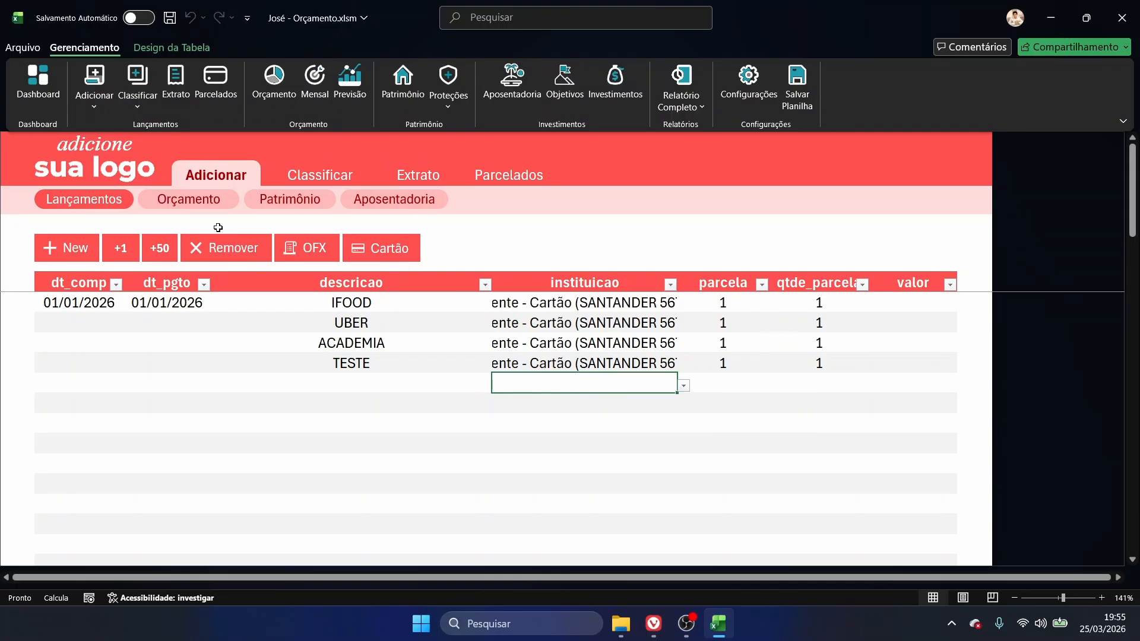
key(Right)
key(Right)
drag(738, 383, 840, 373)
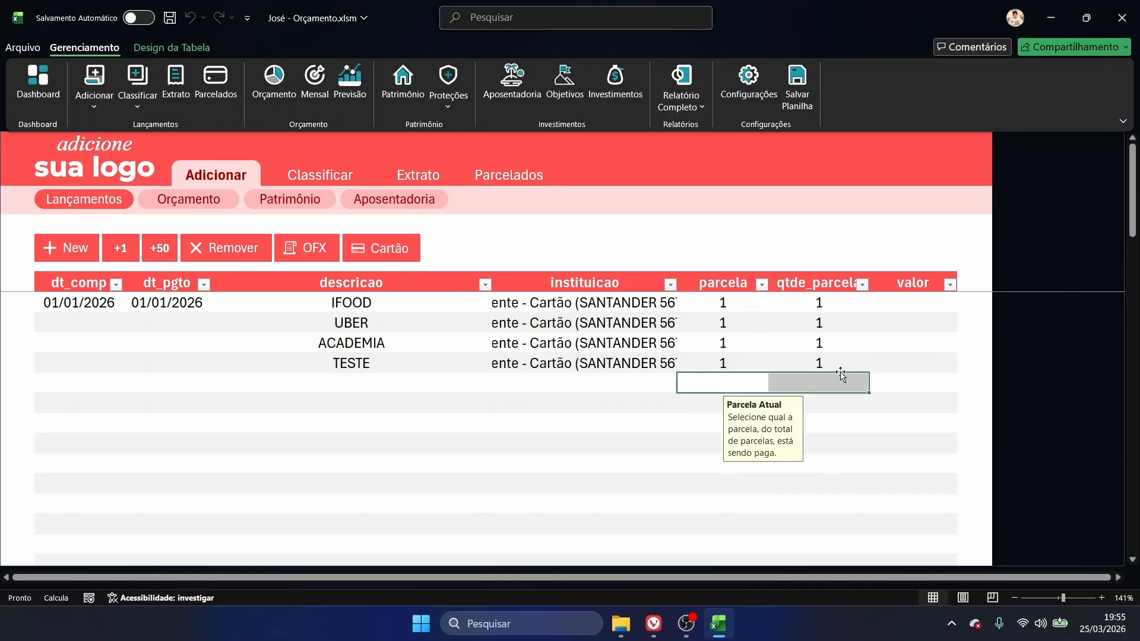
click(688, 389)
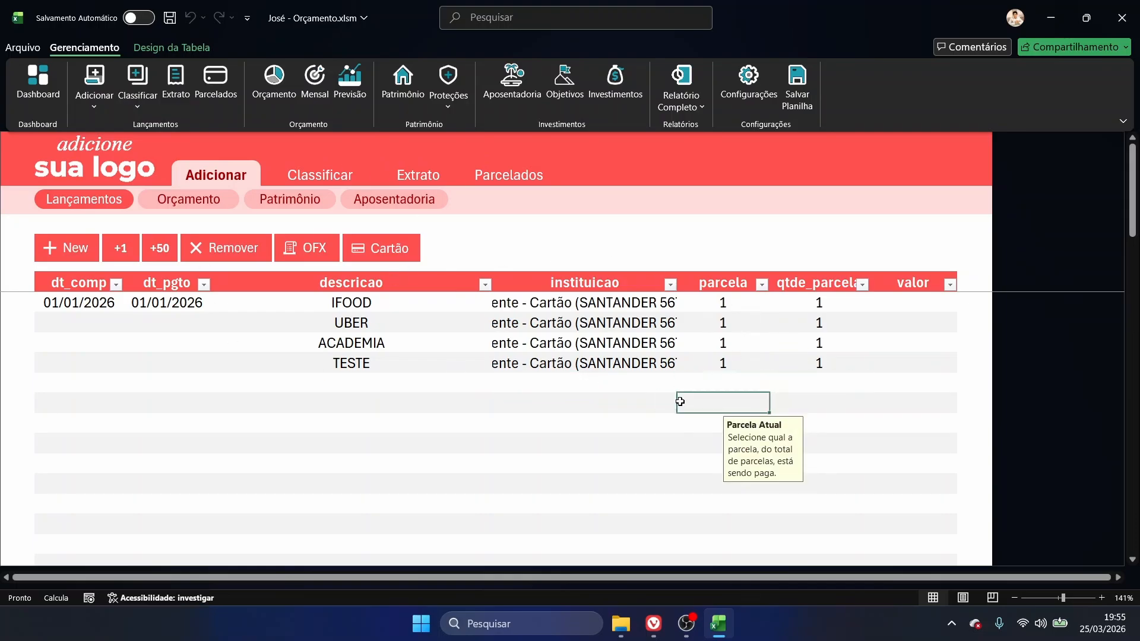
- Enter a valor of 100 for IFOOD and copy it to the UBER, ACADEMIA and TESTE rows
click(907, 306)
text(100)
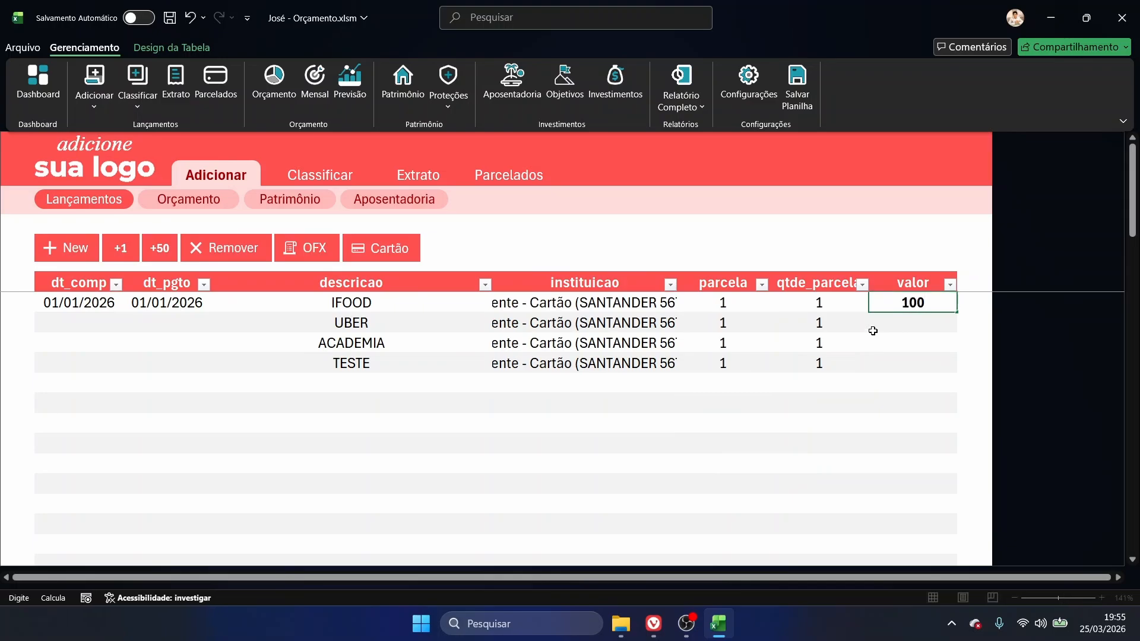
key(Return)
key(shift+Down)
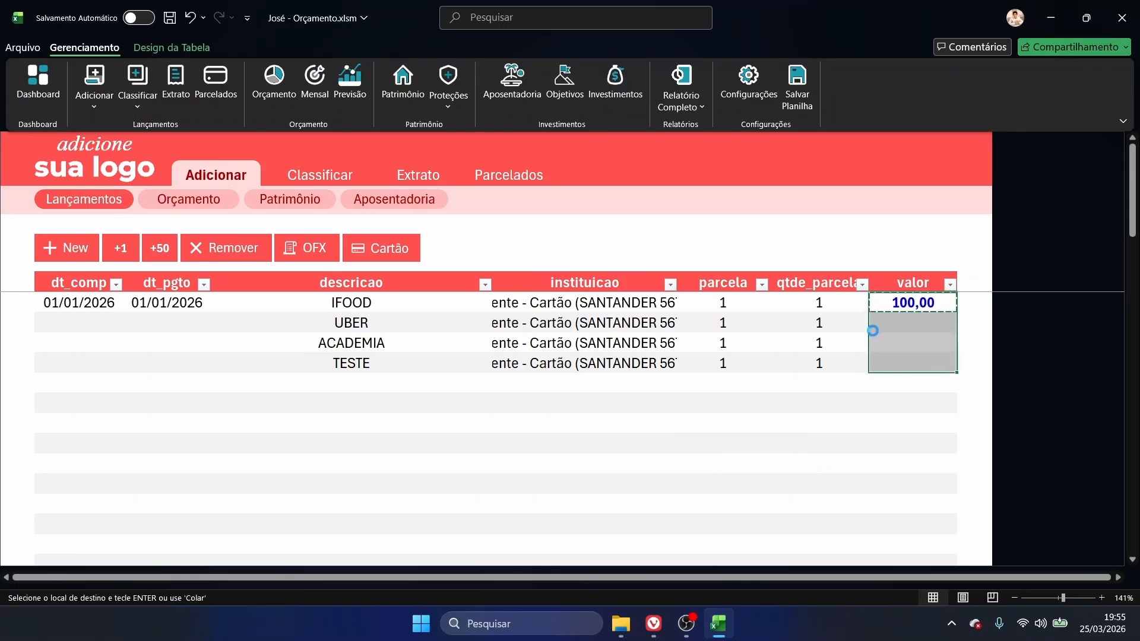
text(100,00 100,00 100,00)
key(Left)
key(Escape)
- Copy IFOOD's dt_comp and dt_pgto dates, 01/01/2026, to the UBER, ACADEMIA and TESTE rows
key(Left)
key(Left)
key(Left)
key(Left)
key(shift+Left)
key(ctrl+c)
key(shift+Down)
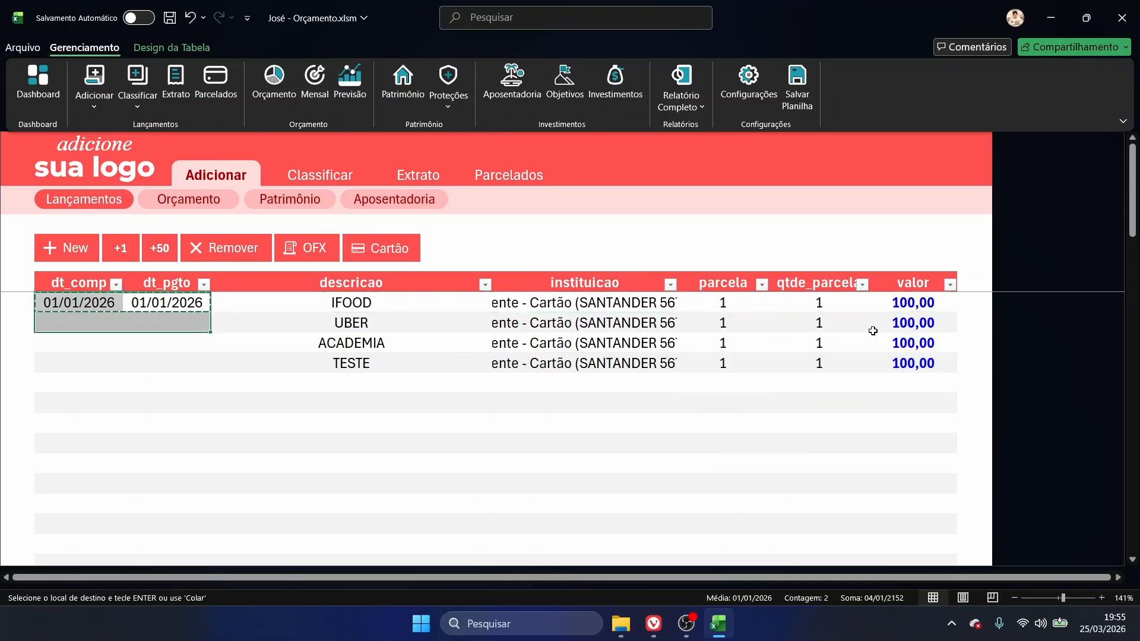
key(shift+Down)
key(shift+Down)
key(ctrl+v)
key(Escape)
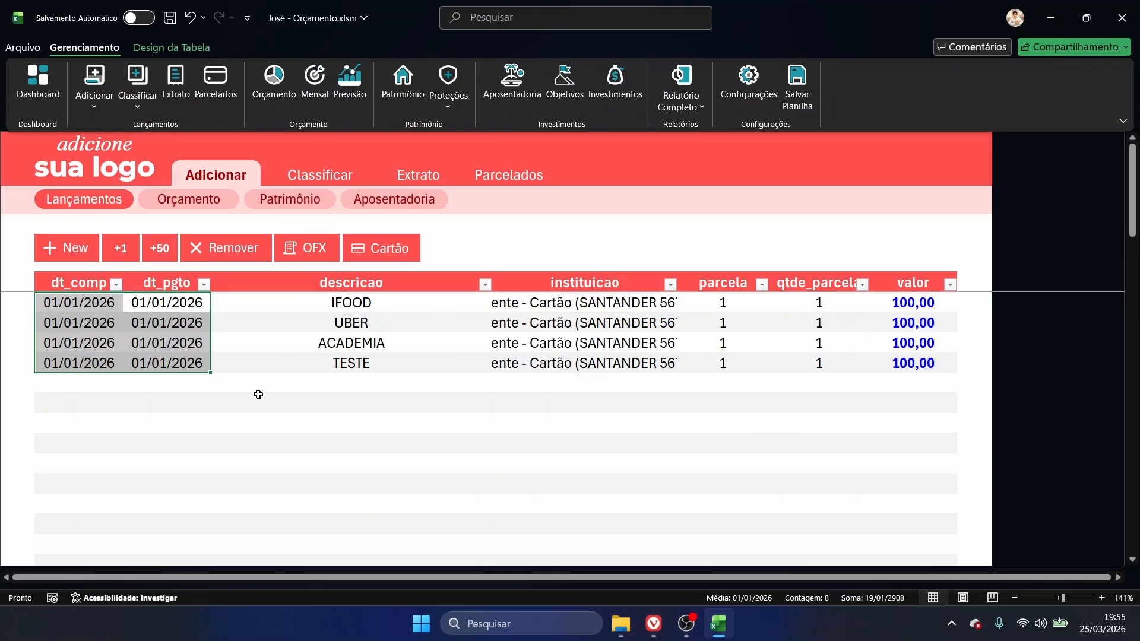
- Add a SALÁRIO entry in the row below TESTE with the institution Cliente - Conta (Bari)
click(300, 381)
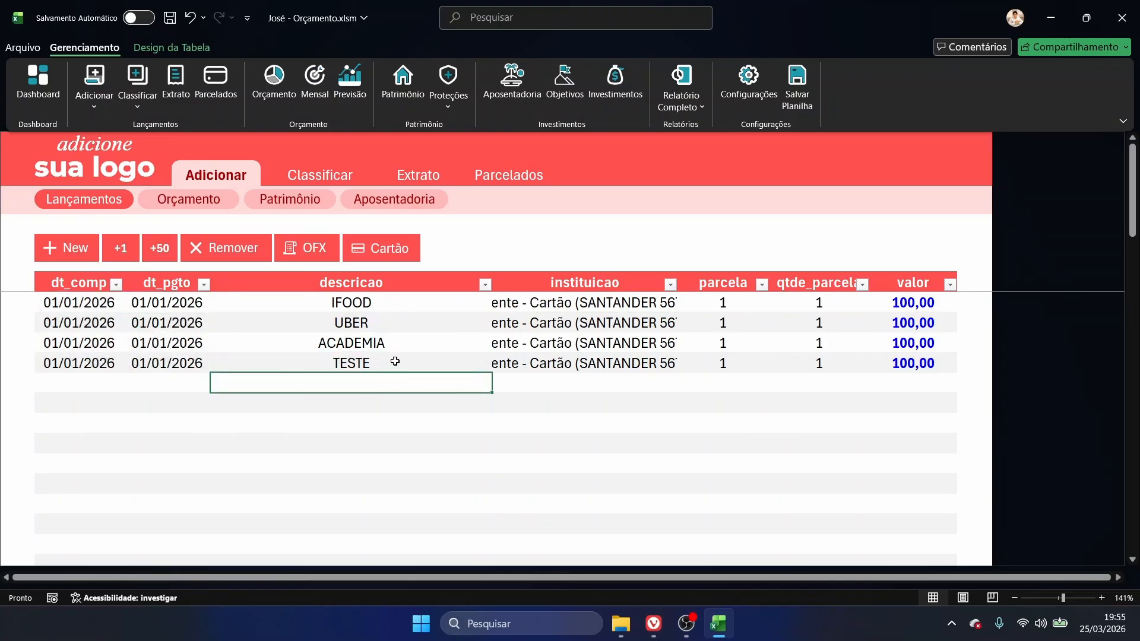
text(SALÁRII)
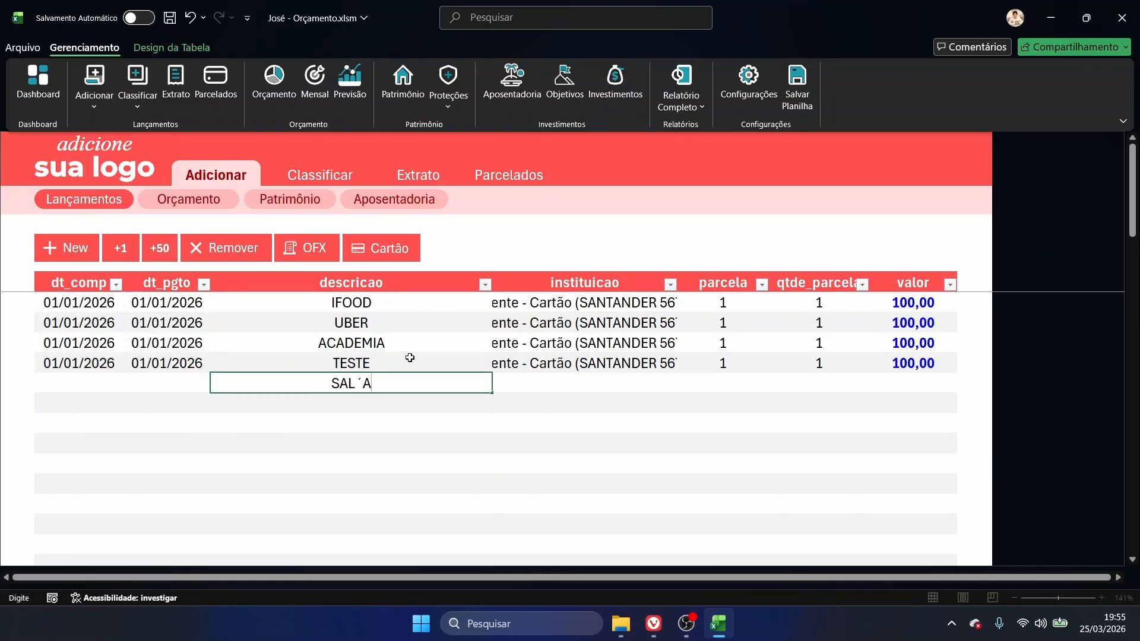
key(BackSpace)
text(O)
key(Tab)
key(Tab)
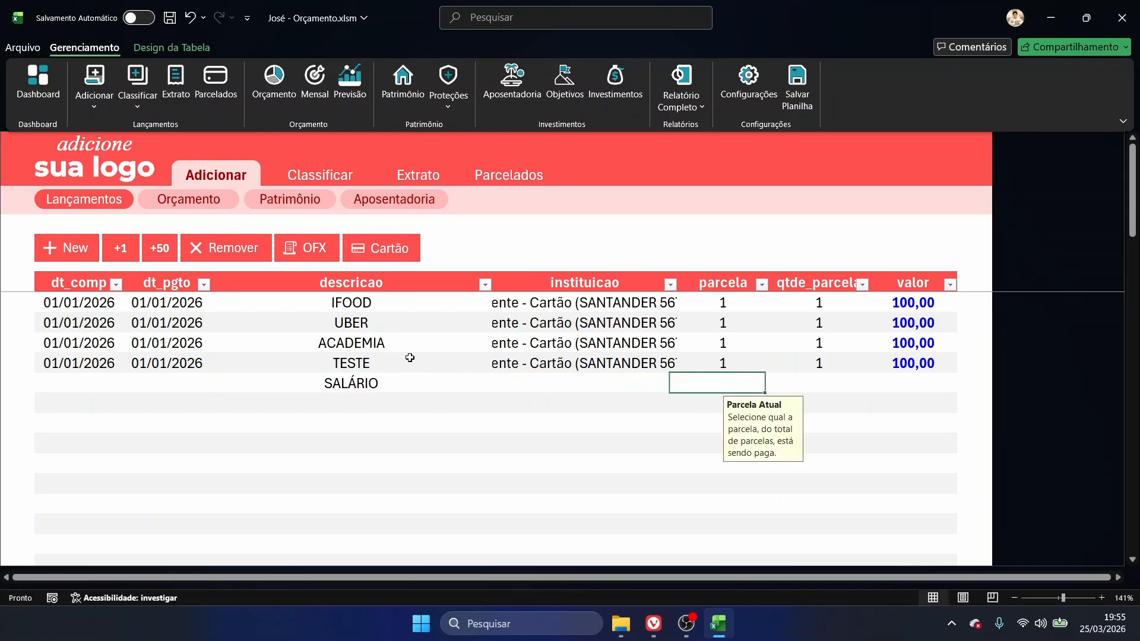
key(shift+Tab)
key(alt+Down)
key(Down)
key(Return)
- Set the SALÁRIO entry's parcela to 1, qtde_parcela to 1 and valor to 10.000
key(Tab)
text(1)
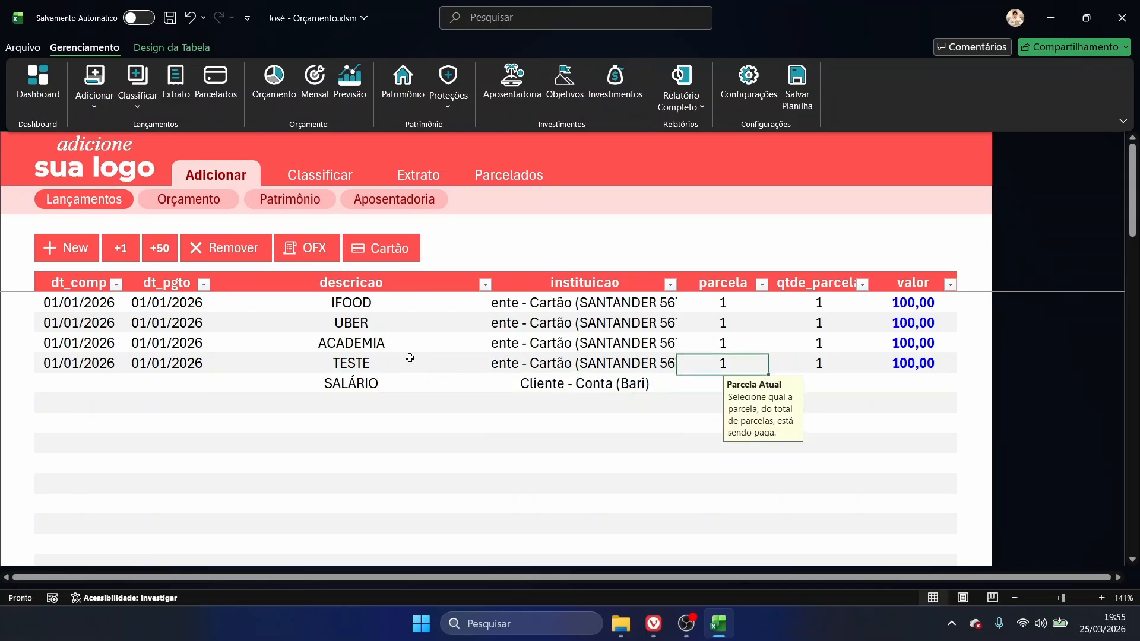
key(Tab)
text(1)
key(Tab)
text(10.000)
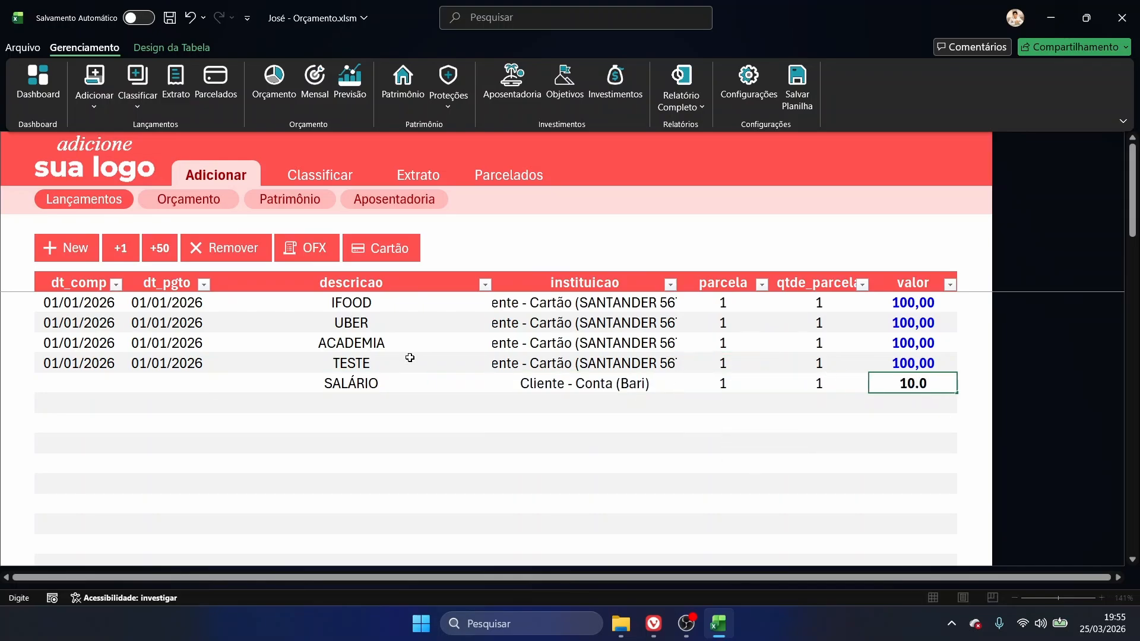
key(Return)
- Copy both 01/01/2026 dates from the TESTE row to the SALÁRIO row
key(Up)
key(shift+Right)
key(ctrl+c)
key(Down)
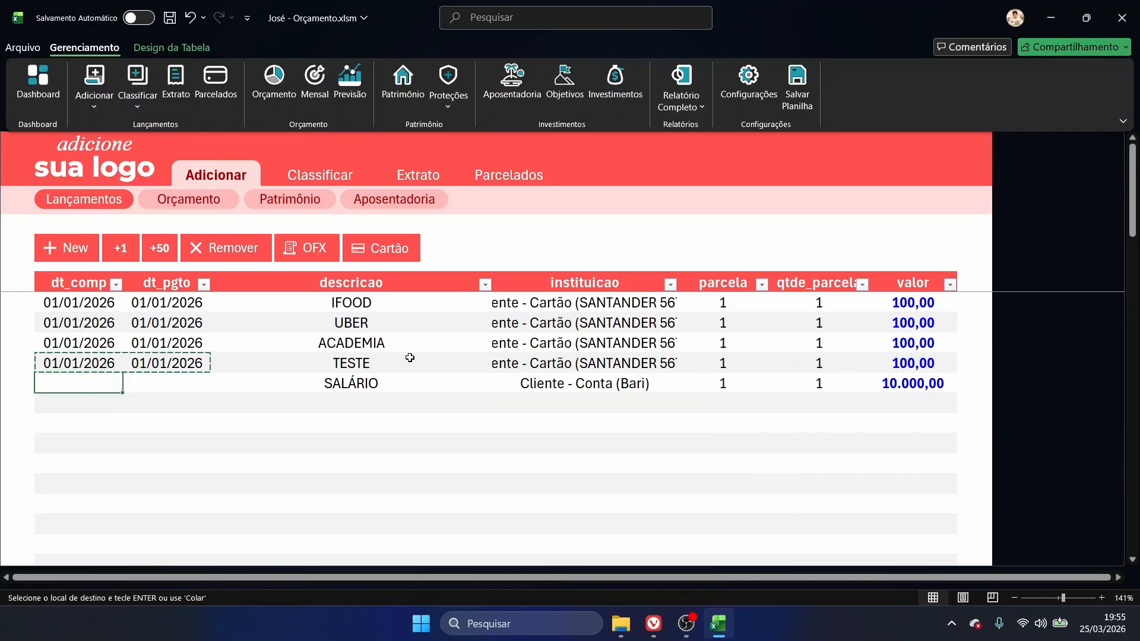
key(ctrl+v)
key(Escape)
- Remove all the empty table rows below the SALÁRIO entry and confirm the deletion
key(Down)
key(ctrl+shift+Down)
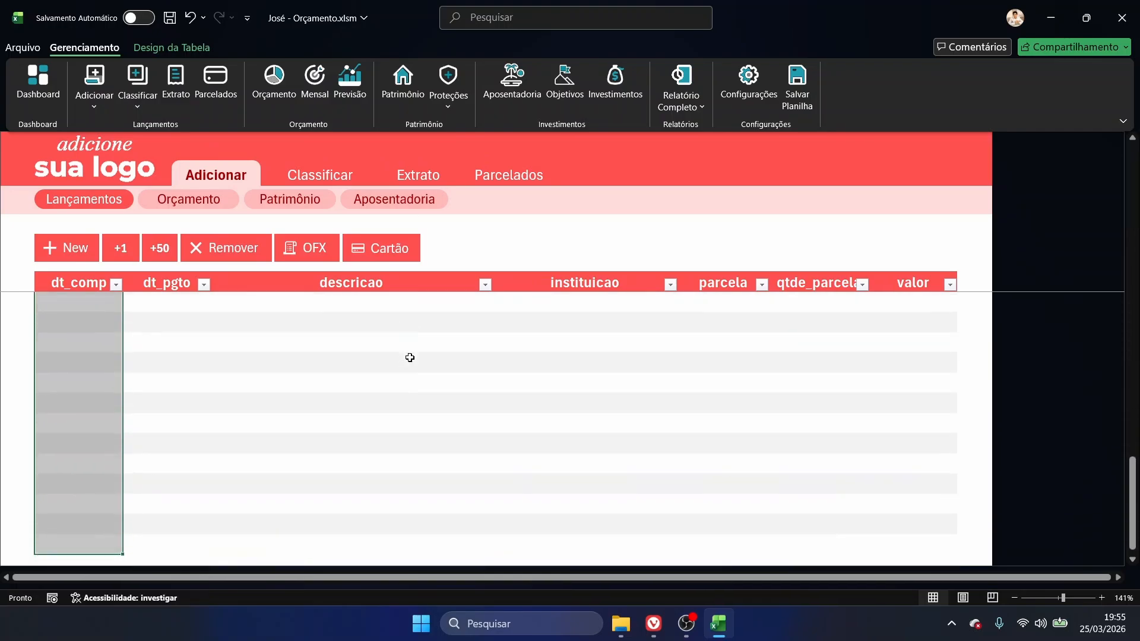
key(Right)
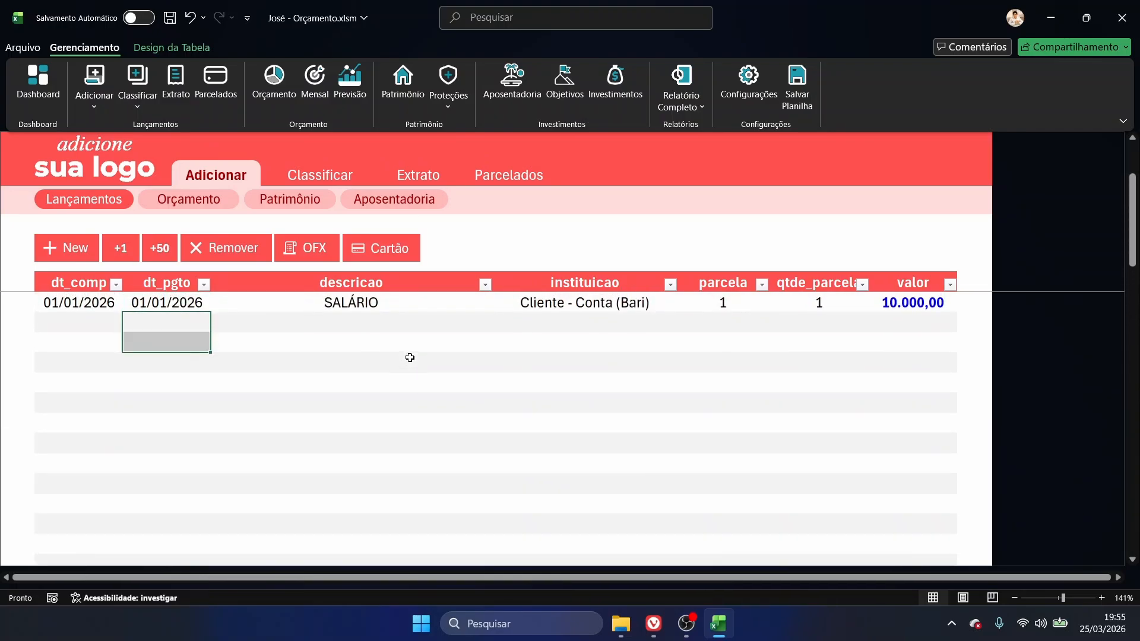
key(ctrl+shift+Down)
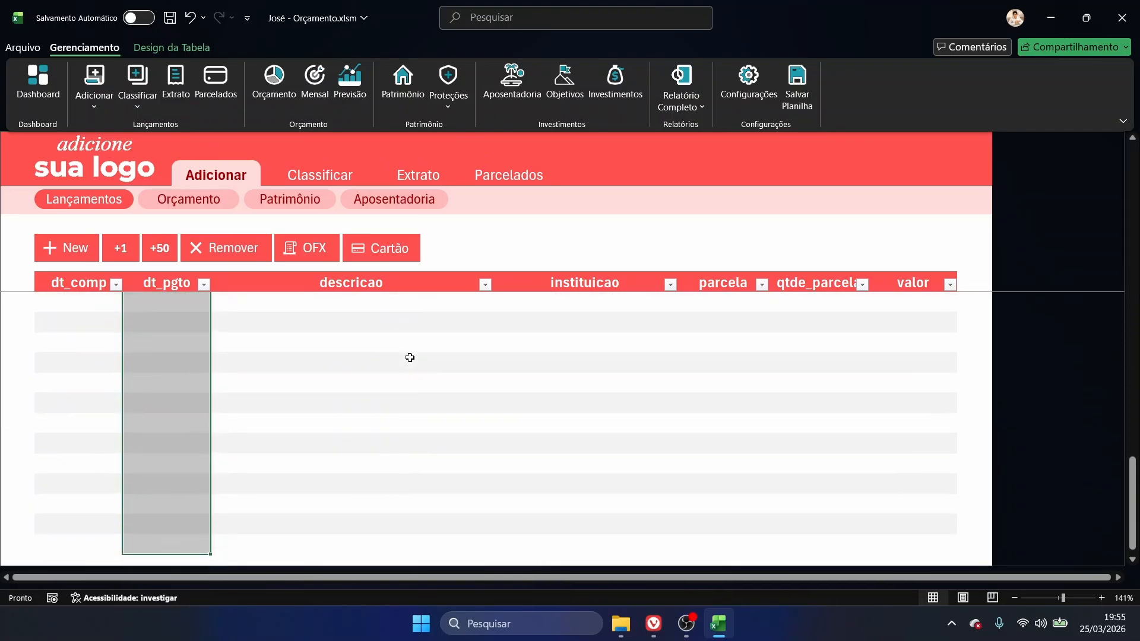
click(264, 257)
click(539, 364)
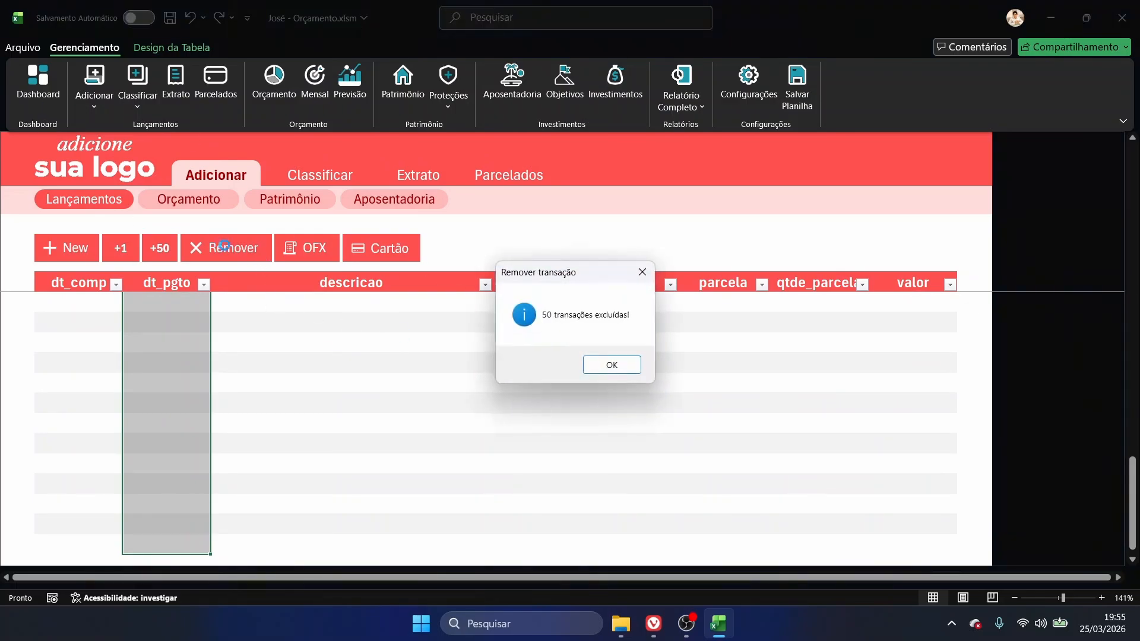
click(595, 366)
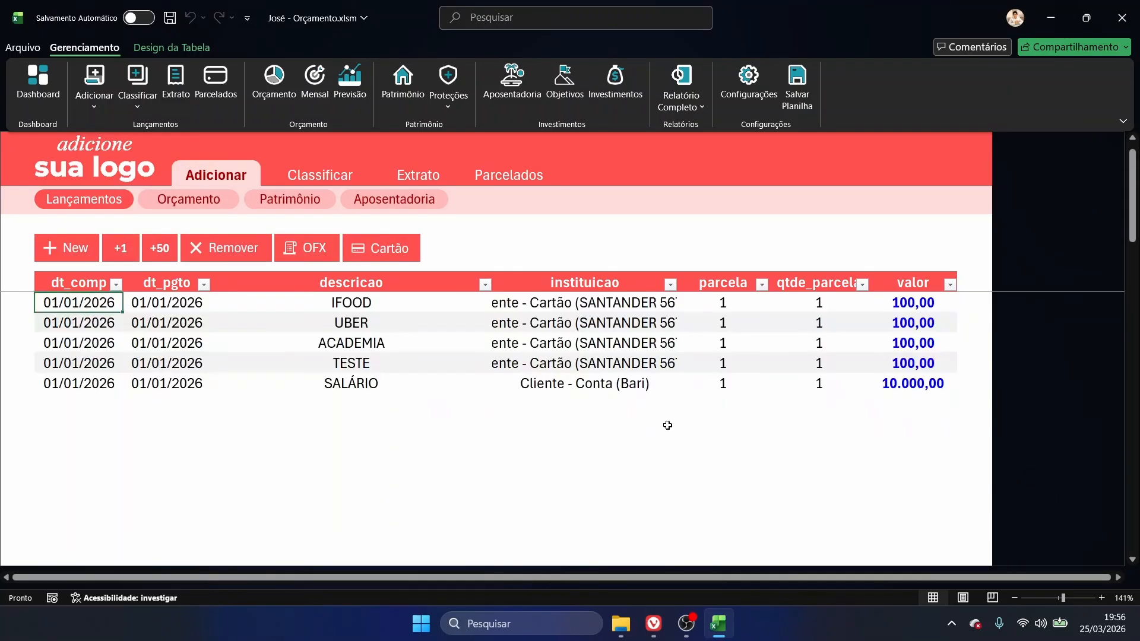
- Open the categorization patterns on the Classificar sheet and examine the 4ESTYLOS and TESTE patterns with their categories
click(285, 325)
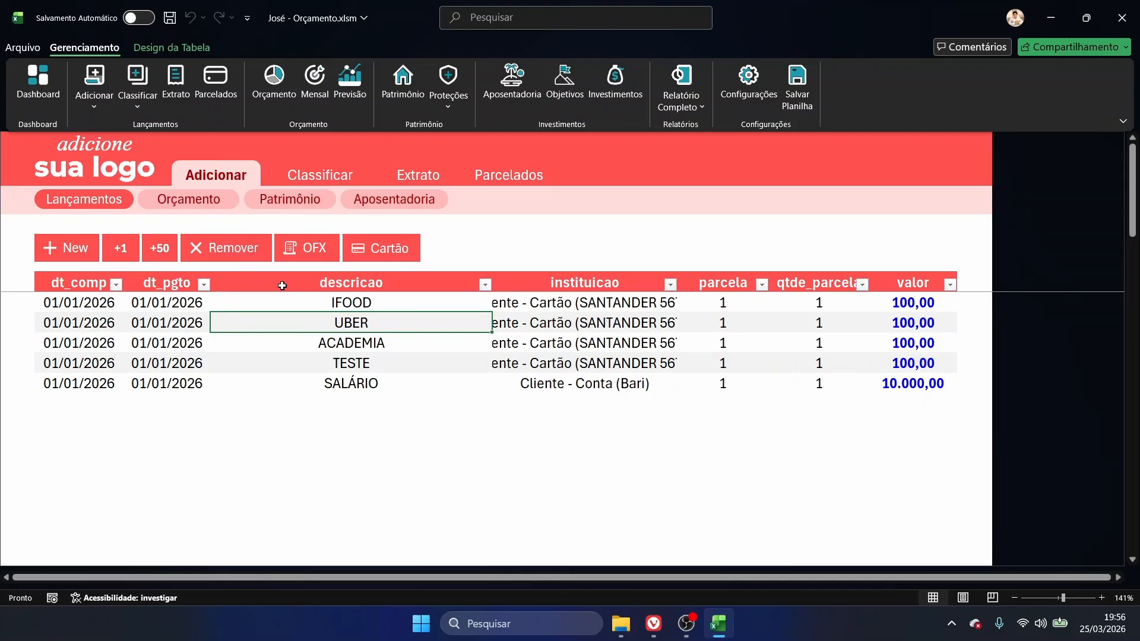
click(313, 180)
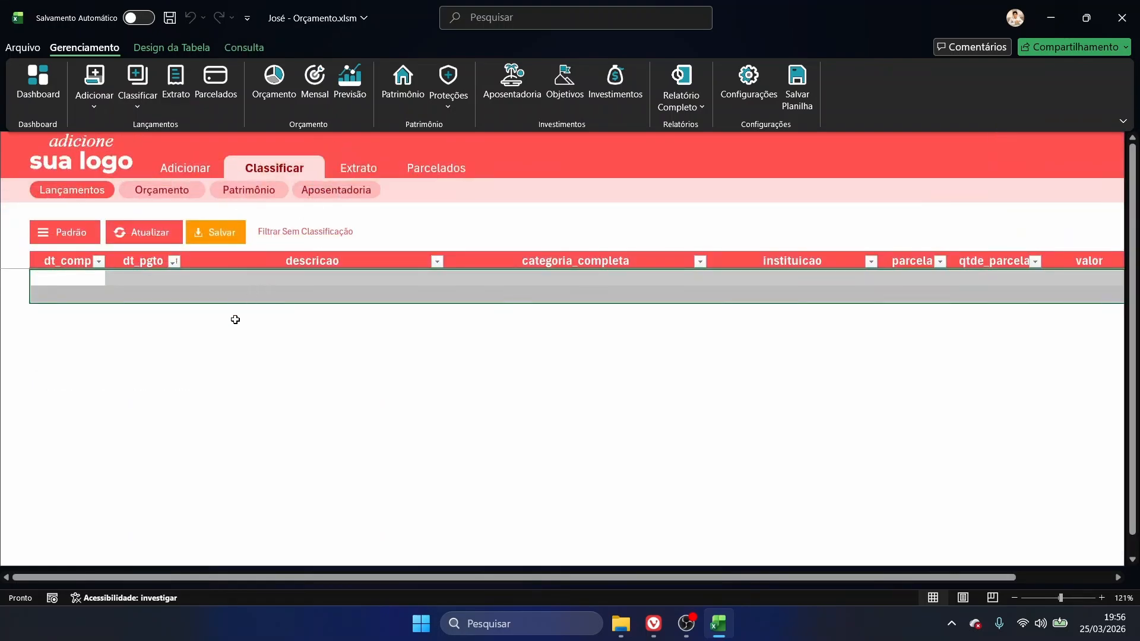
click(89, 233)
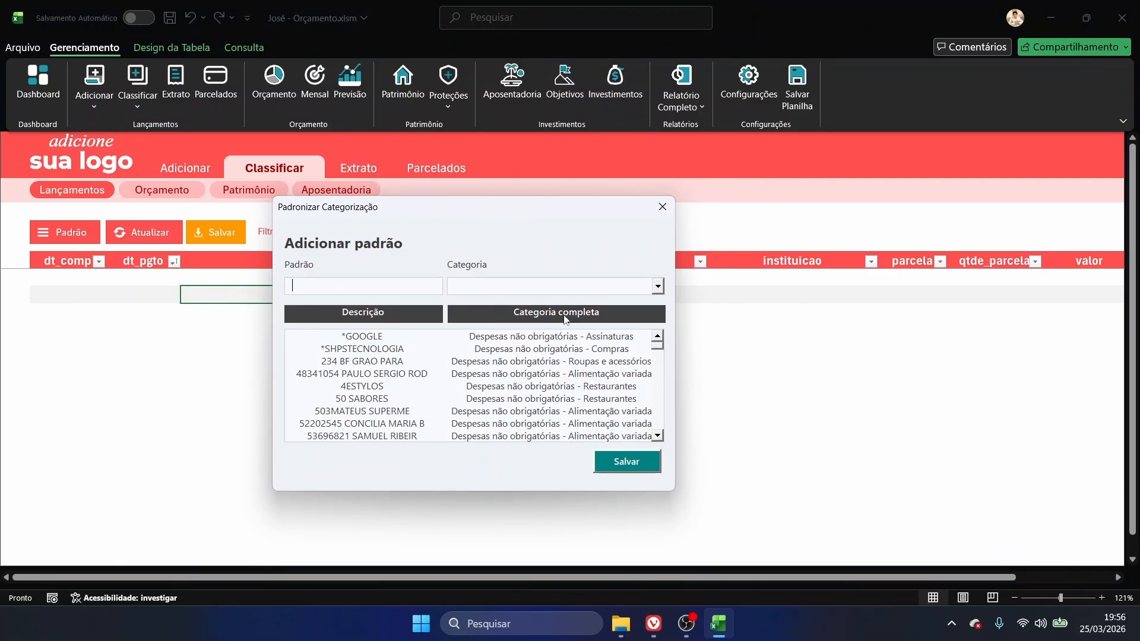
click(347, 390)
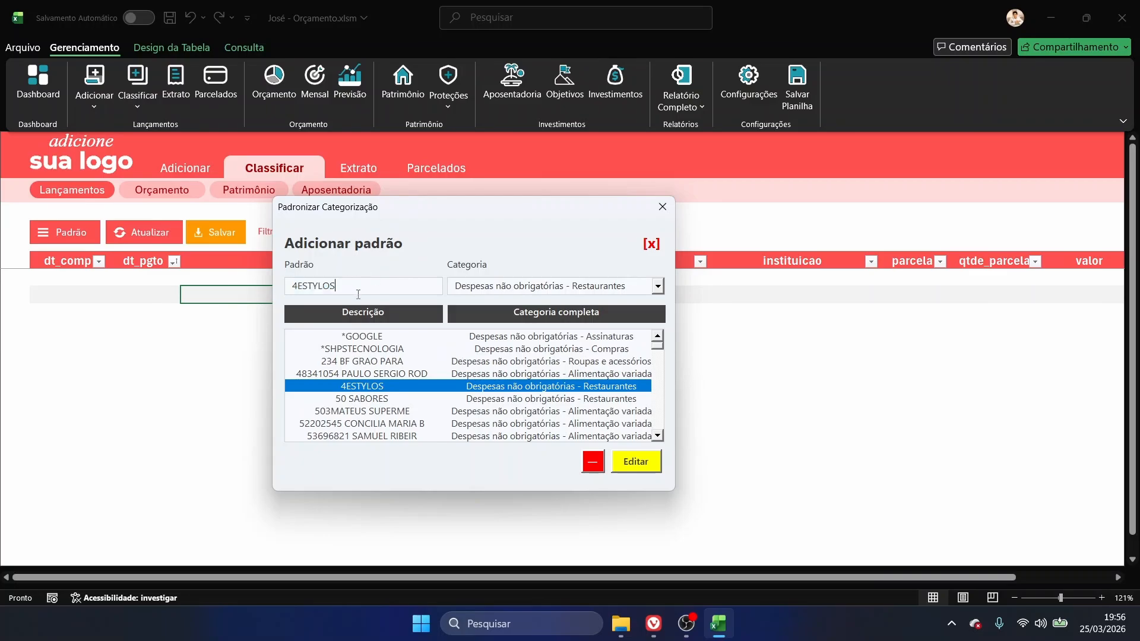
click(605, 286)
drag(657, 345, 663, 442)
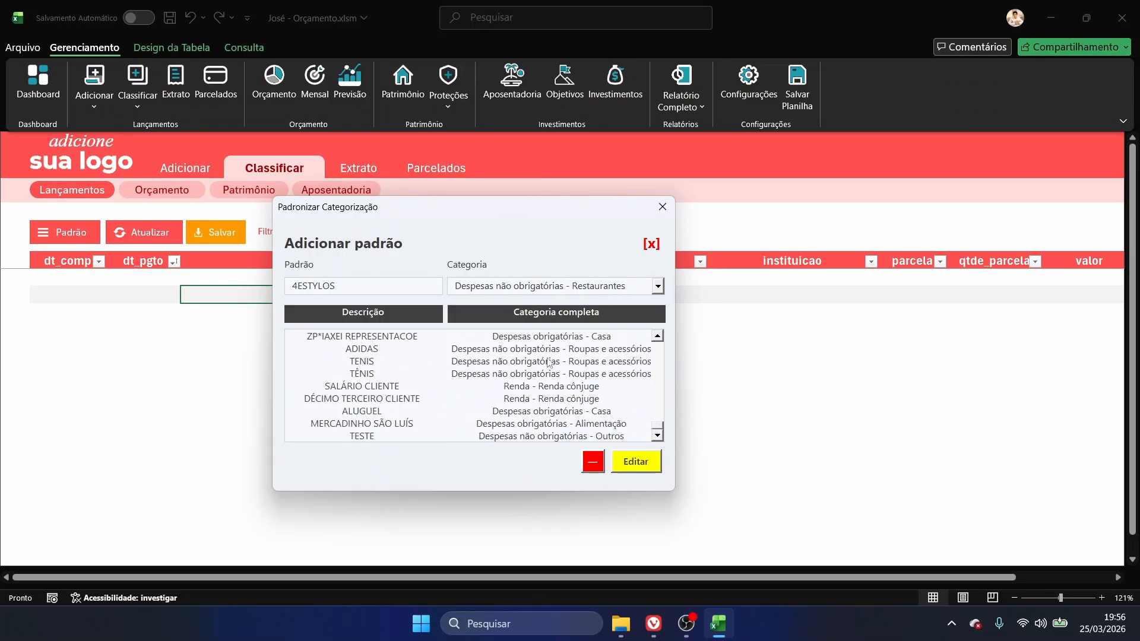
click(423, 436)
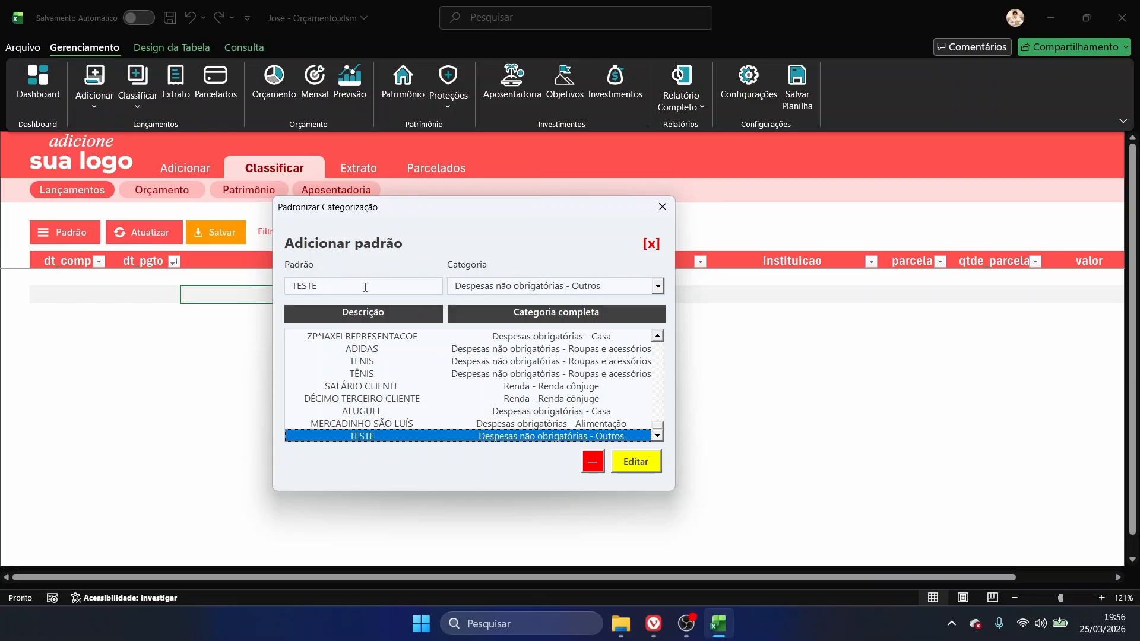
double_click(365, 288)
click(642, 292)
drag(625, 283, 564, 245)
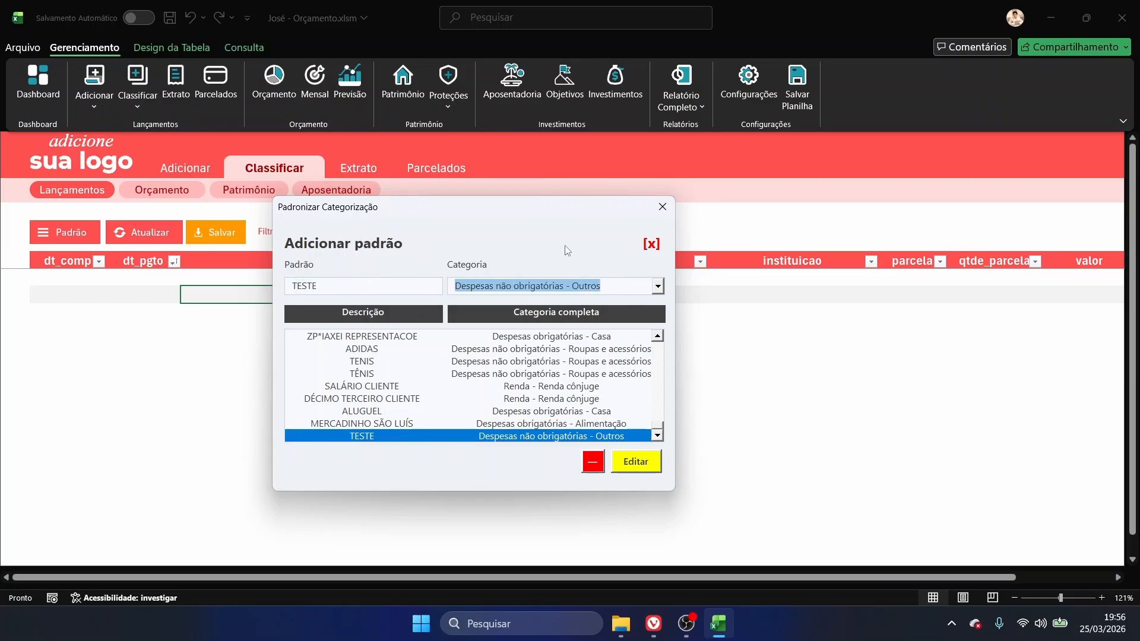
click(662, 208)
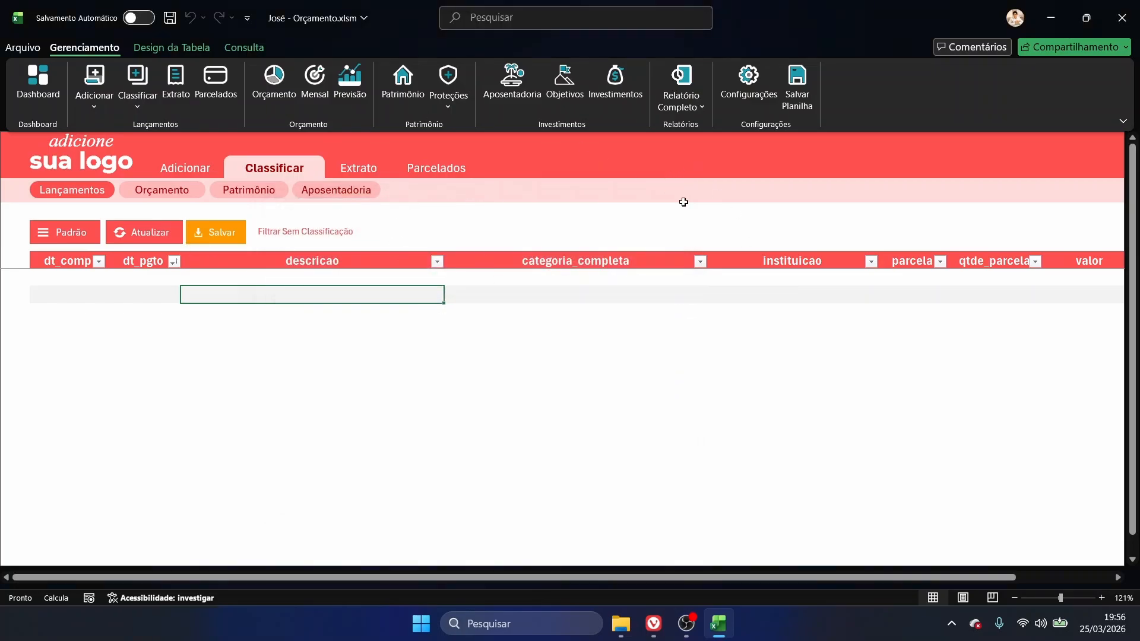
- Refresh the Classificar sheet to load the new entries and filter it for entries without a classification
click(157, 237)
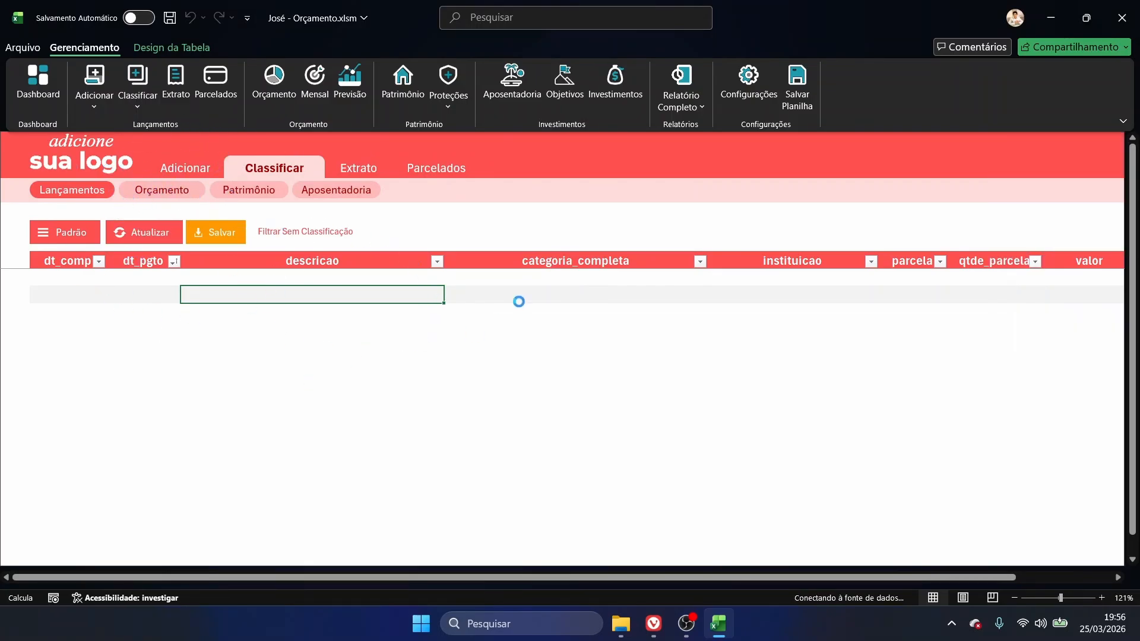
click(649, 298)
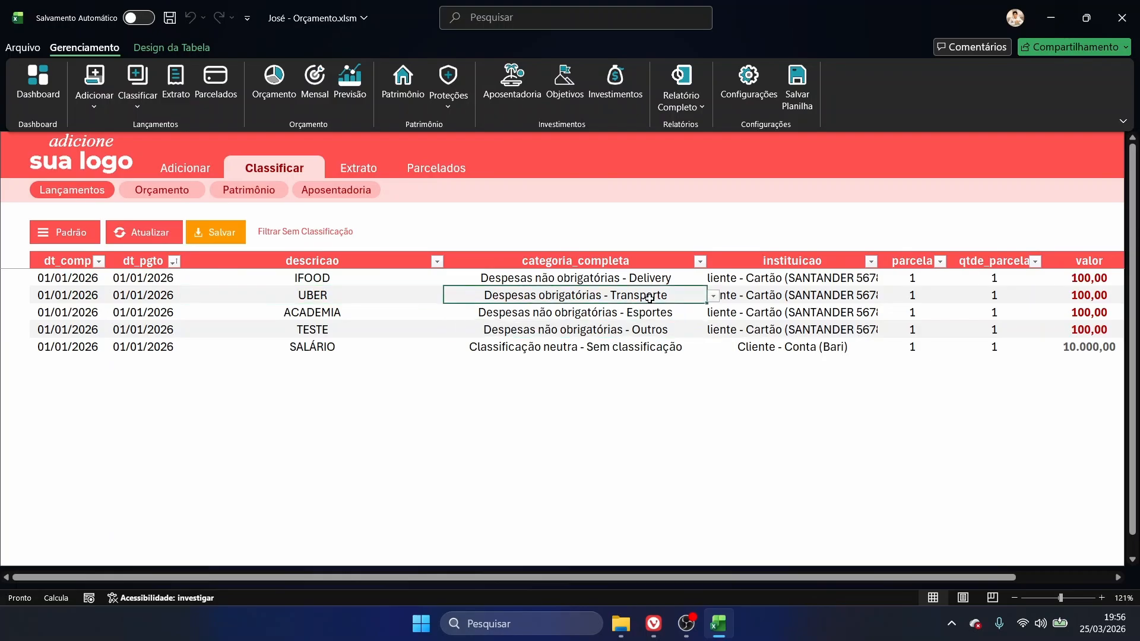
click(330, 230)
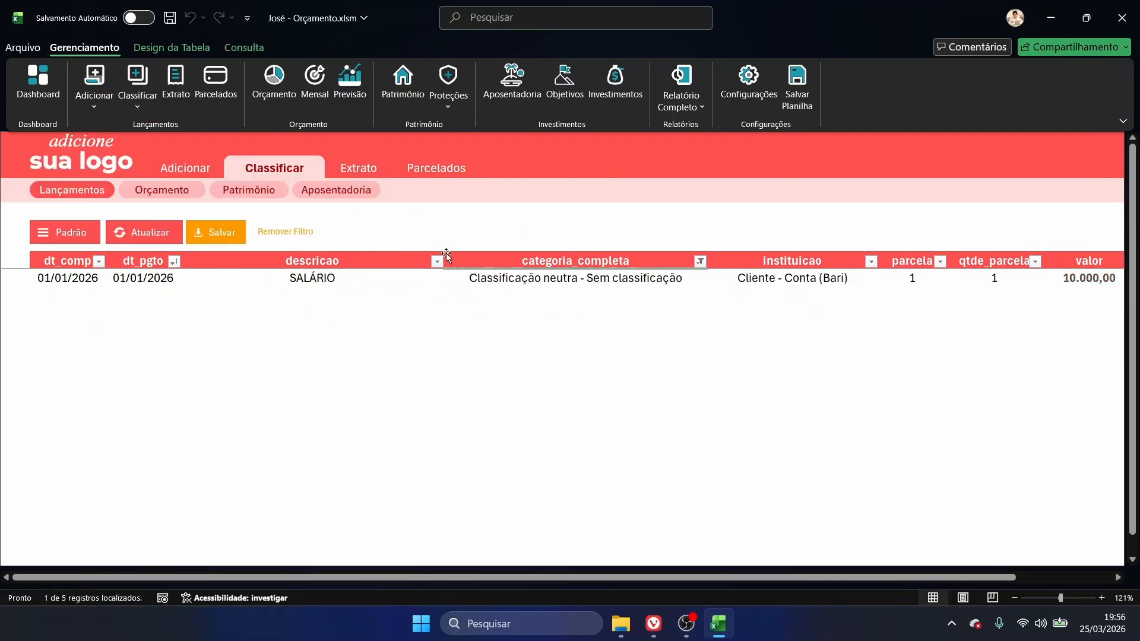
click(403, 280)
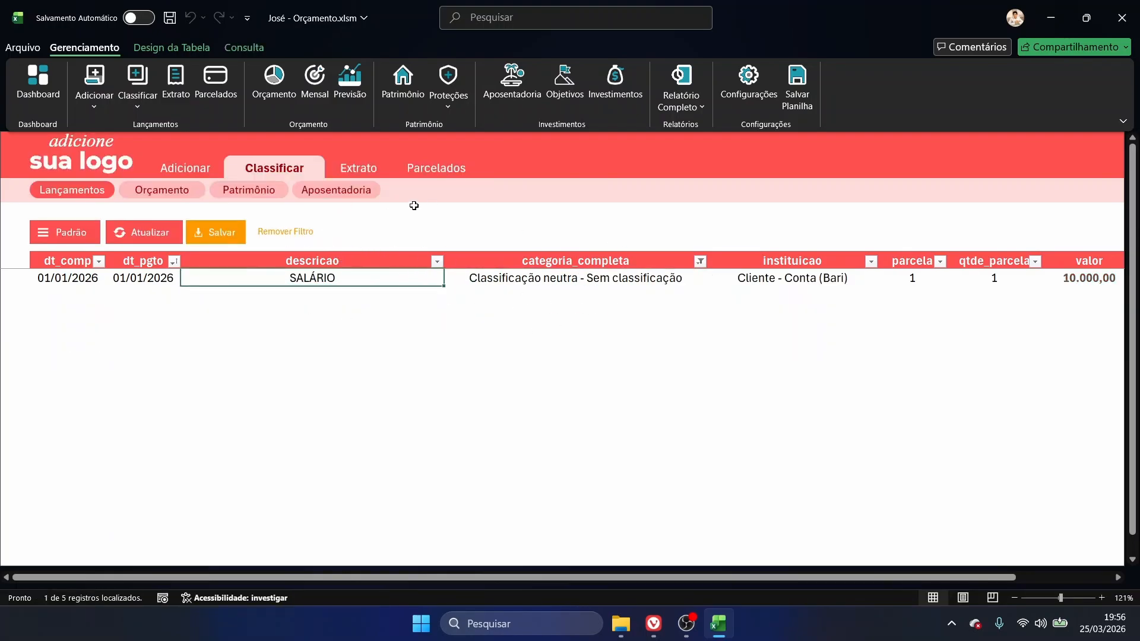
click(306, 231)
key(Right)
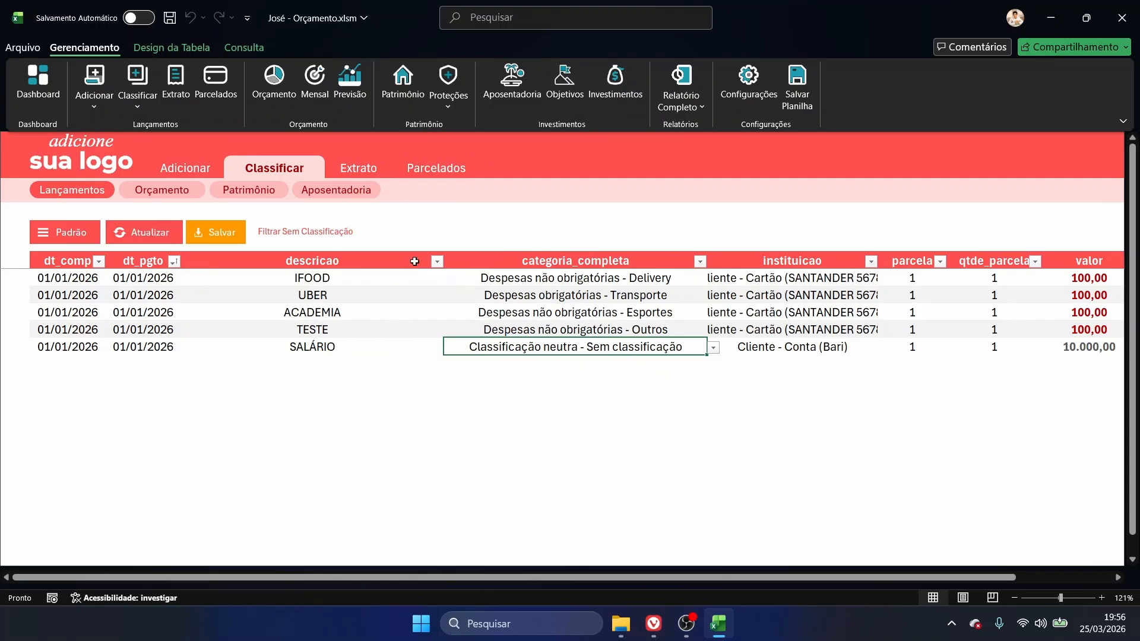
click(321, 231)
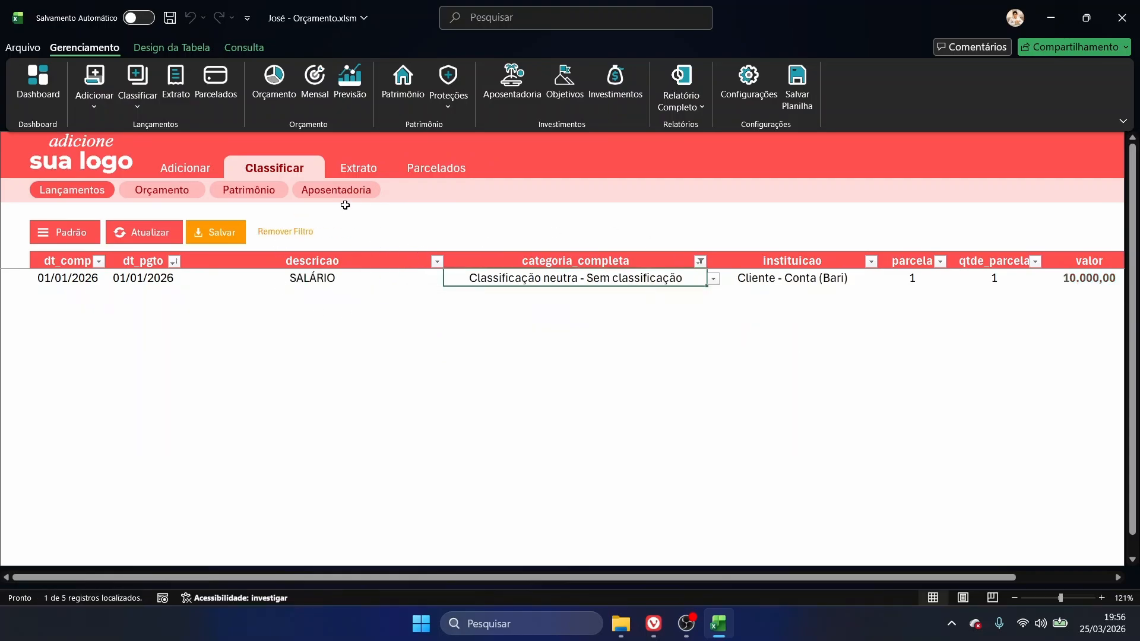
- Add and save a categorization pattern that assigns SALÁRIO to the category Renda - Renda
click(57, 232)
drag(465, 162, 585, 174)
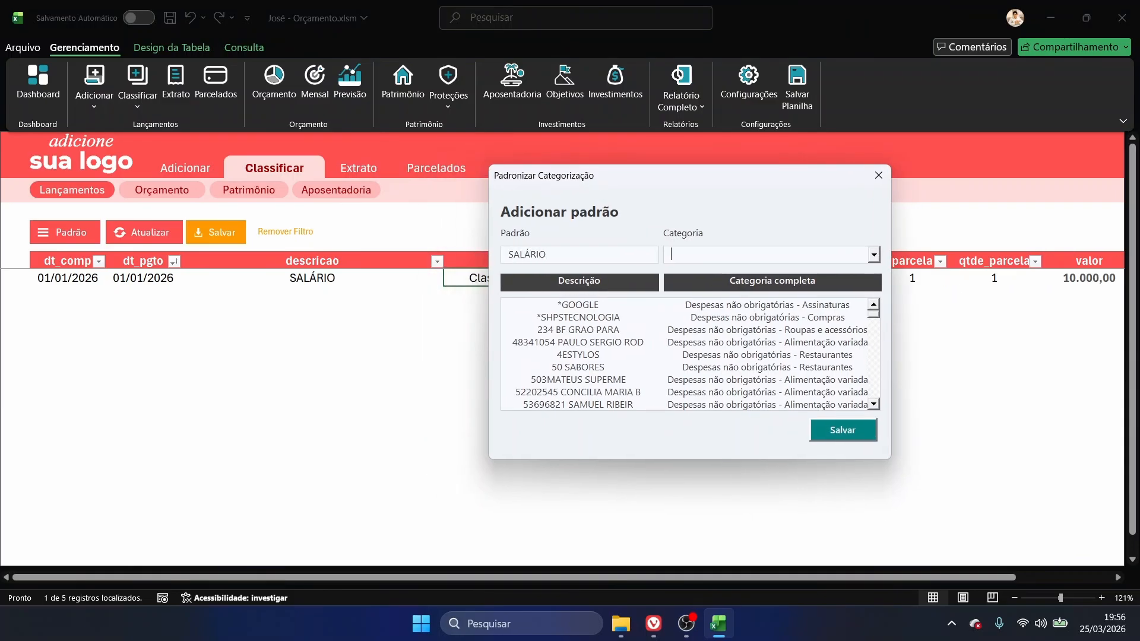
click(873, 253)
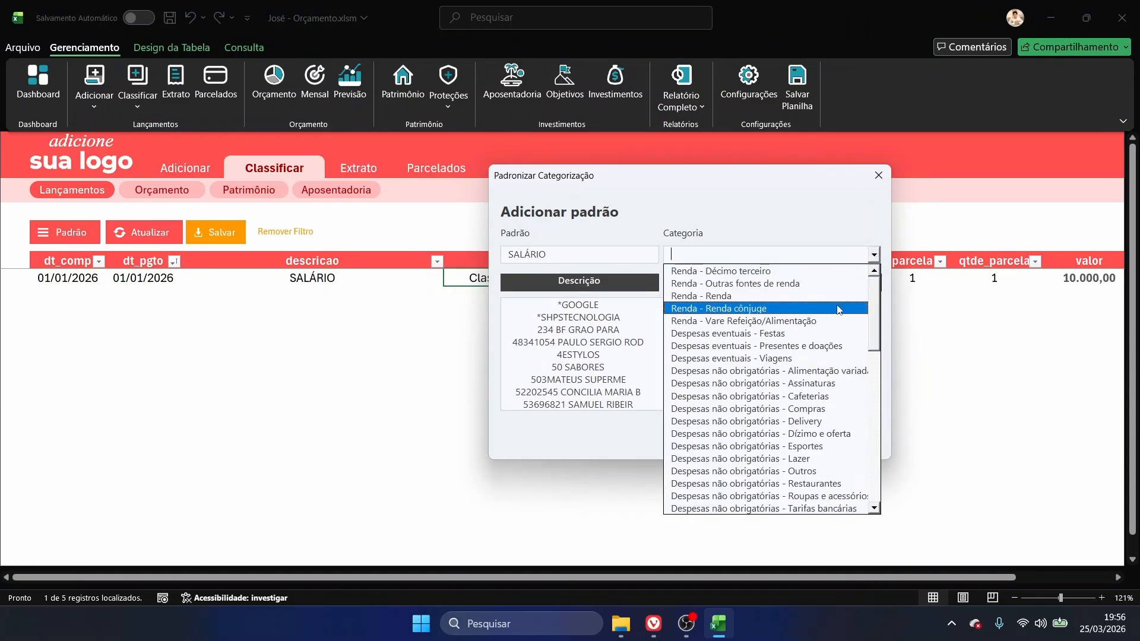
click(789, 293)
click(849, 433)
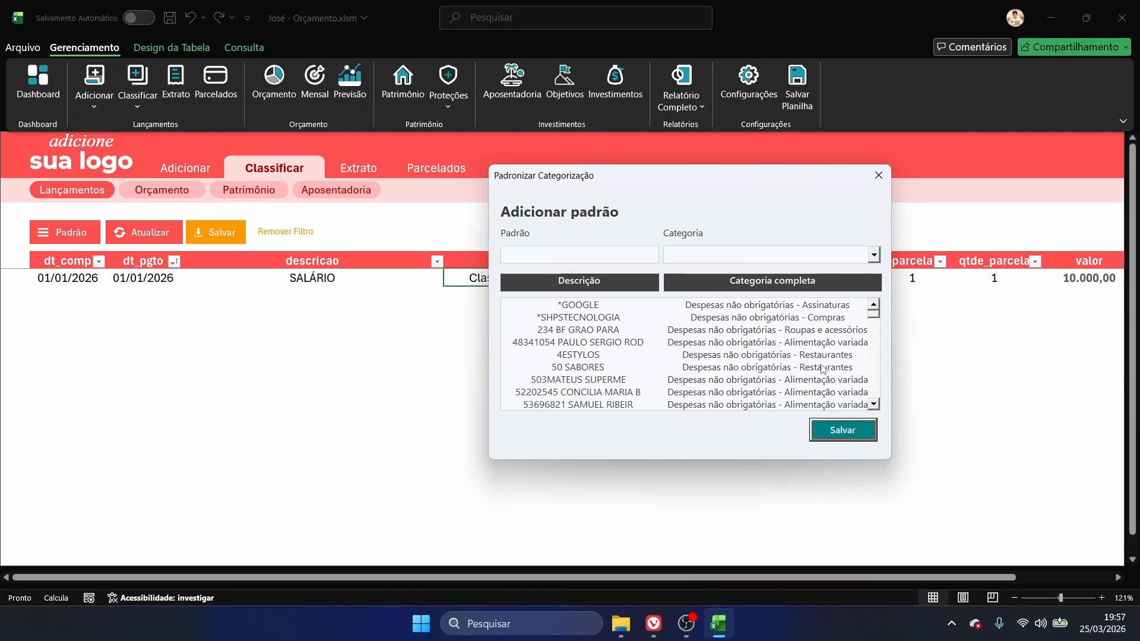
- Refresh the Classificar sheet to apply the saved patterns and check the SALÁRIO row's category, institution and value
click(879, 175)
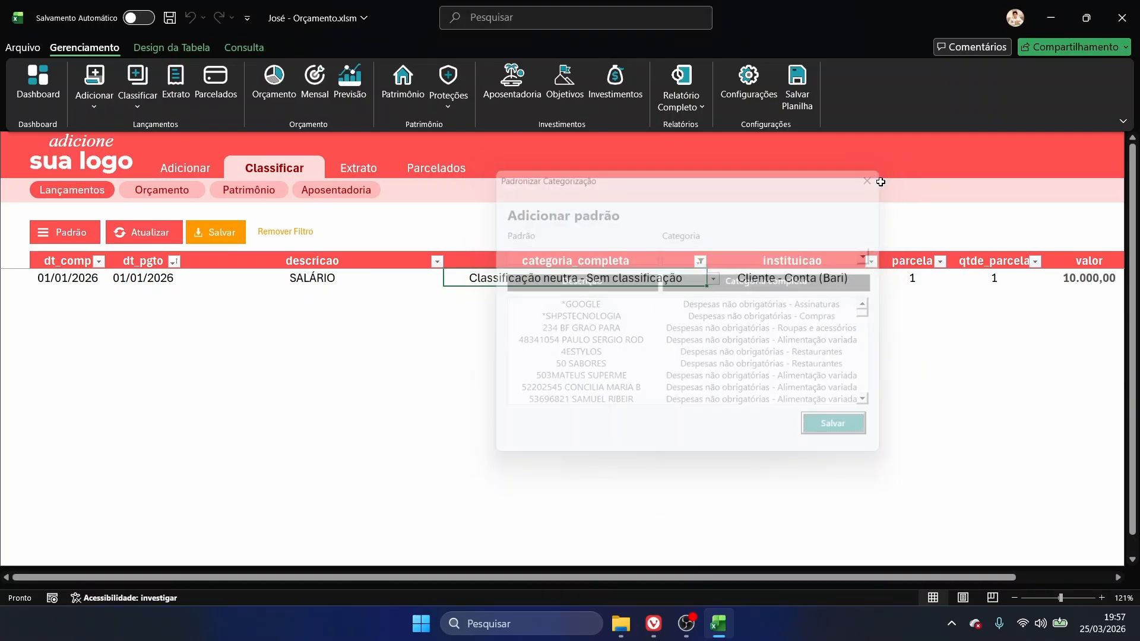
click(158, 231)
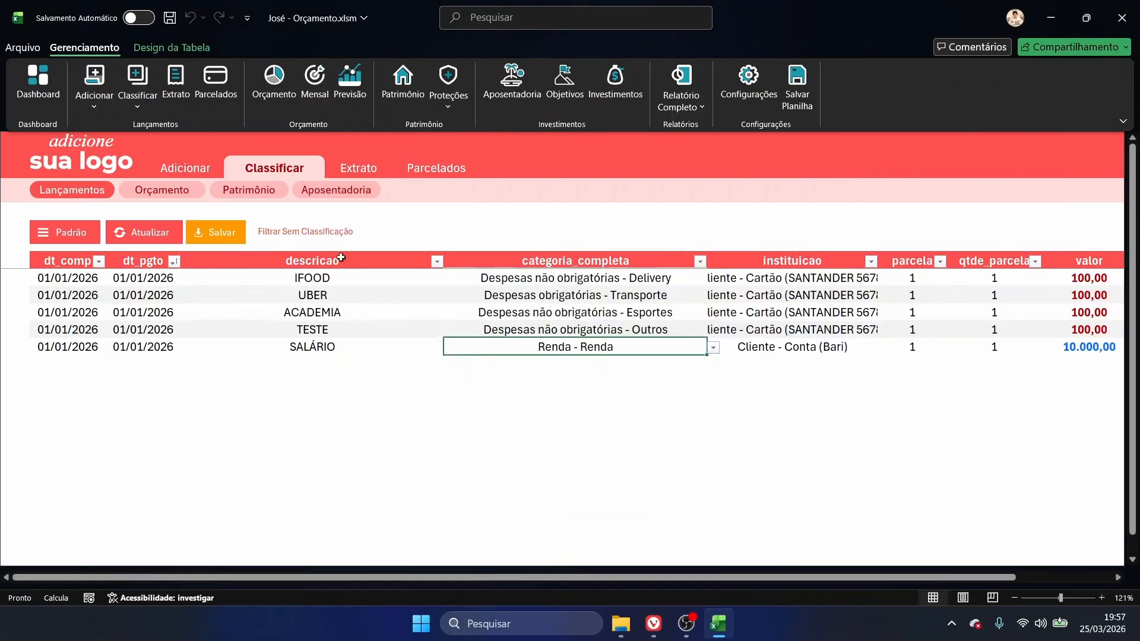
click(276, 349)
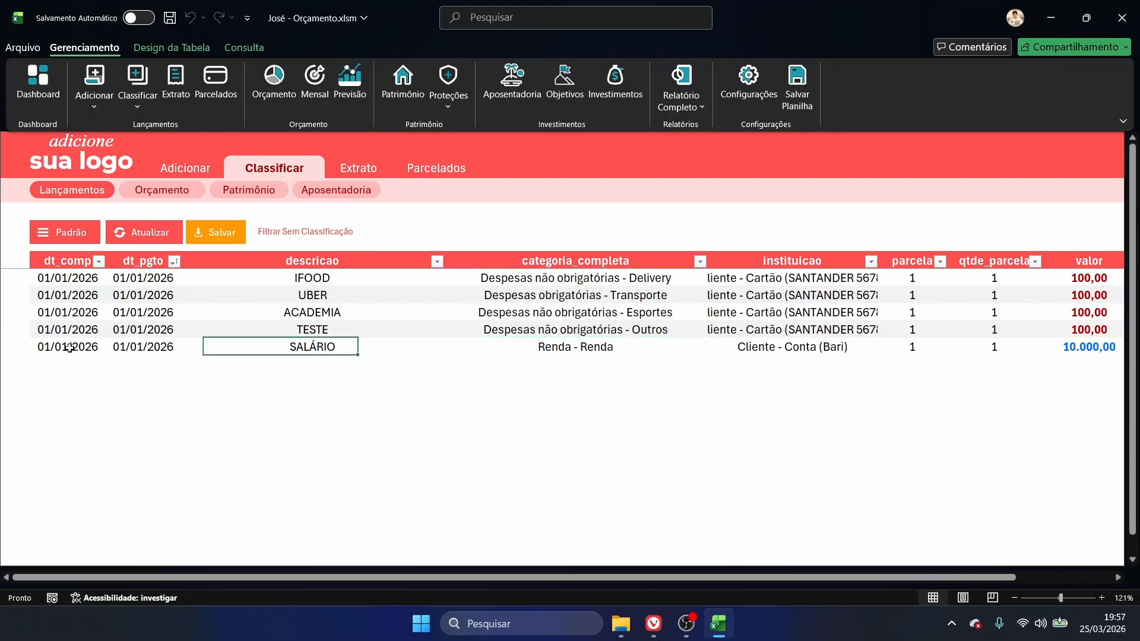
drag(69, 347, 1112, 346)
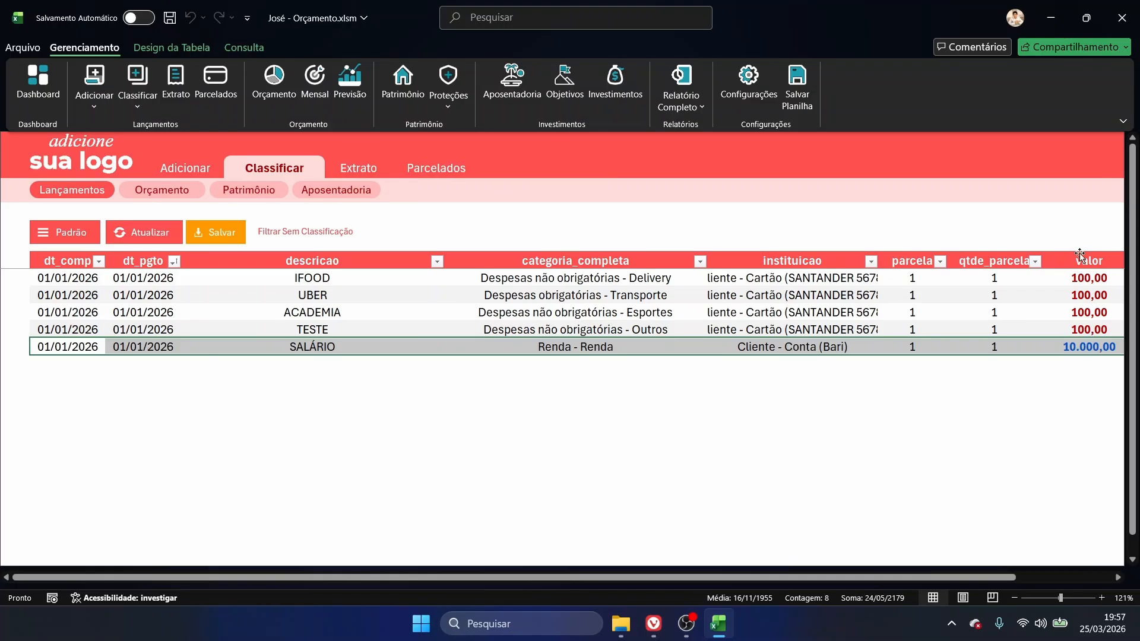
click(868, 281)
drag(747, 576, 888, 577)
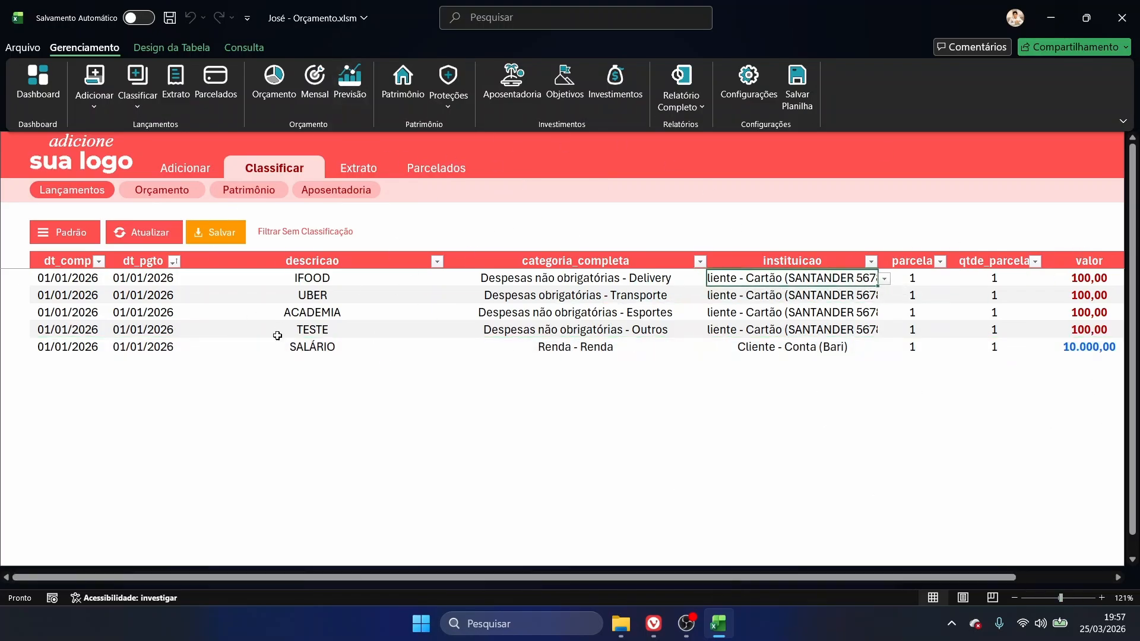
drag(430, 312, 422, 331)
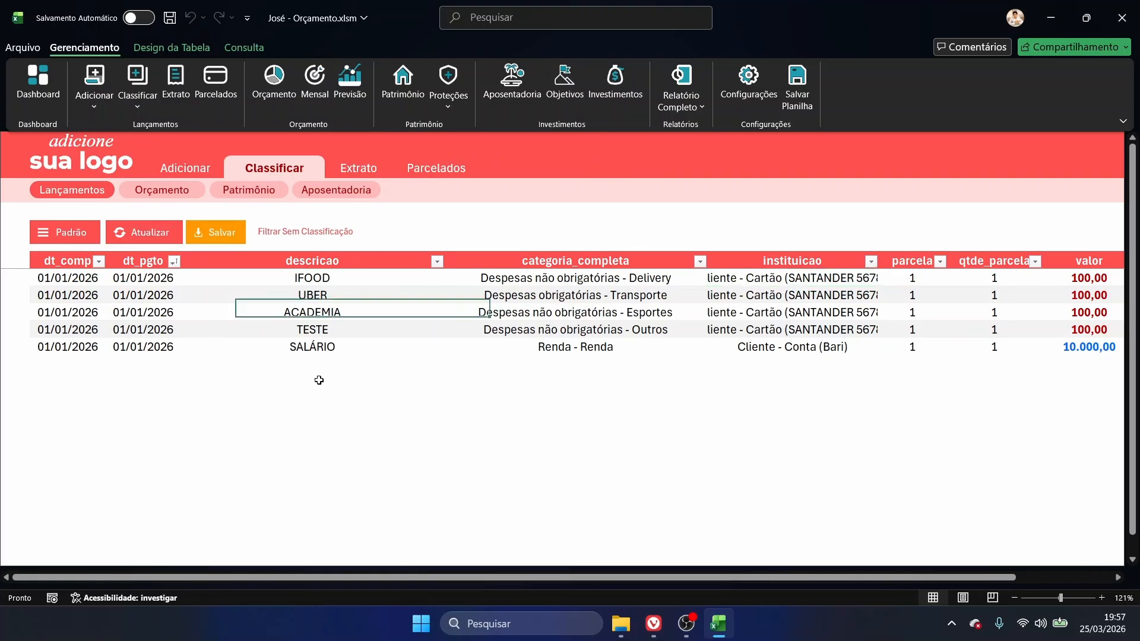
click(493, 349)
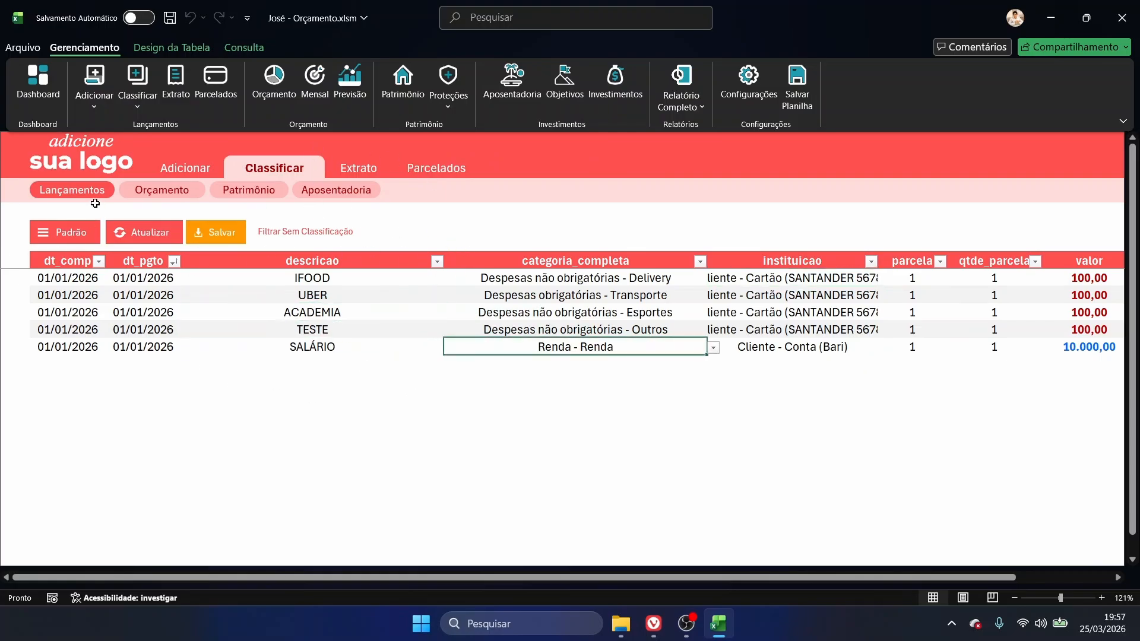
- Check the January 2026 figures in the Orçamento and the entries on the Adicionar sheet, returning to Classificar
click(181, 191)
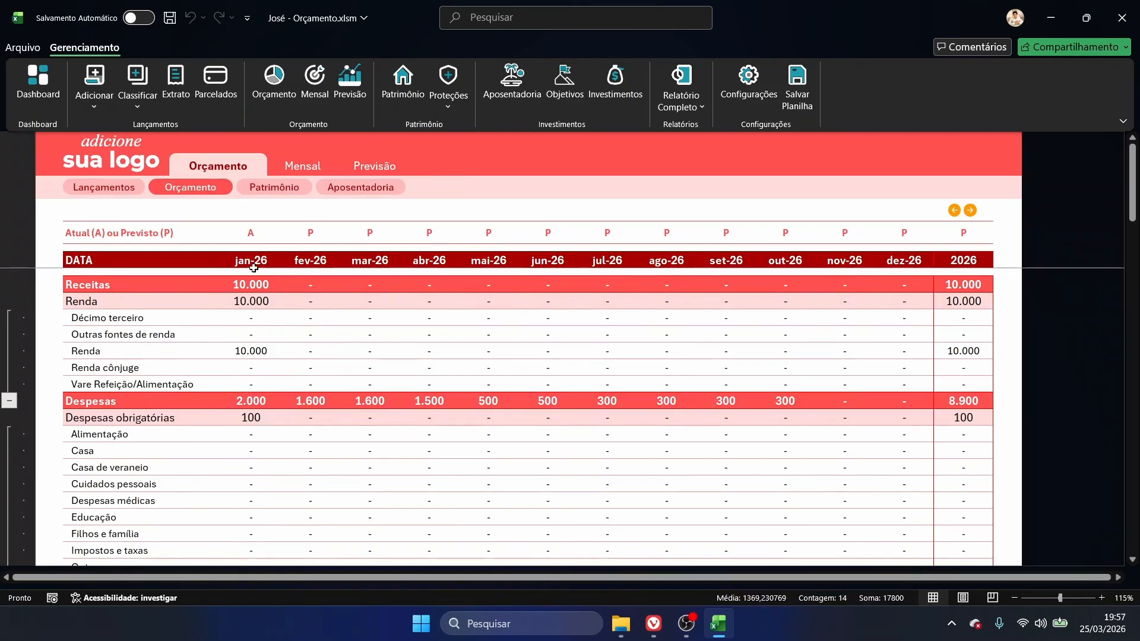
click(112, 186)
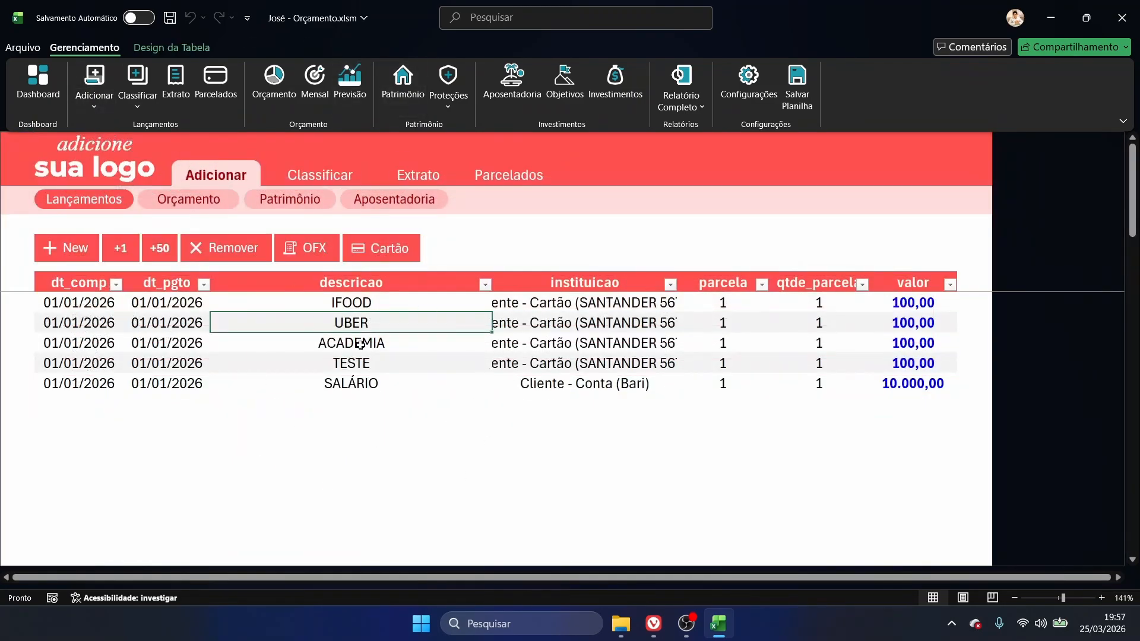
click(382, 356)
click(346, 177)
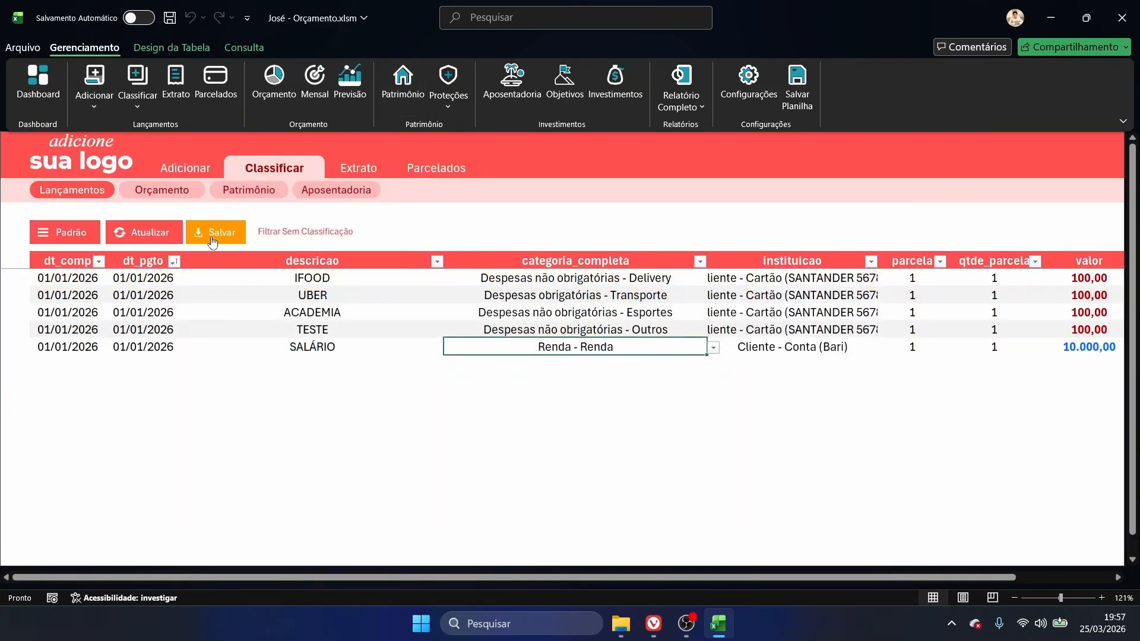
- Save the classified entries to the Extrato and open that sheet to check the IFOOD to SALÁRIO rows
click(212, 233)
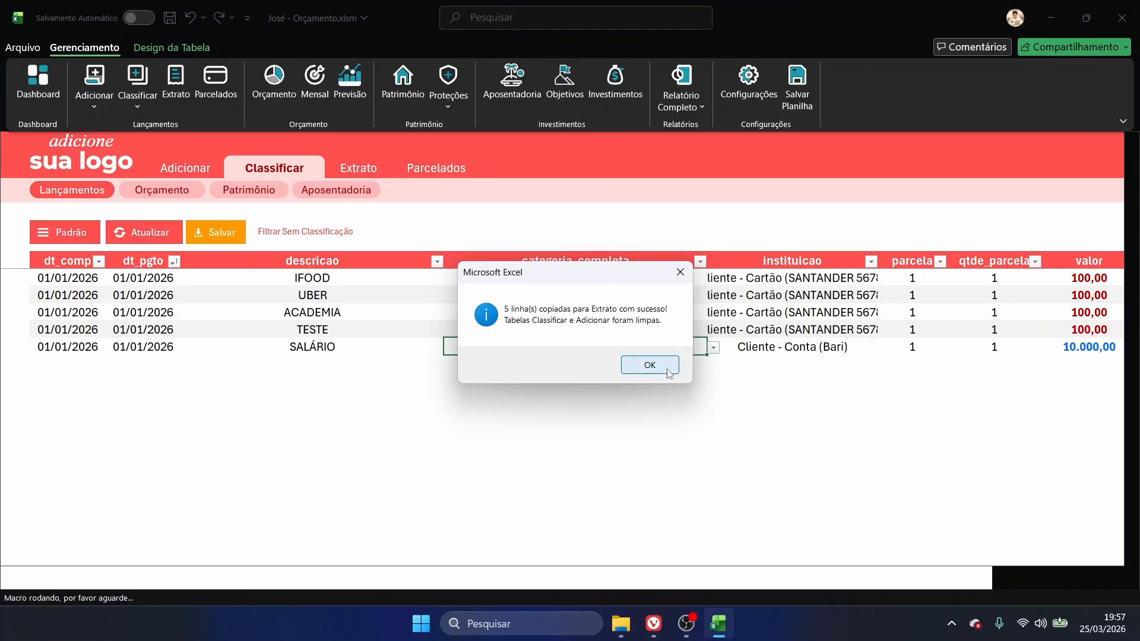
click(668, 365)
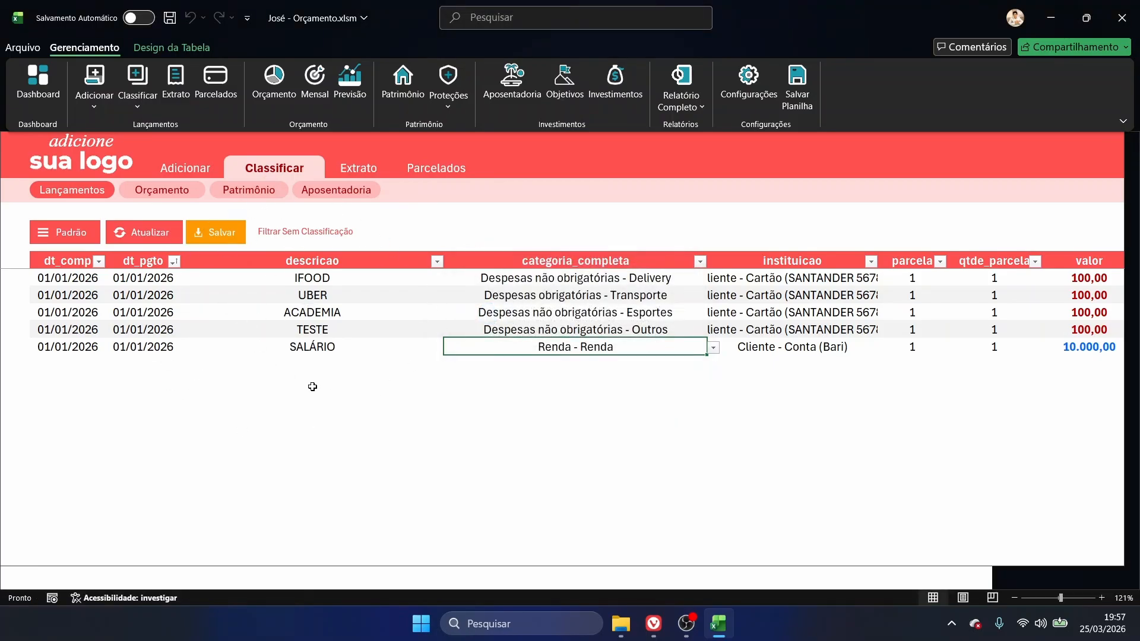
click(364, 172)
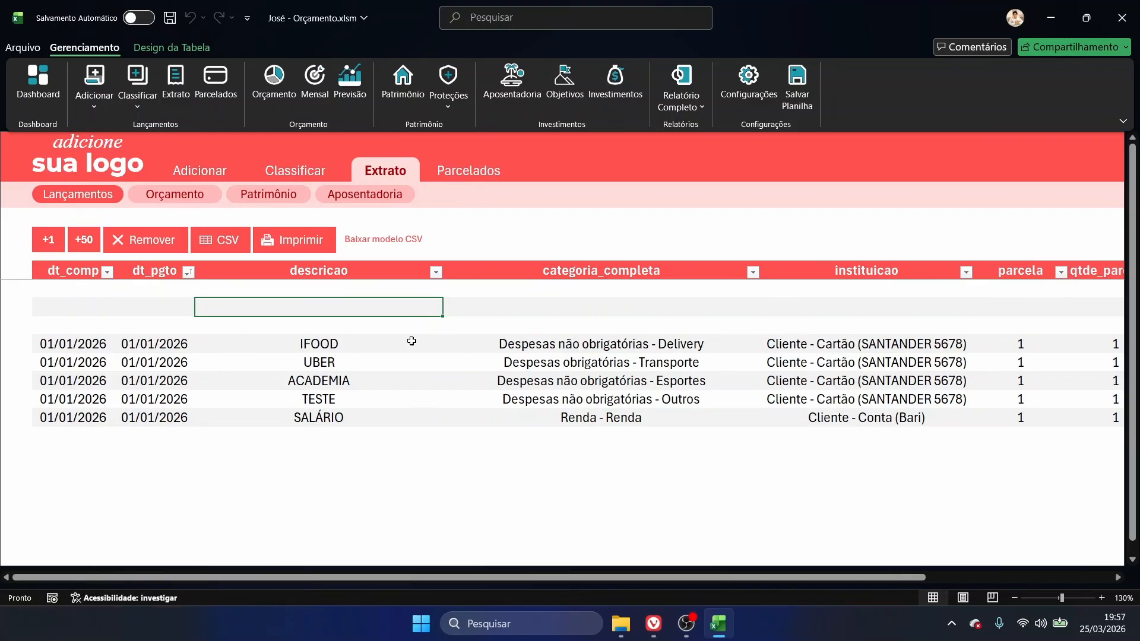
drag(411, 342, 406, 419)
click(376, 290)
- Check the tables on the Classificar and Adicionar sheets after the save and go back to the Extrato
click(276, 169)
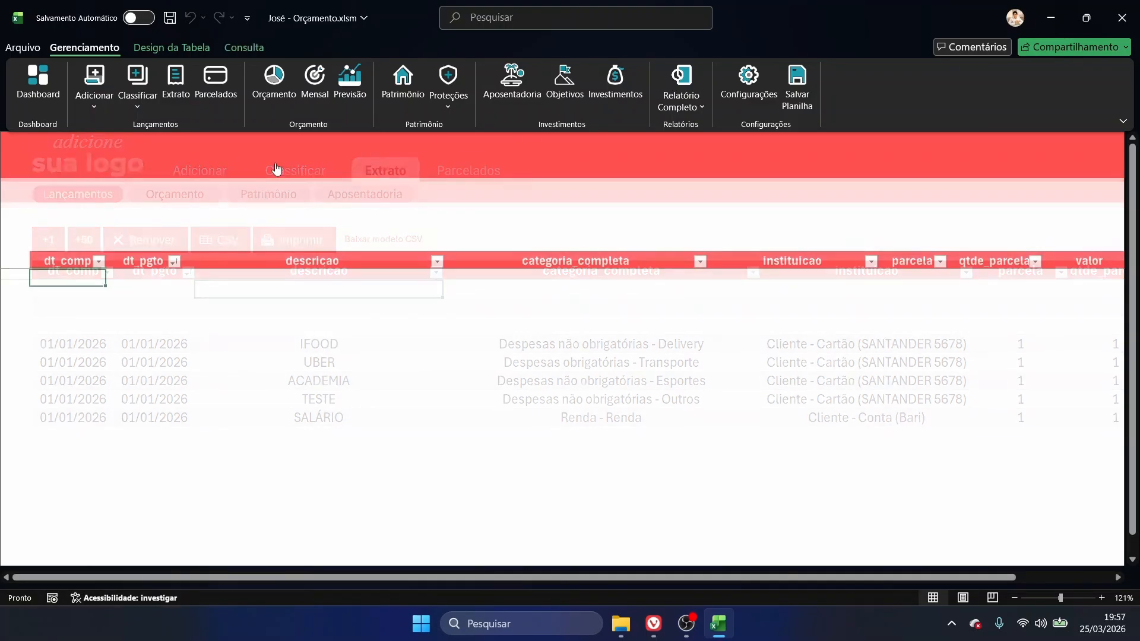
click(189, 167)
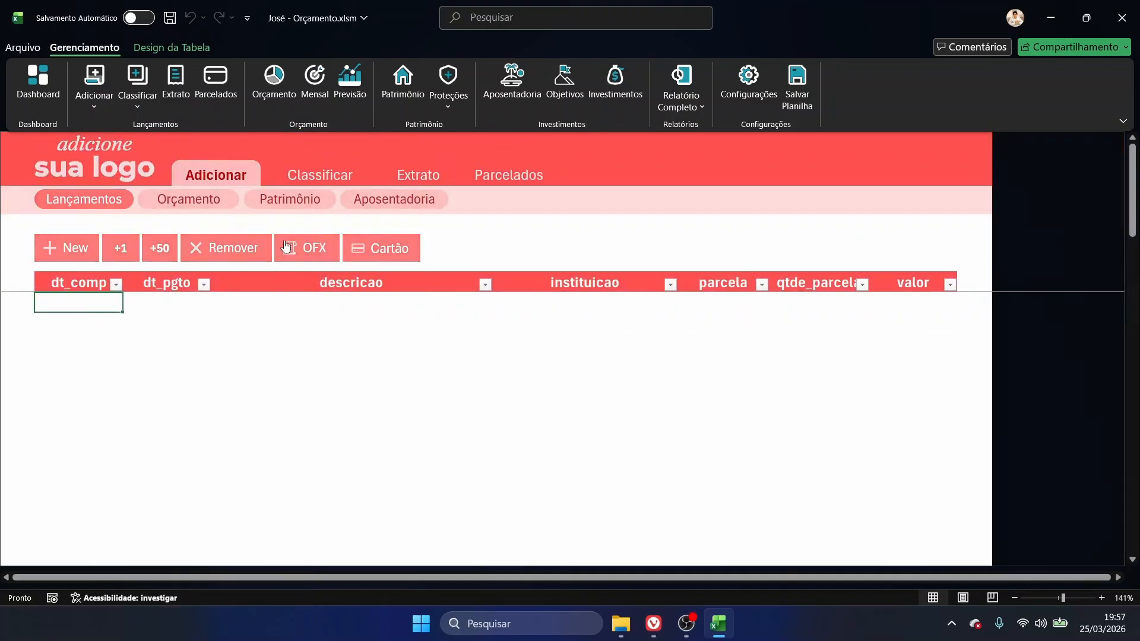
click(412, 173)
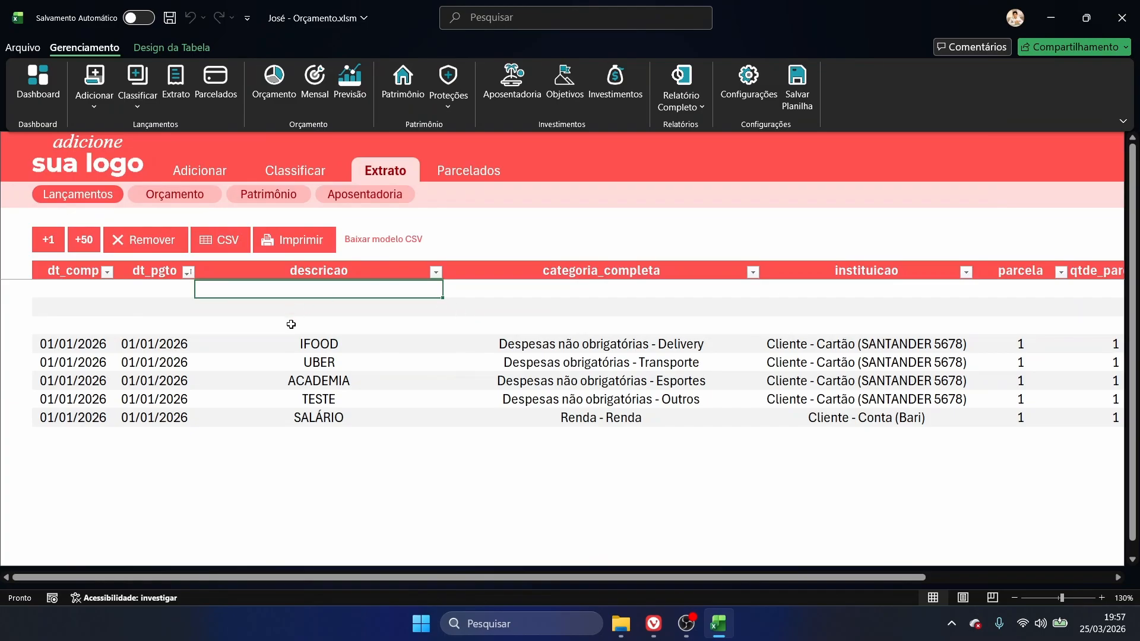
- Remove the three empty rows above the IFOOD entry in the Extrato, confirm the deletion and look over the remaining transactions
drag(291, 324, 312, 283)
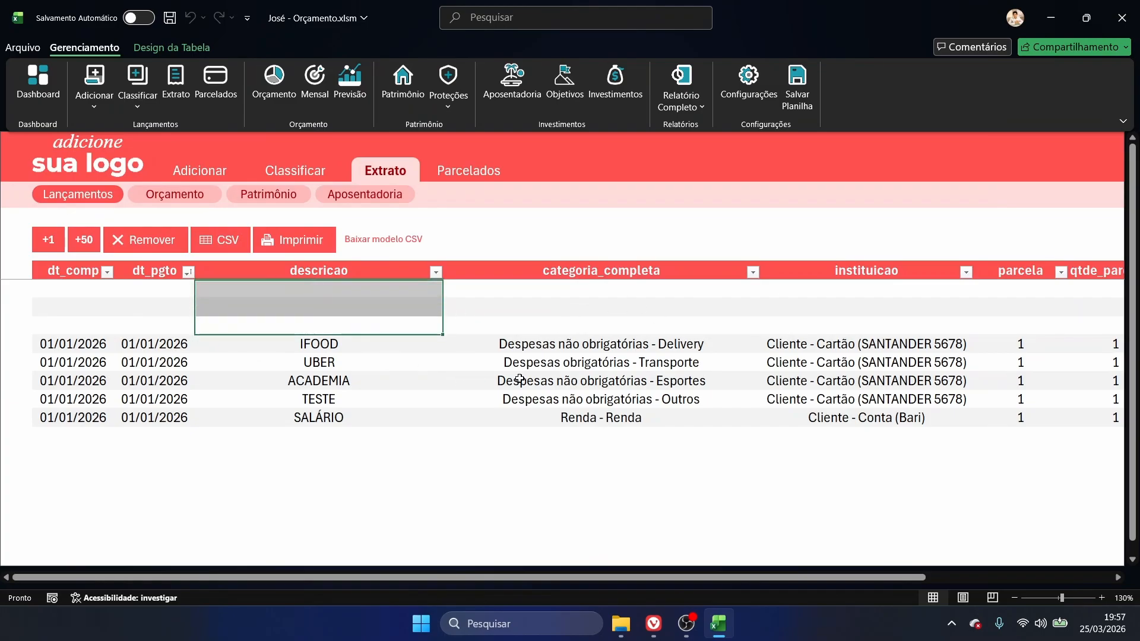
ctrl+scroll(520, 382, down, 1)
click(339, 324)
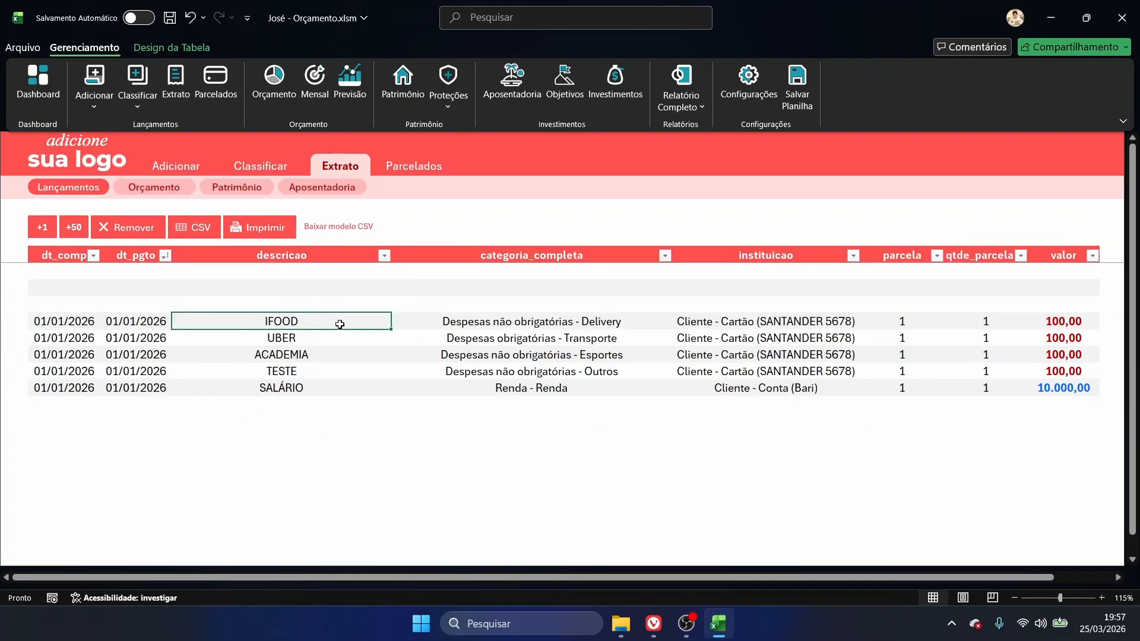
drag(136, 270, 149, 304)
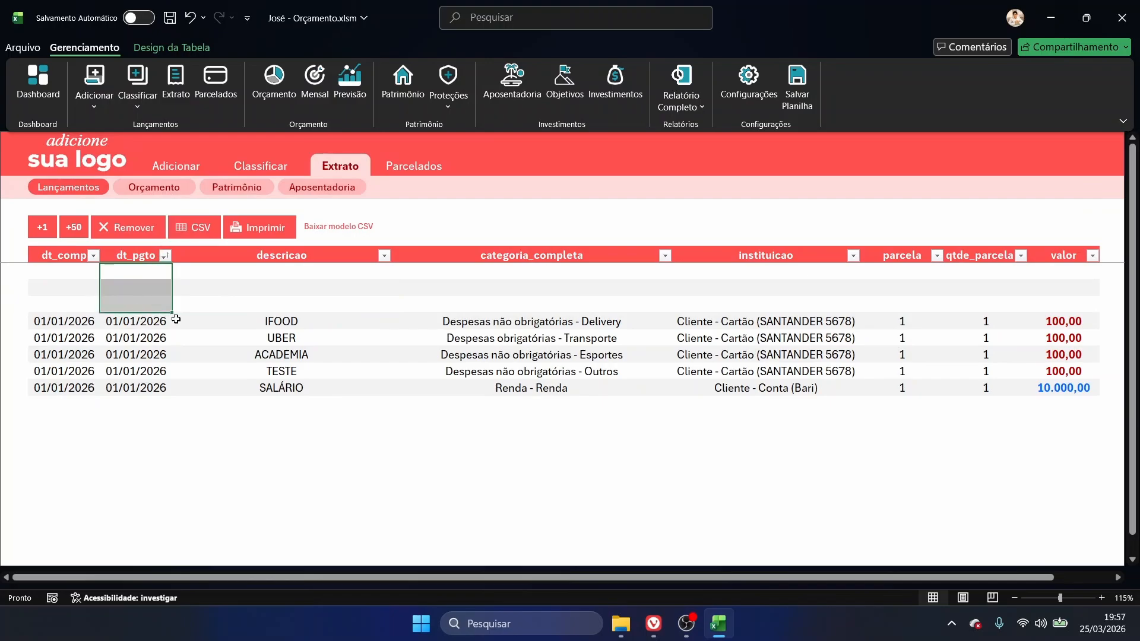
click(133, 227)
click(537, 363)
click(584, 368)
click(282, 304)
click(92, 291)
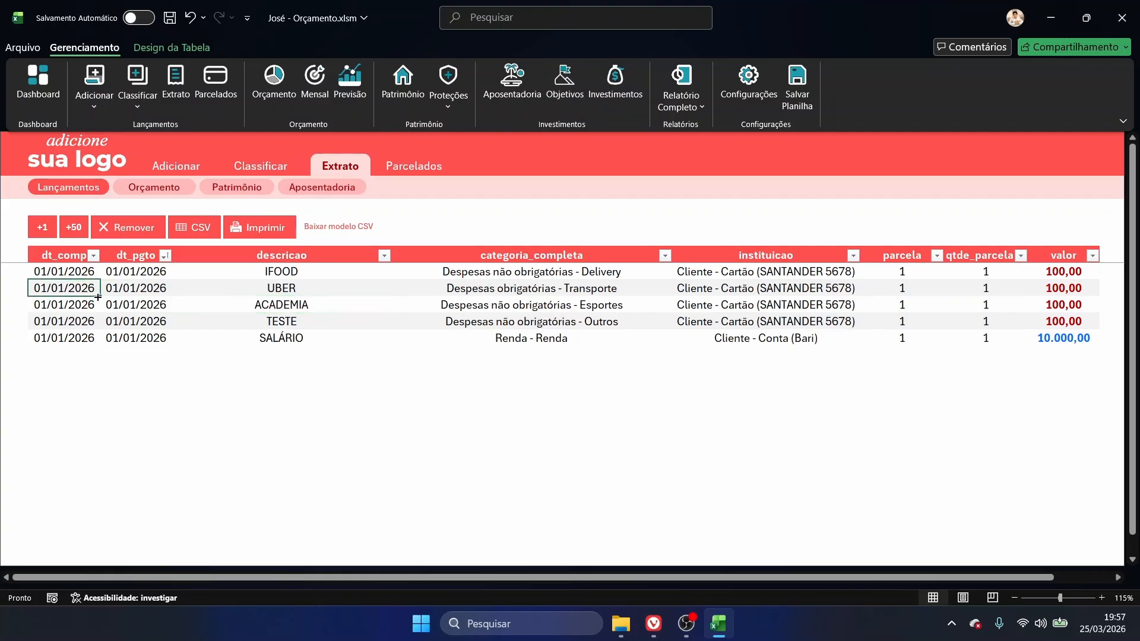
drag(332, 321, 523, 339)
click(1056, 305)
- Add three blank rows below the SALÁRIO entry in the Extrato and point out the cells available for manual entry
click(43, 227)
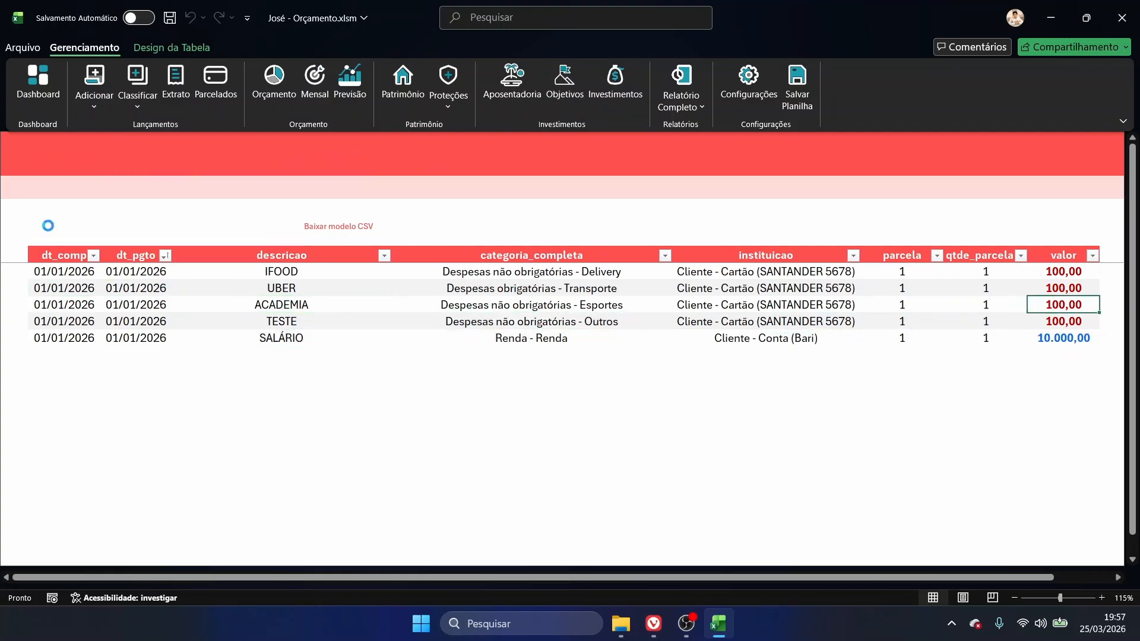
click(42, 226)
click(90, 356)
click(77, 335)
click(74, 352)
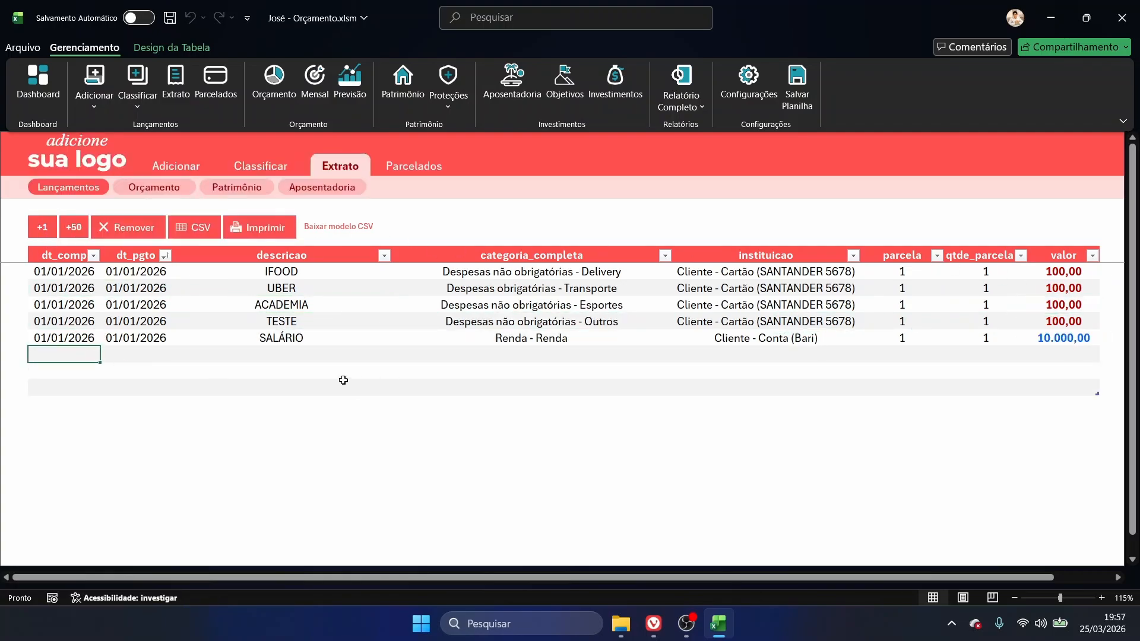
click(342, 378)
drag(332, 358, 450, 354)
click(641, 376)
click(900, 367)
click(1061, 356)
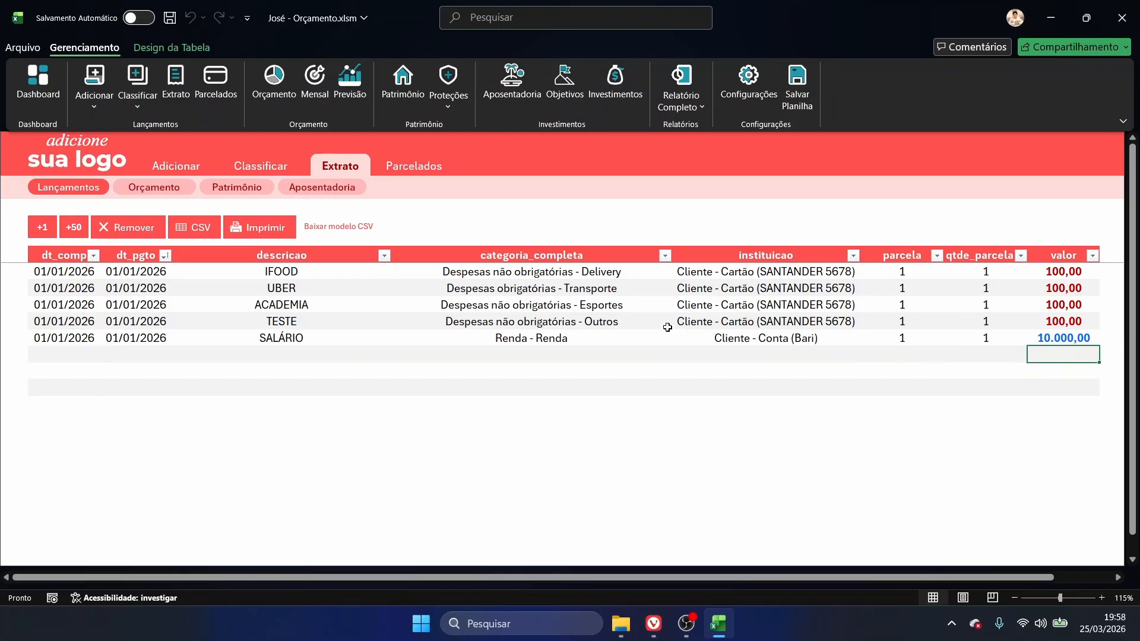
click(582, 351)
- Remove the three blank rows below the SALÁRIO entry in the Extrato and confirm the deletion
drag(122, 351, 150, 396)
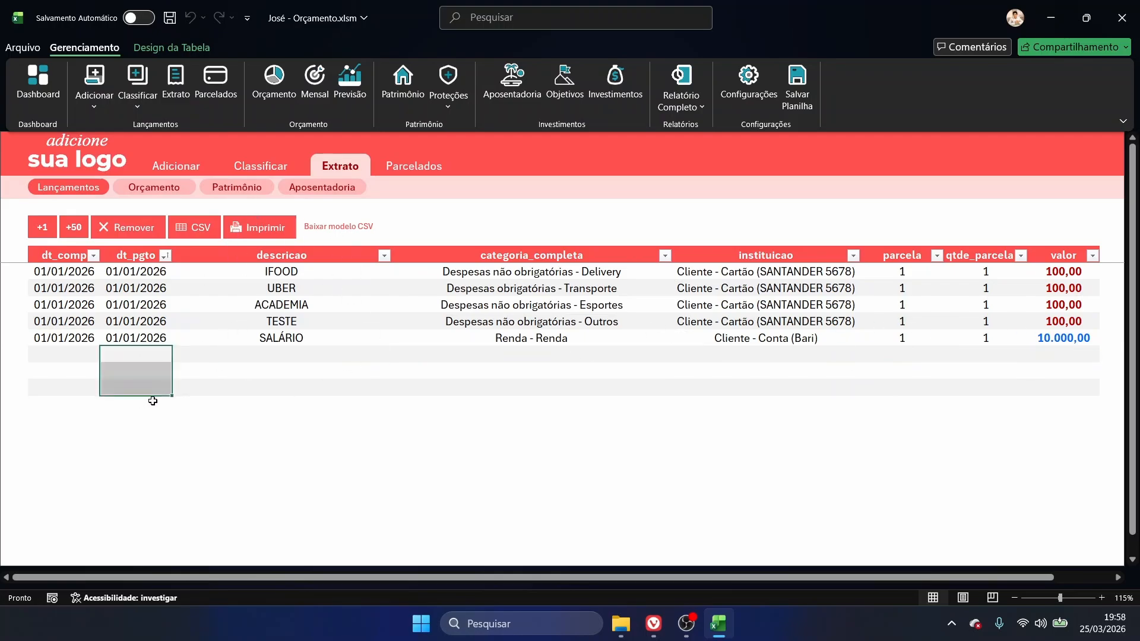
click(383, 305)
drag(126, 355, 142, 389)
click(123, 236)
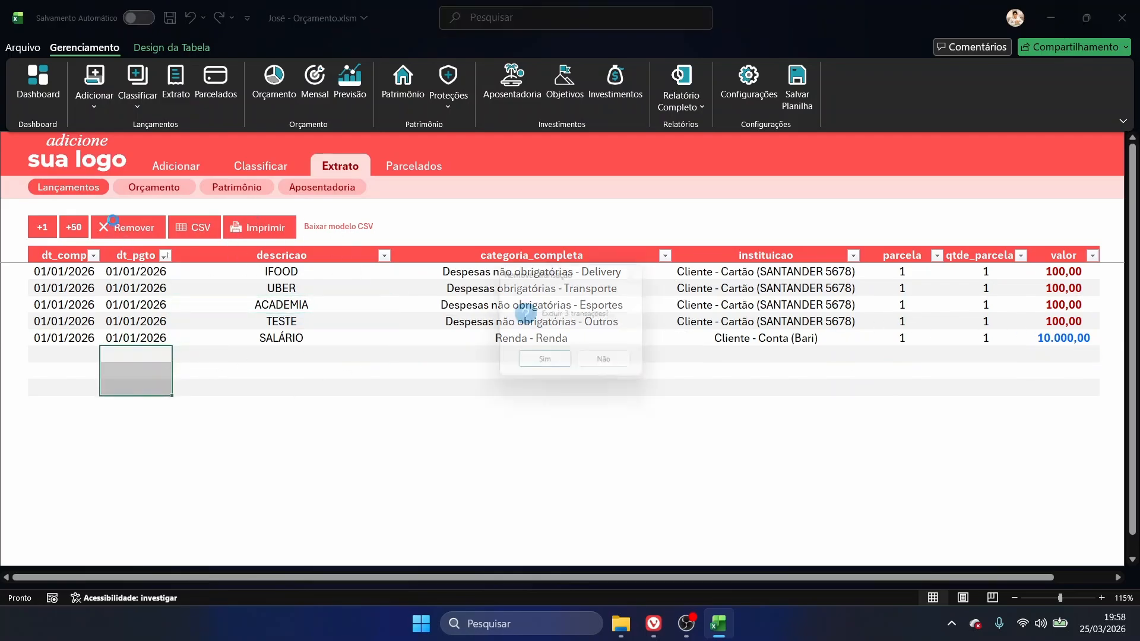
click(530, 362)
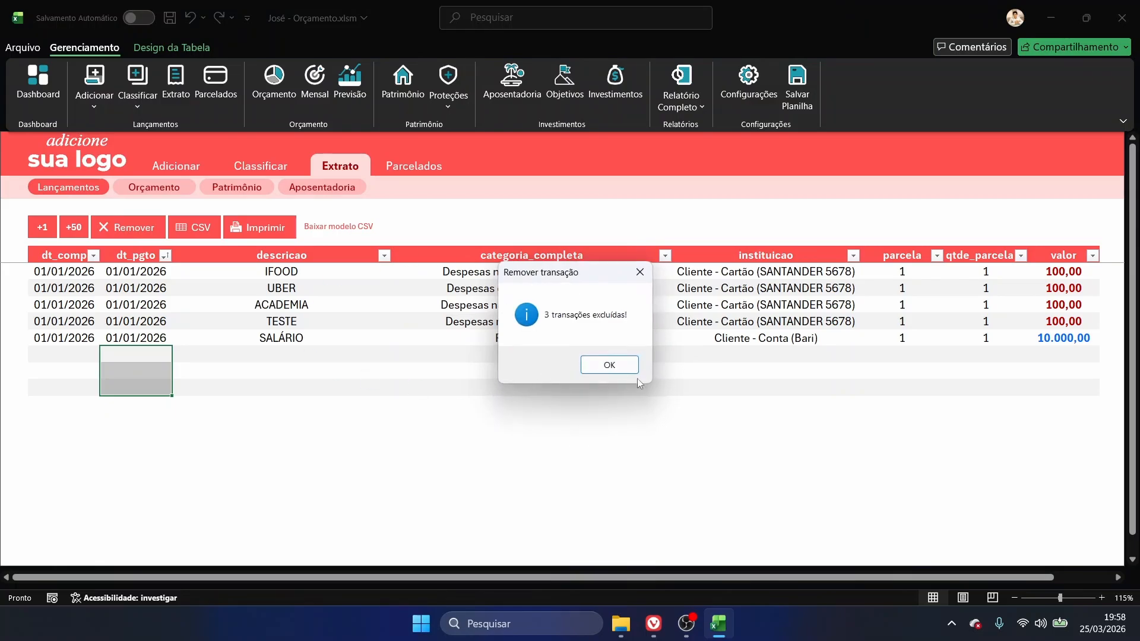
click(606, 365)
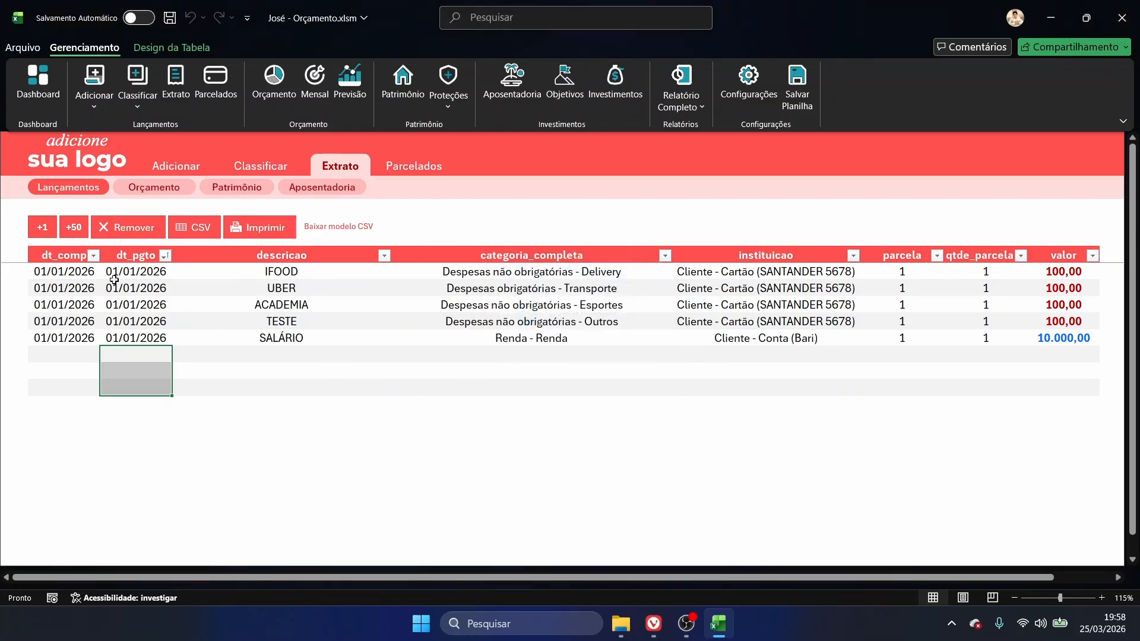
- Examine the date sorting and filtering options of the dt_pgto column without applying a filter
click(165, 256)
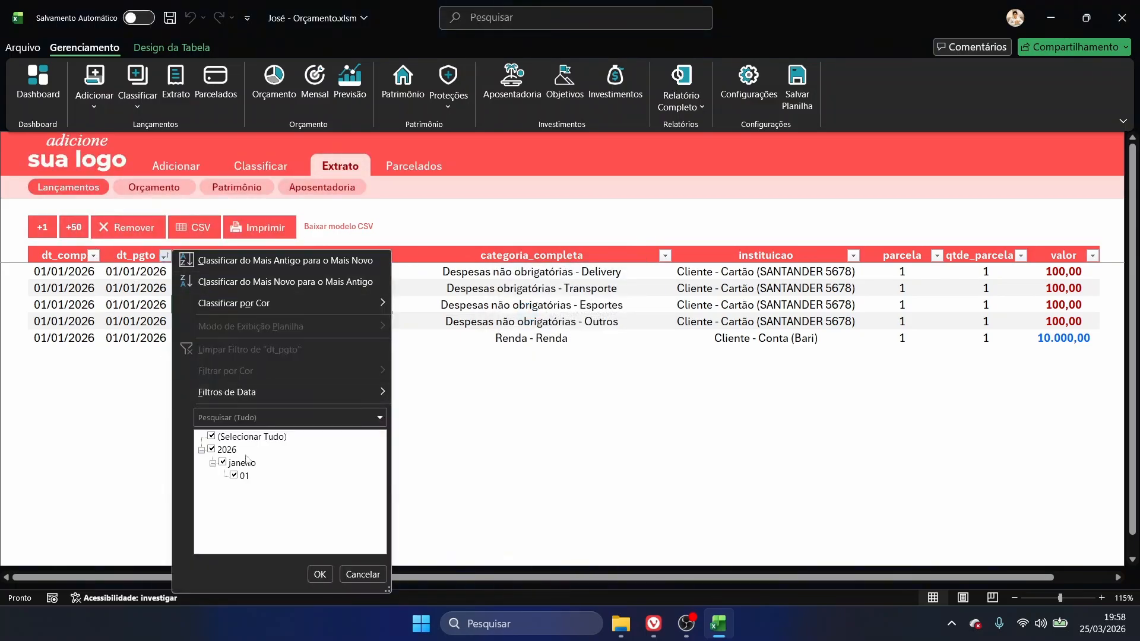
key(Escape)
key(Right)
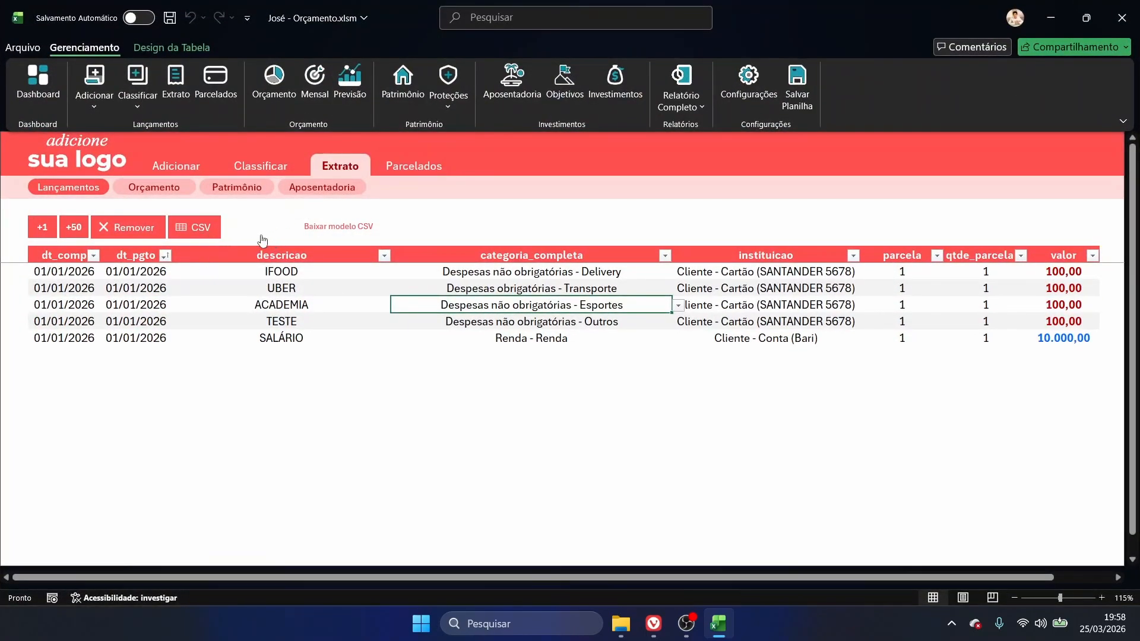
- Switch to File Explorer and open the exported Extrato PDF from the Gestão Financeira 360 folder in Downloads
ctrl+scroll(301, 244, up, 1)
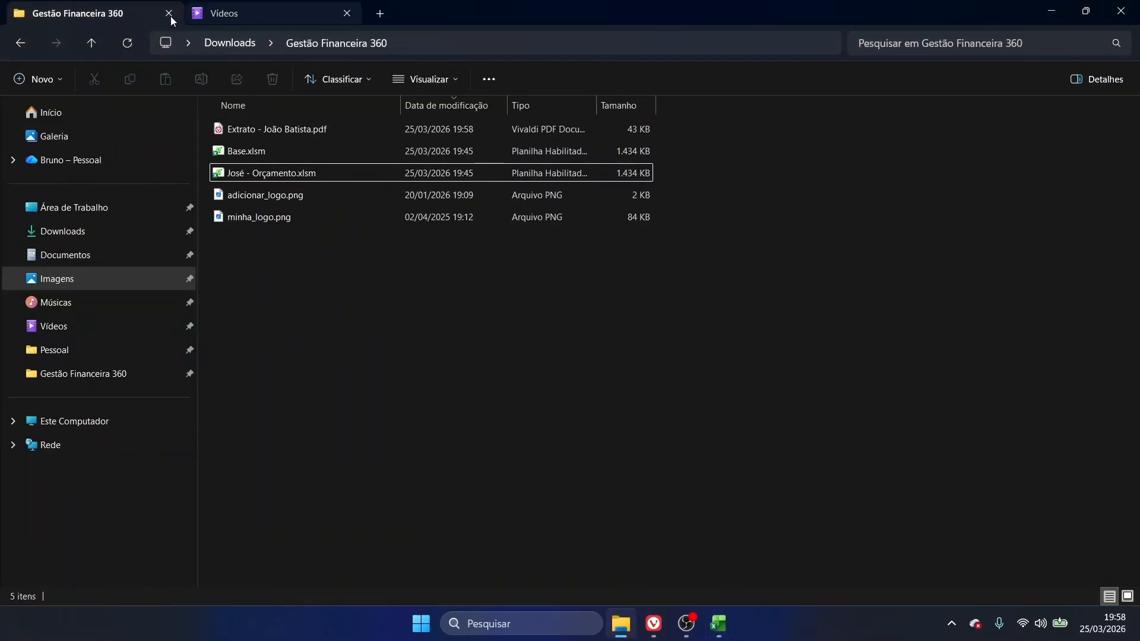
click(105, 231)
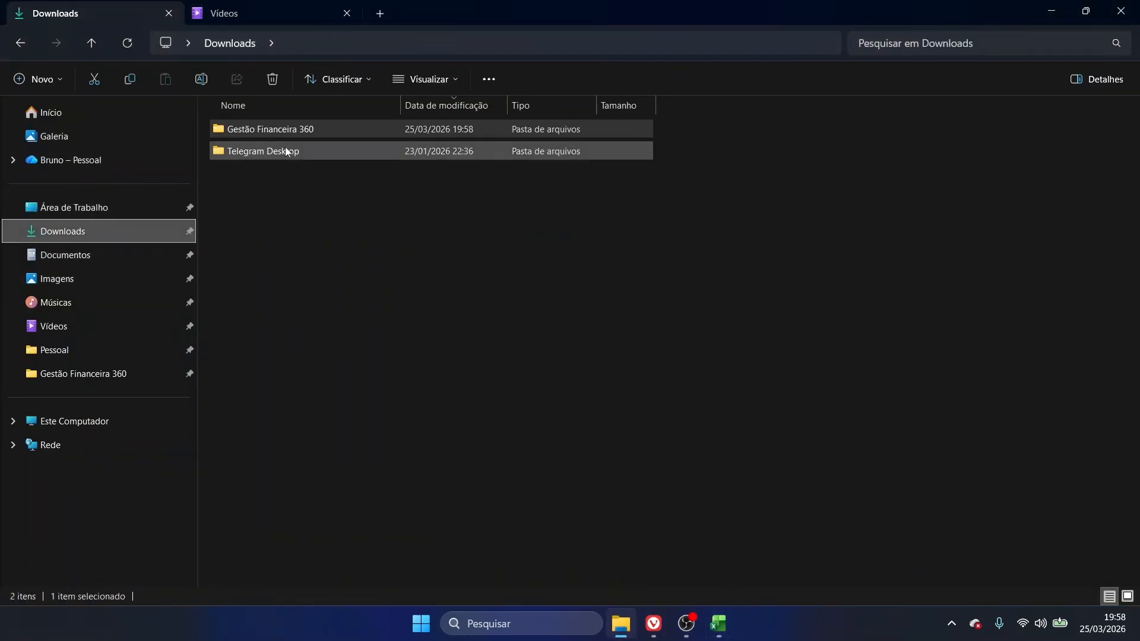
double_click(297, 130)
drag(311, 272, 409, 122)
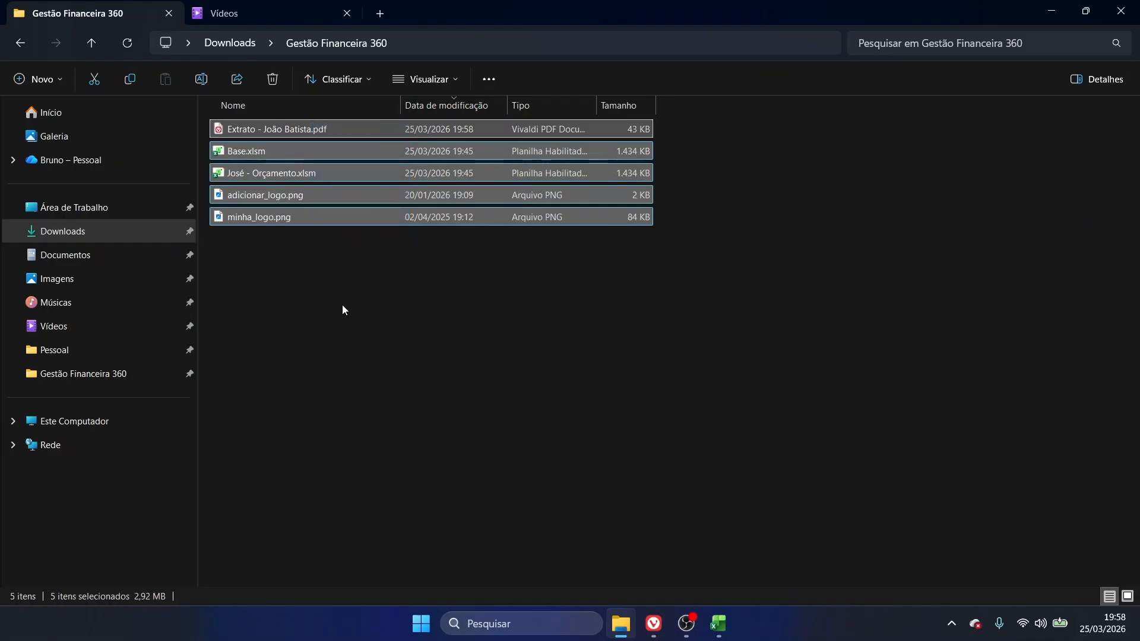
double_click(328, 129)
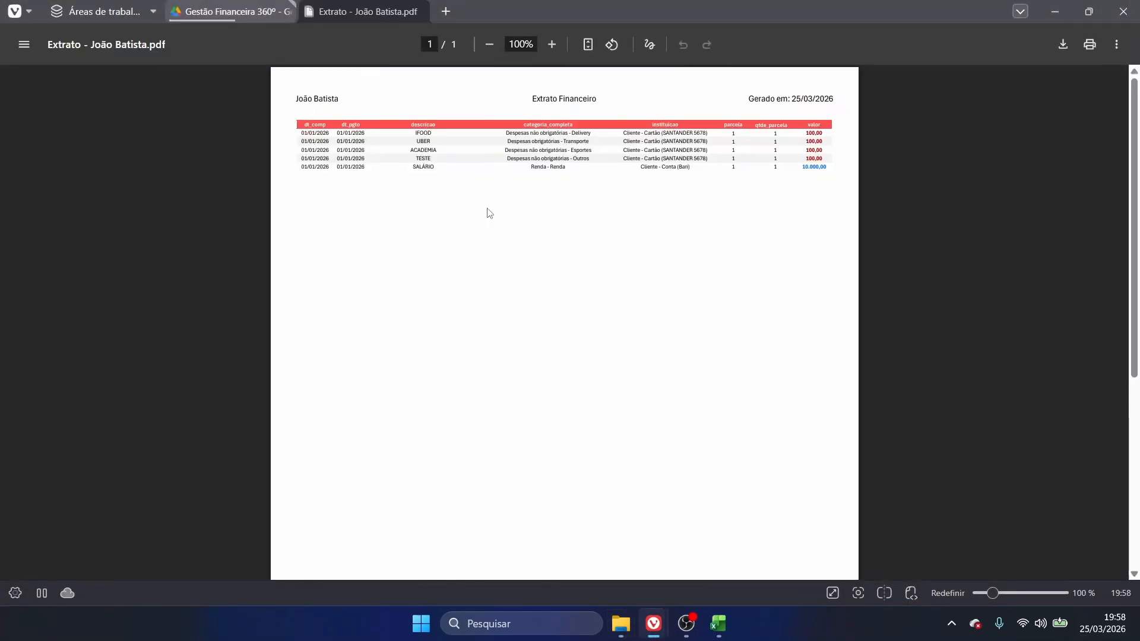
- Enlarge the Extrato PDF and examine its transaction rows from IFOOD to SALÁRIO
scroll(532, 188, up, 5)
scroll(718, 179, down, 2)
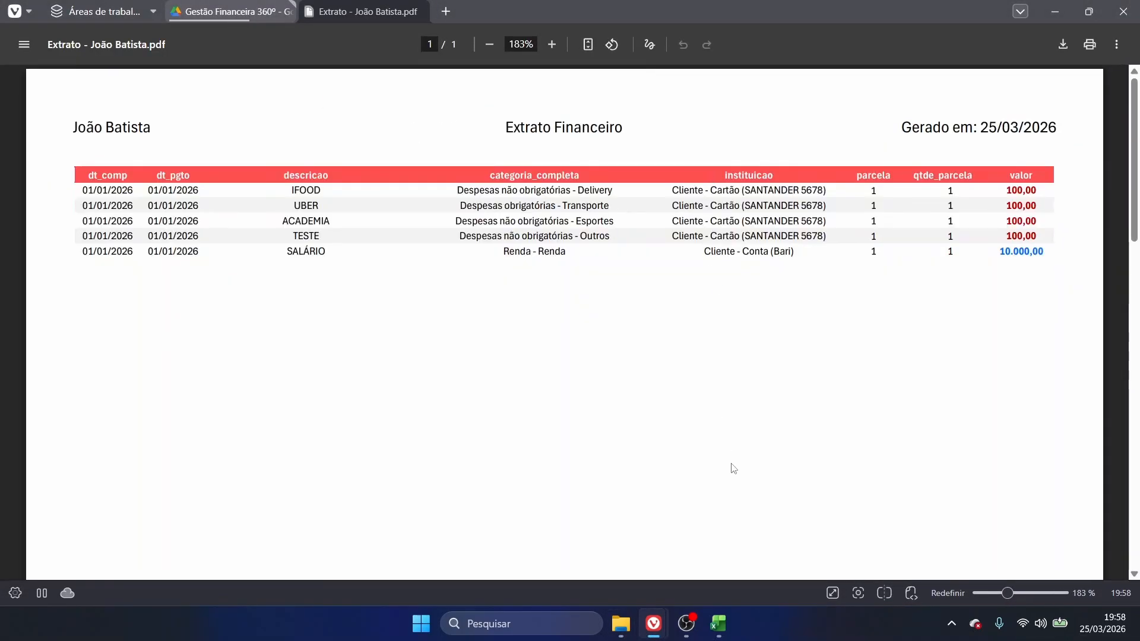
drag(154, 213, 491, 255)
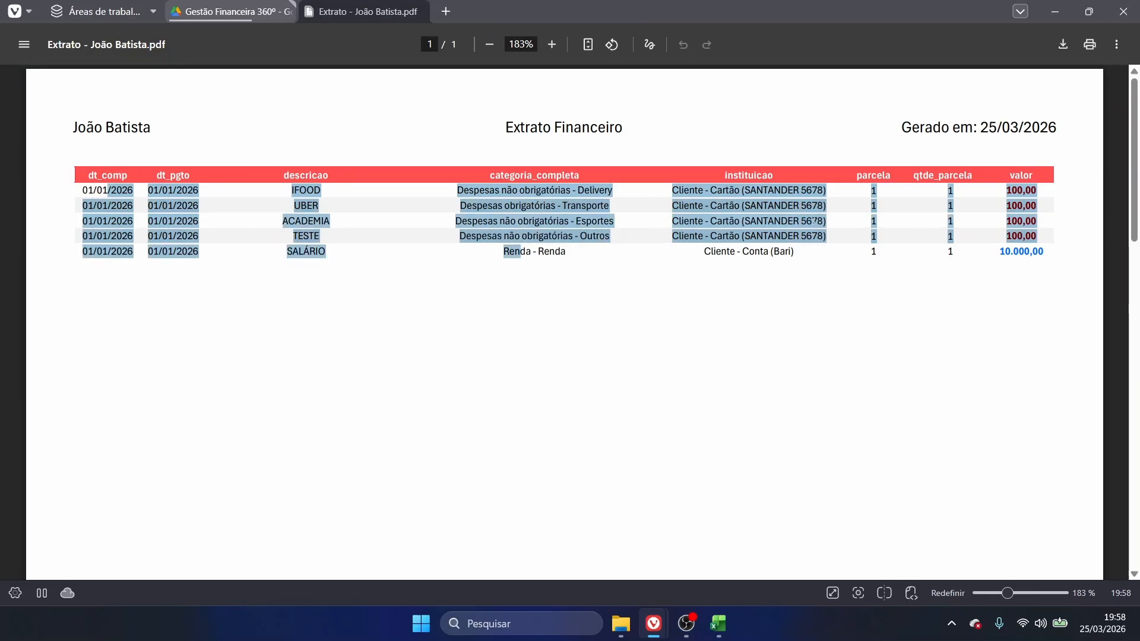
- Check the Extrato PDF down to its page footer, close it and return to the Extrato sheet of the budget workbook
click(491, 255)
scroll(600, 168, down, 10)
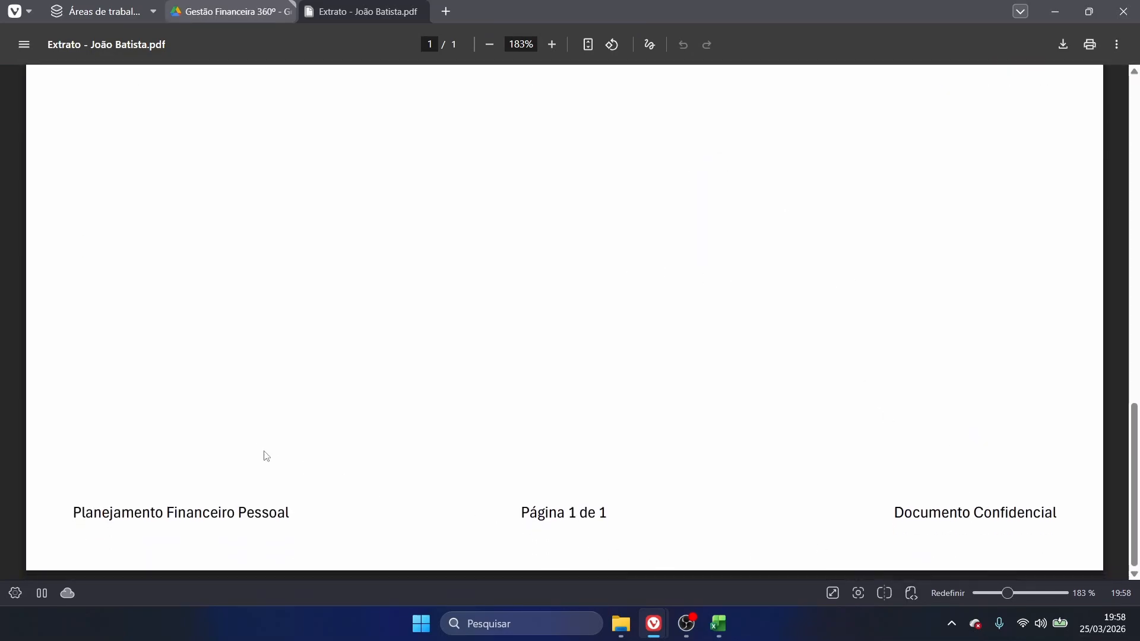
scroll(512, 492, up, 8)
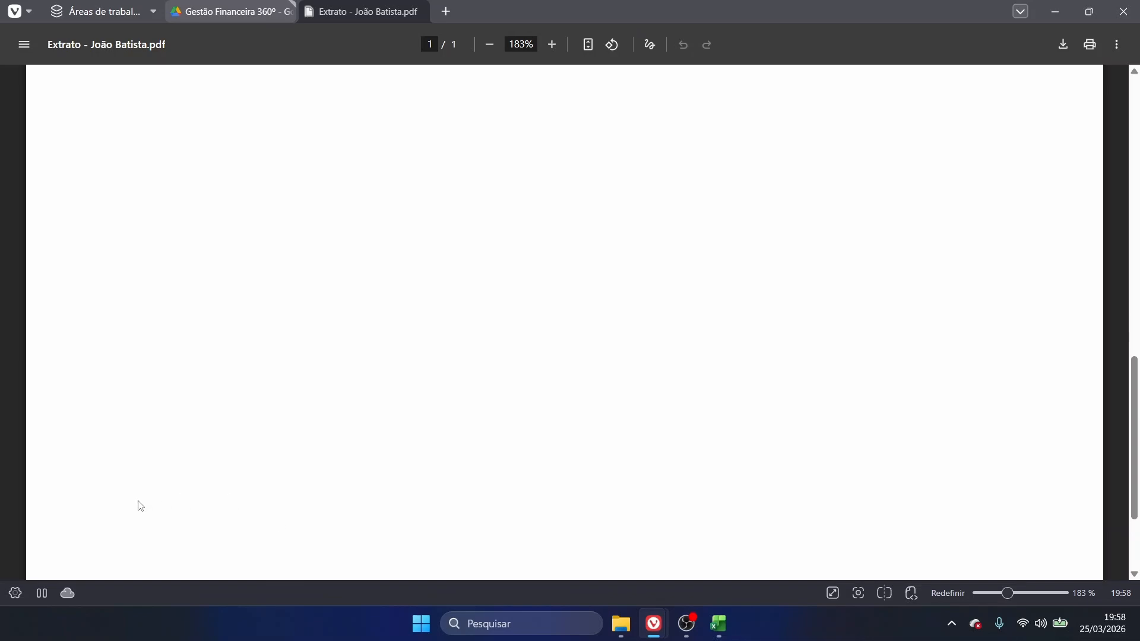
scroll(574, 329, up, 3)
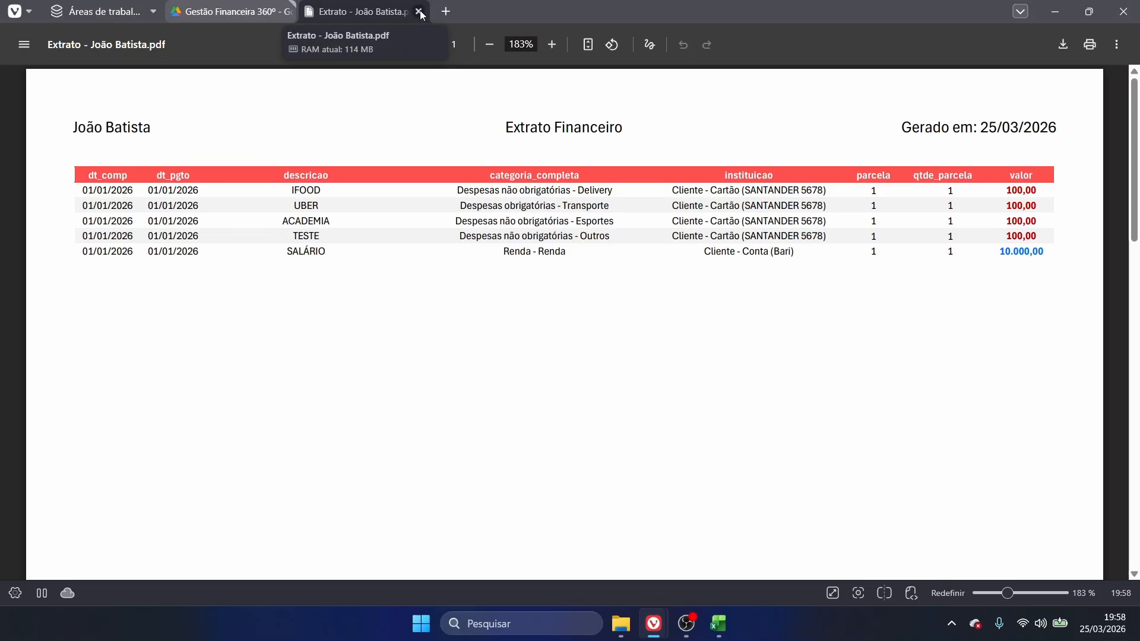
click(419, 12)
key(alt+Tab)
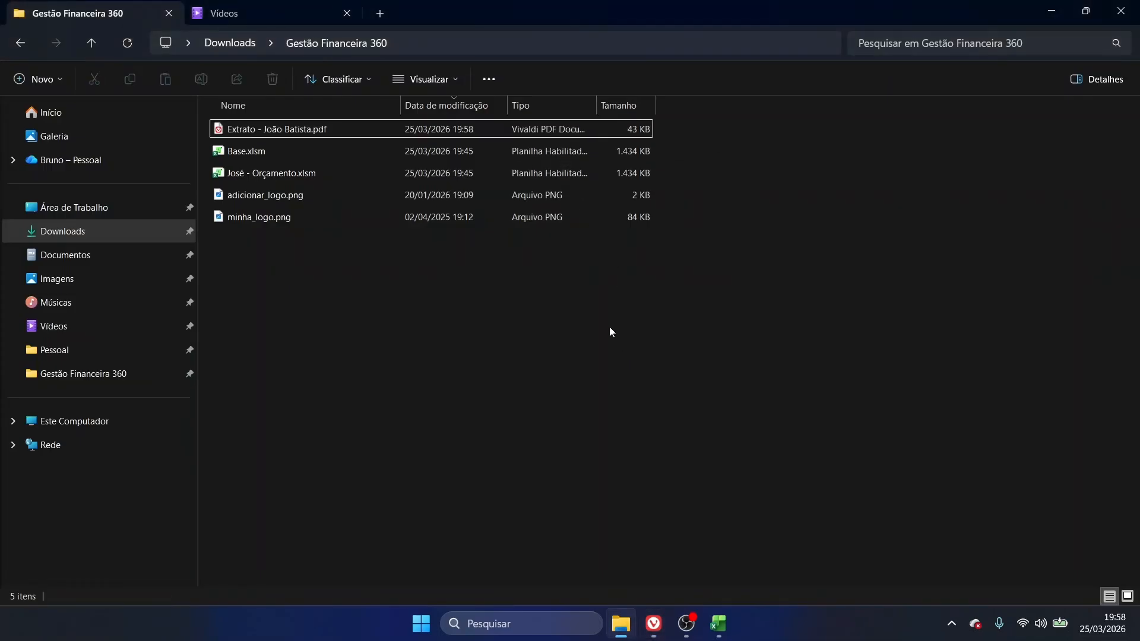
click(719, 625)
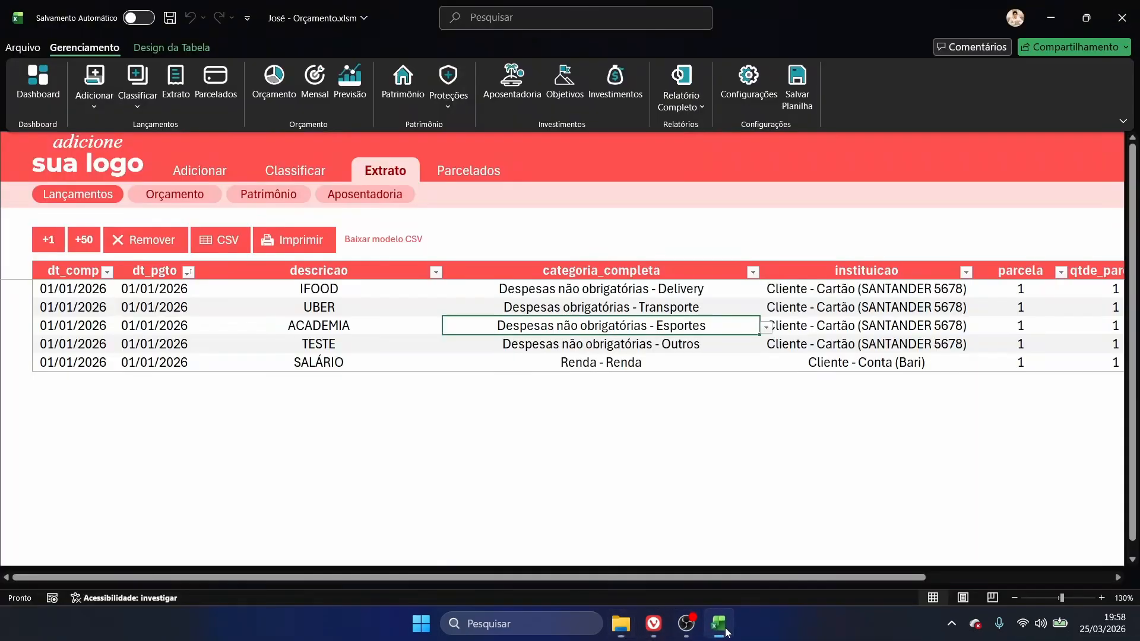
click(362, 359)
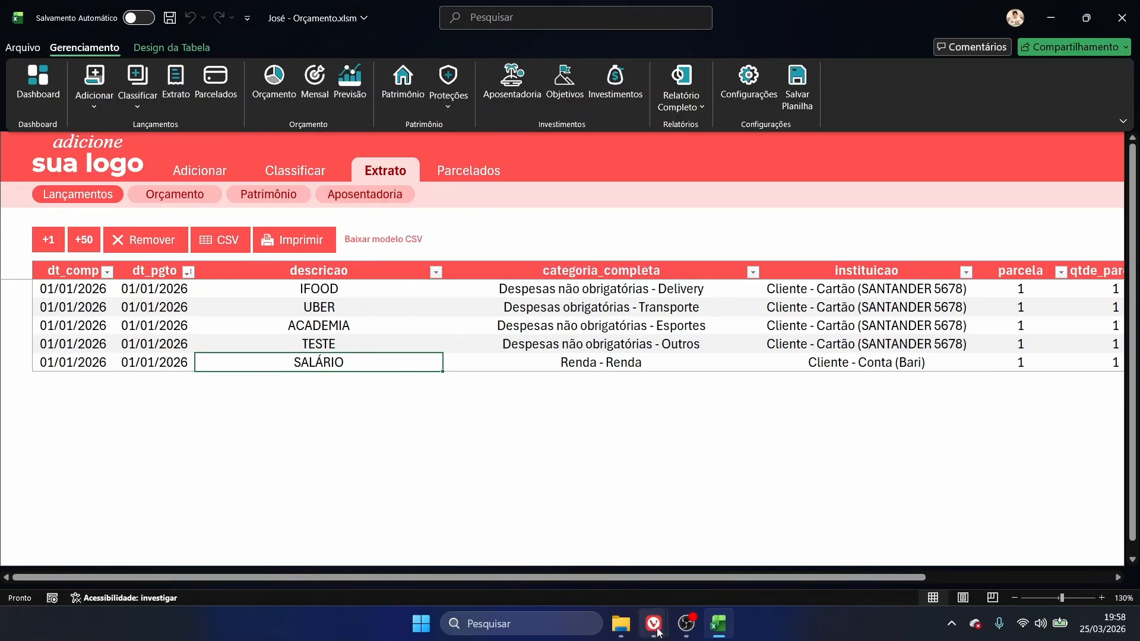
- Locate Modelo CSV - Extrato.csv in the Gestão Financeira 360º Drive folder and download it through the Extrato sheet's CSV template link
mouse_move(653, 623)
click(731, 532)
click(233, 215)
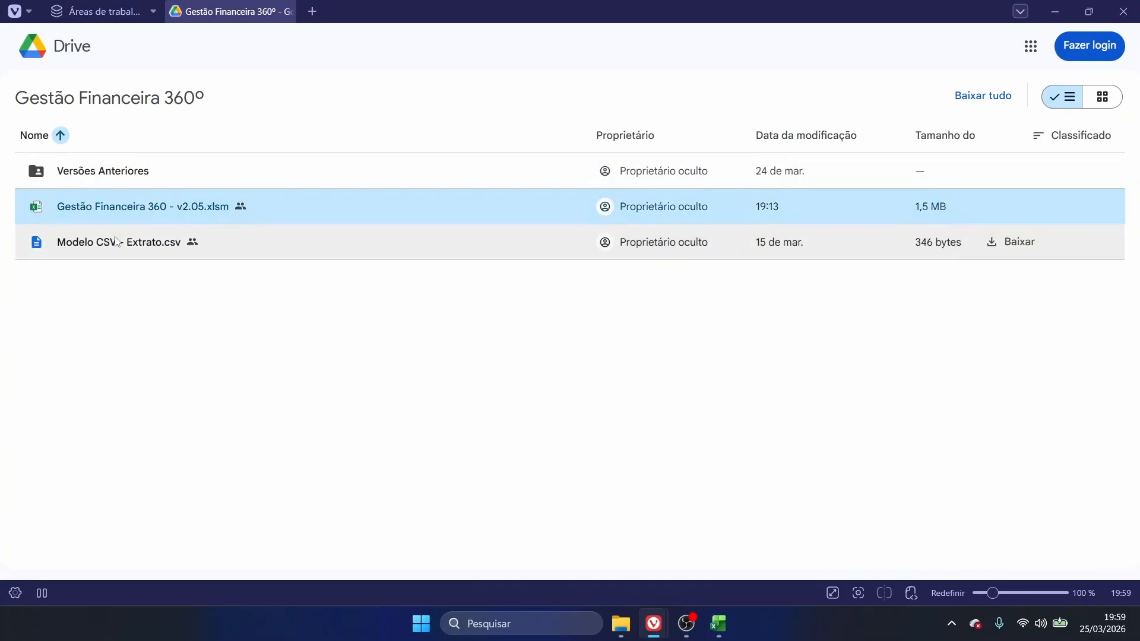
click(234, 231)
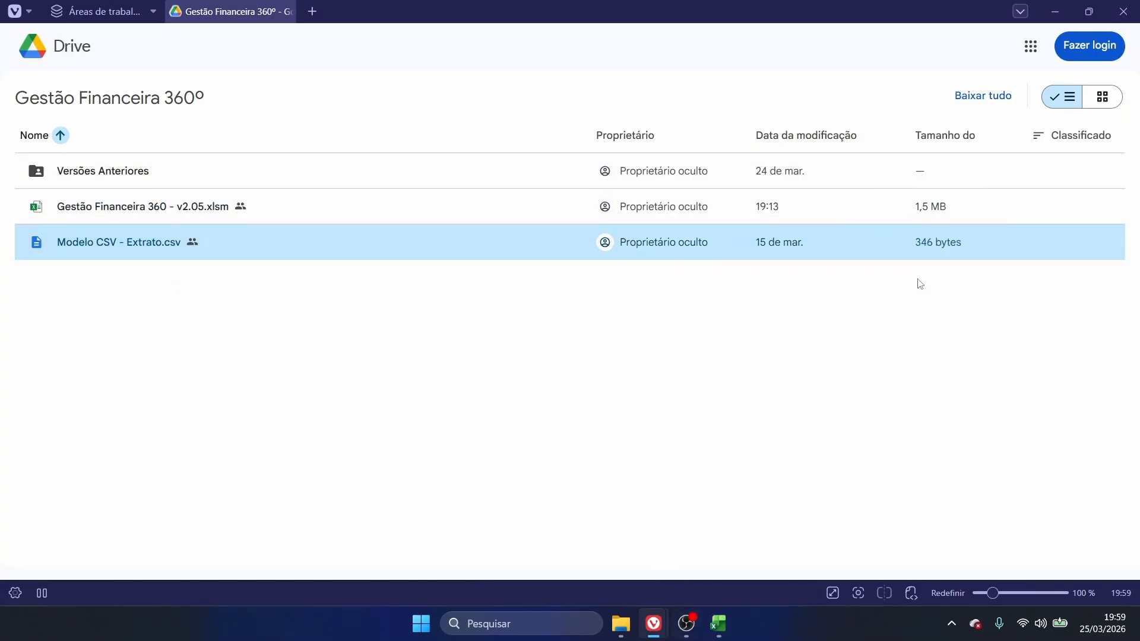
key(alt+Tab)
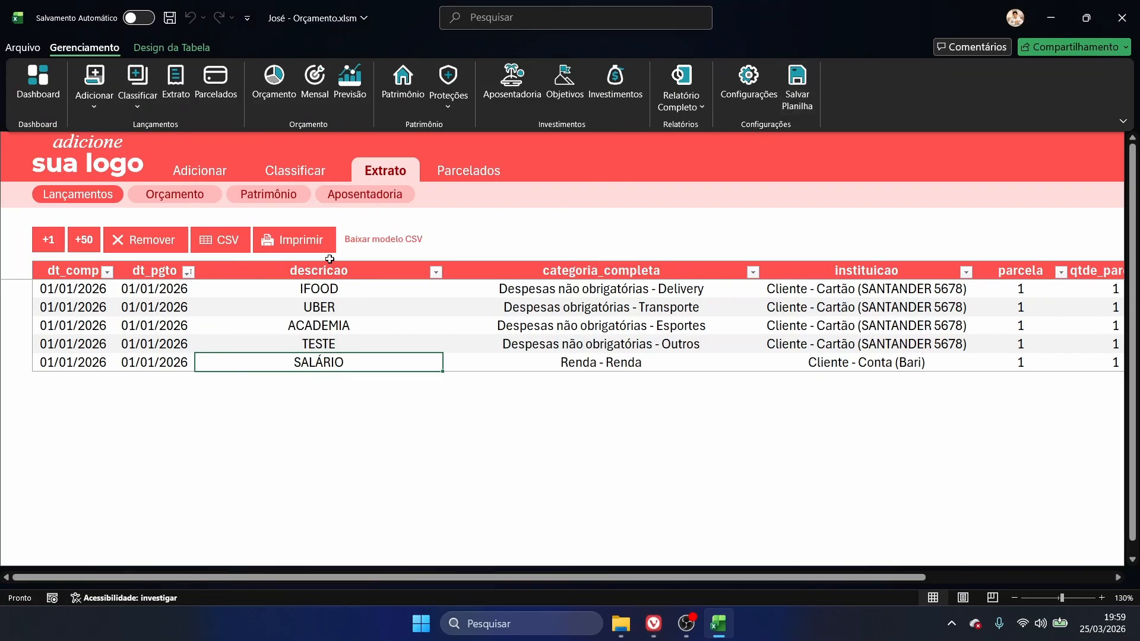
click(371, 240)
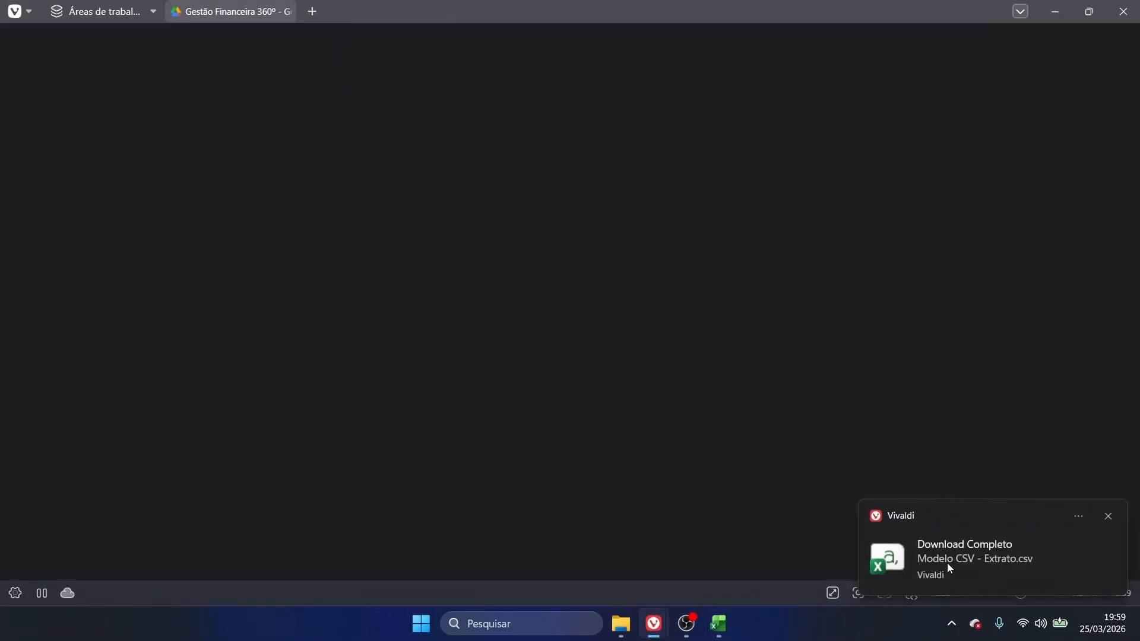
click(1054, 12)
- Move Modelo CSV - Extrato.csv from Downloads into the Gestão Financeira 360 folder in File Explorer and open that folder
click(621, 623)
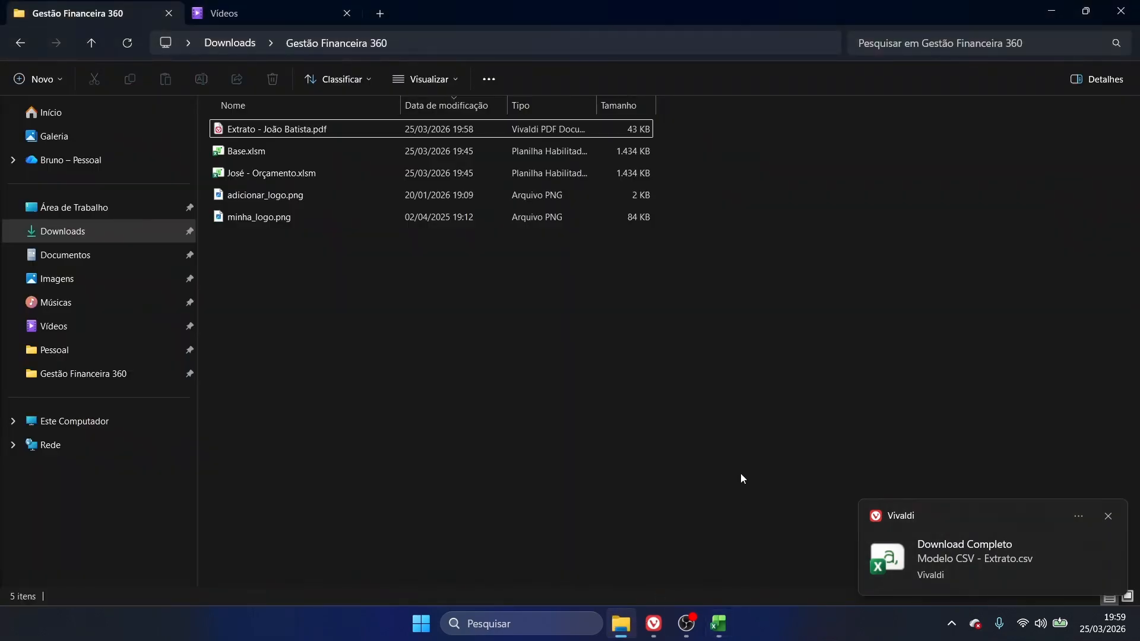
key(F5)
key(alt+Left)
click(264, 129)
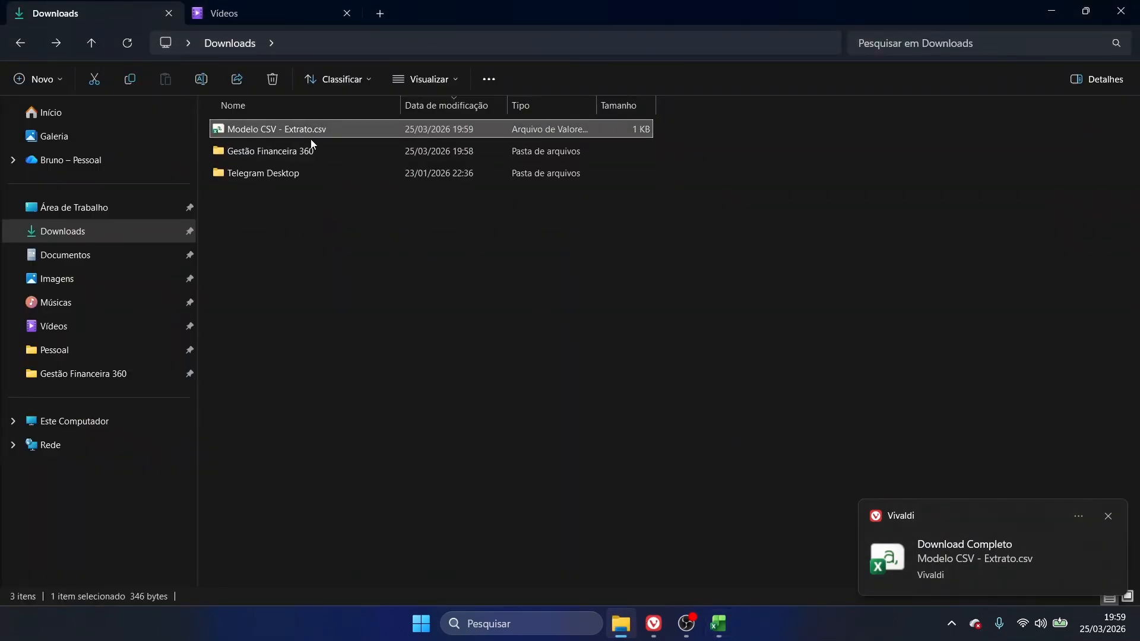
drag(311, 139, 316, 156)
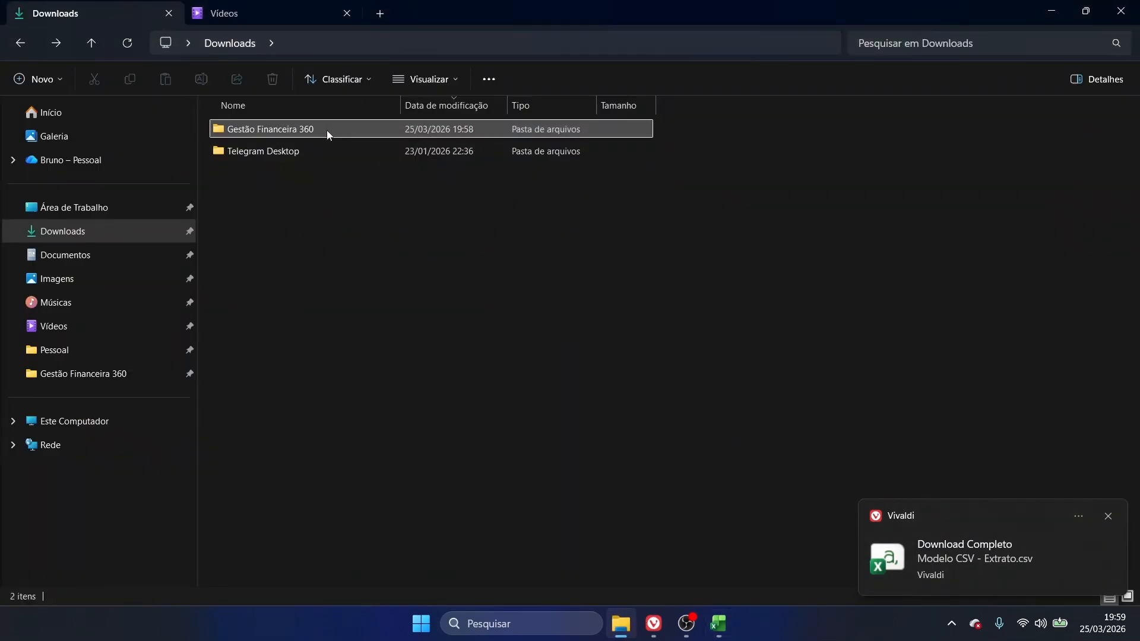
double_click(327, 135)
drag(255, 328, 463, 177)
- Open Modelo CSV - Extrato.csv in Excel and fit all column widths to their contents
click(418, 131)
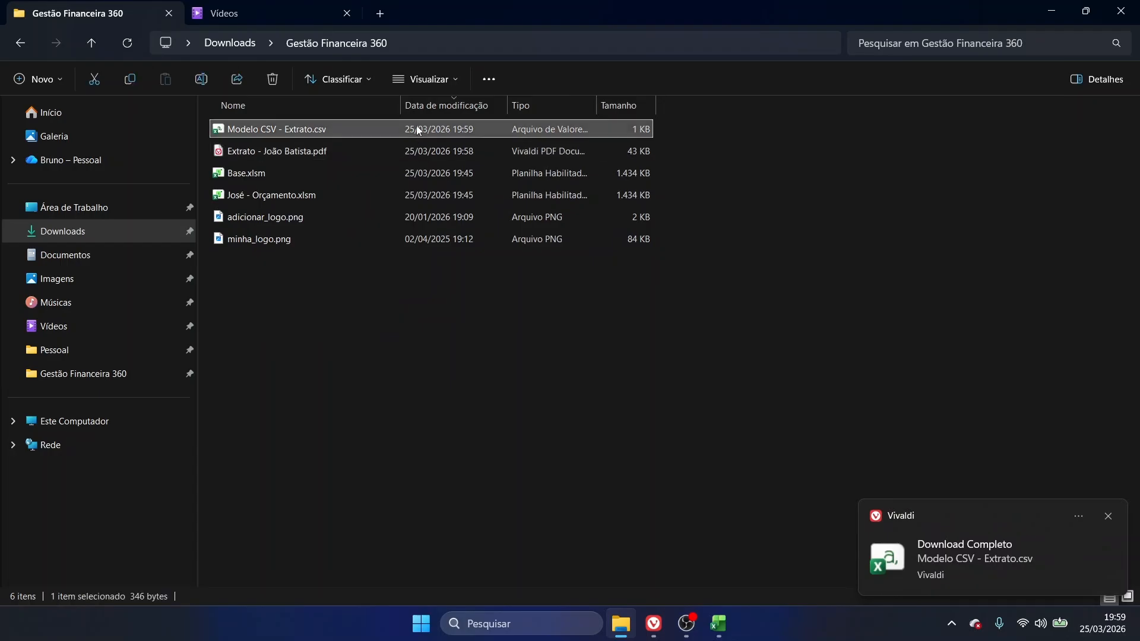
double_click(419, 131)
click(12, 138)
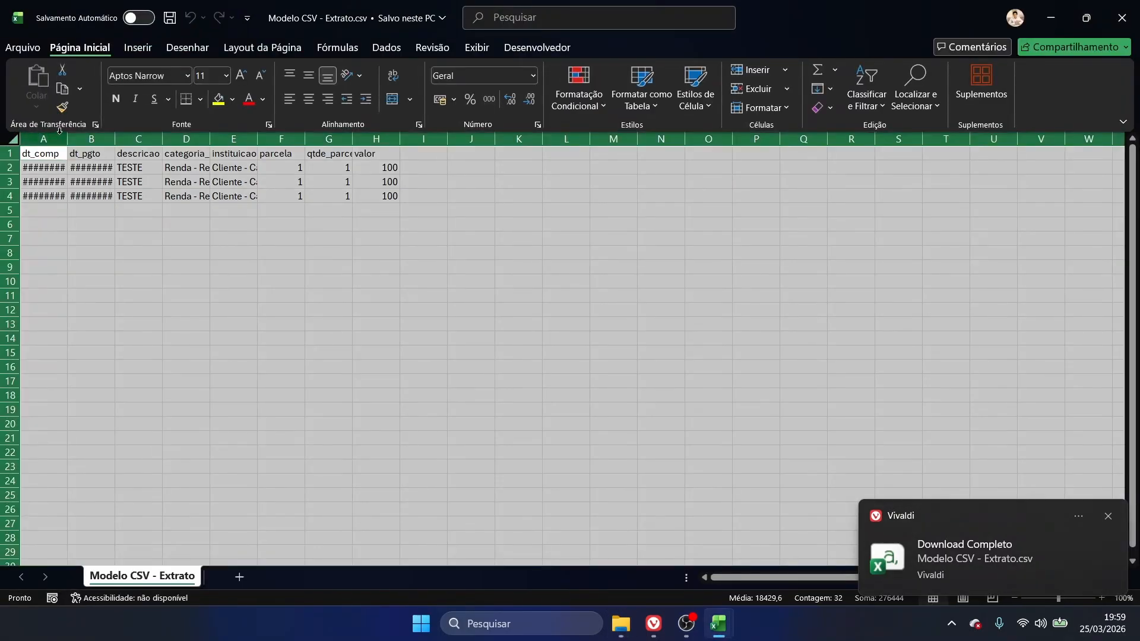
double_click(67, 138)
- Examine the CSV template's columns from dt_comp to valor, its sample rows and the empty rows for new entries
drag(47, 196, 535, 201)
drag(458, 237, 448, 466)
click(167, 313)
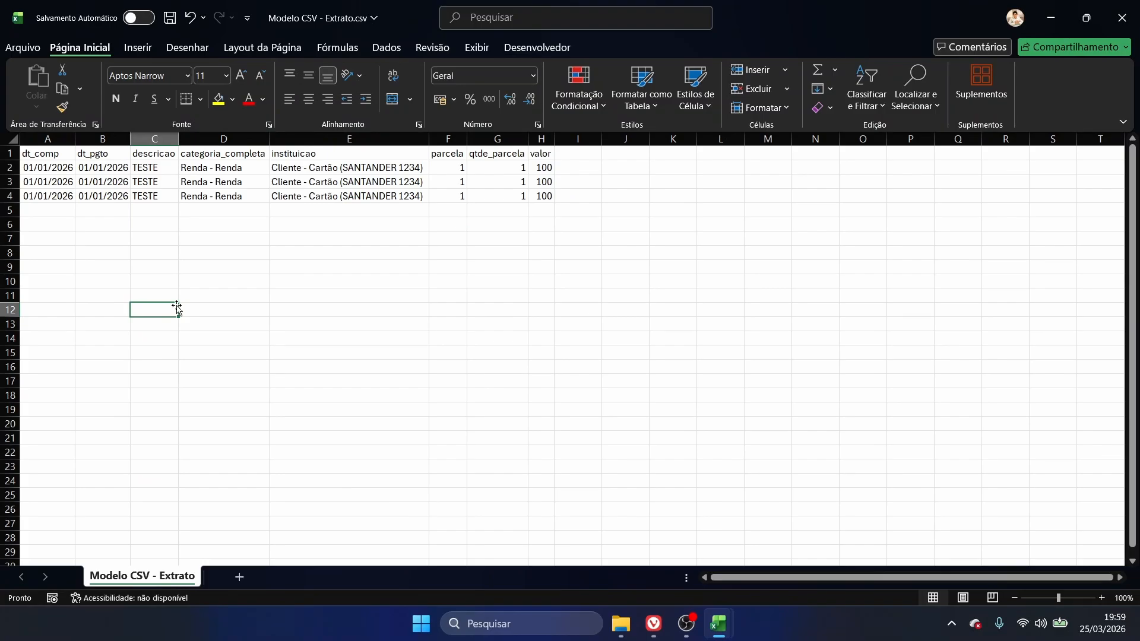
click(376, 209)
drag(25, 183, 51, 371)
click(182, 278)
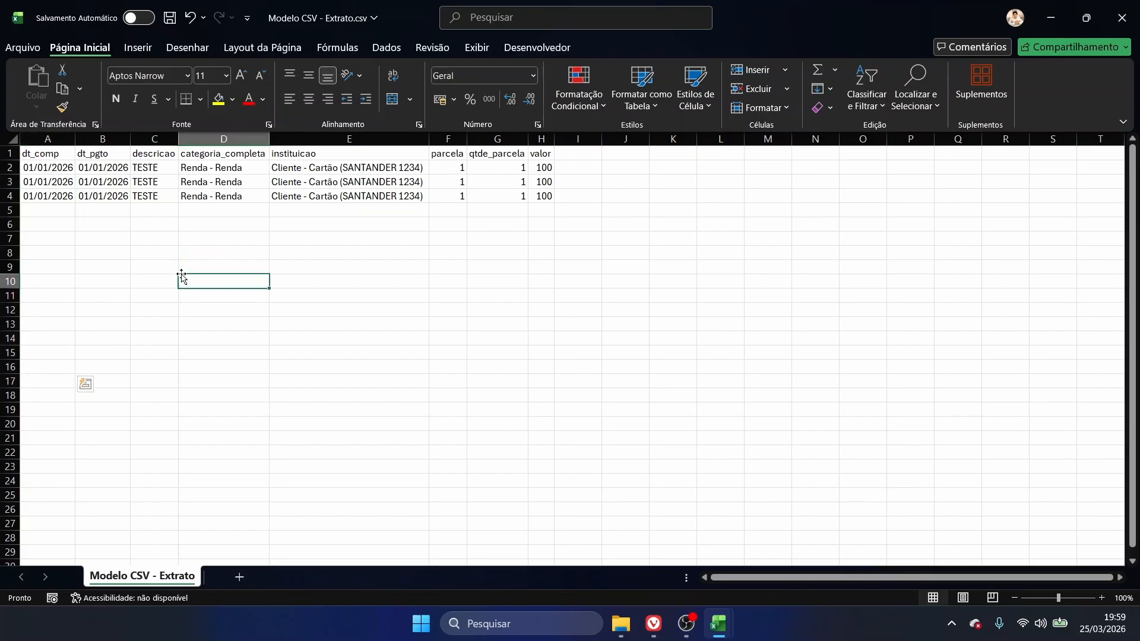
click(63, 211)
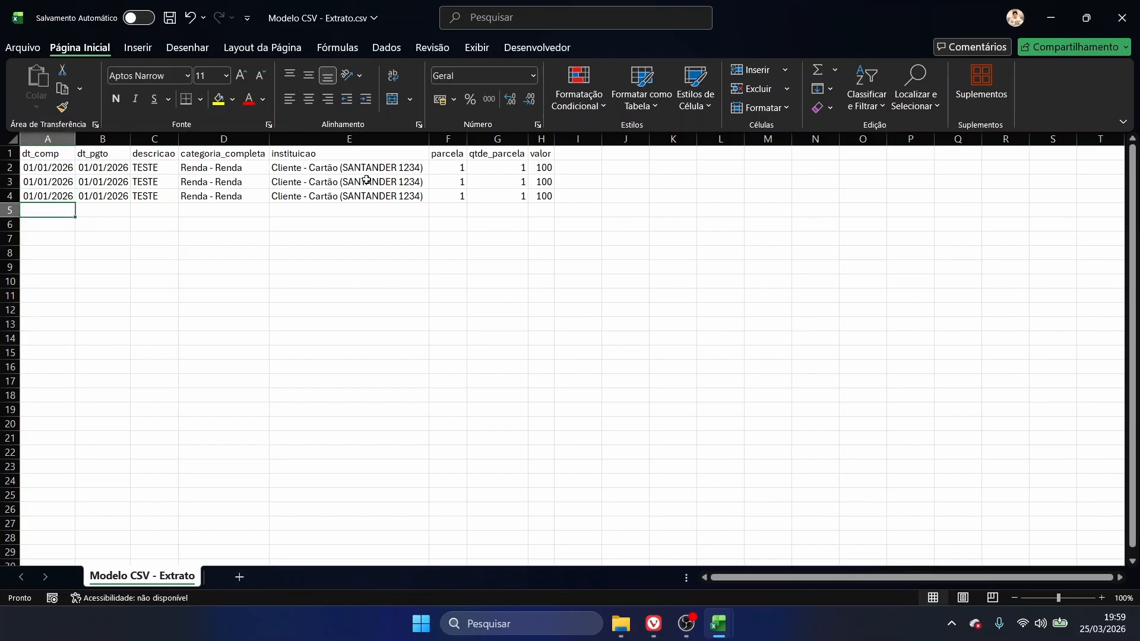
click(135, 225)
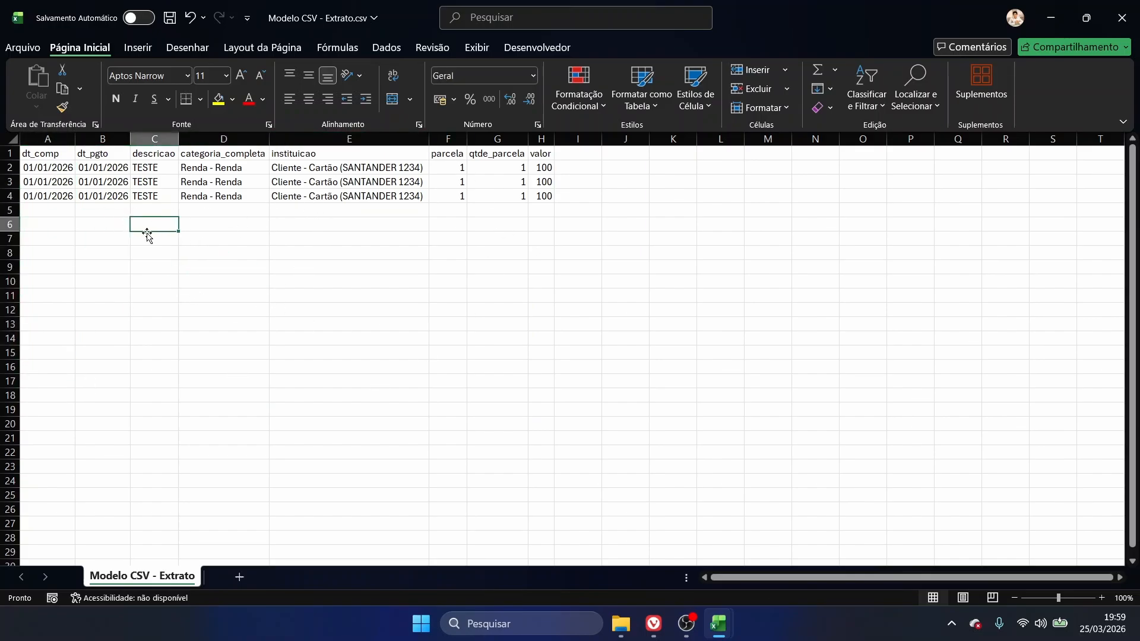
click(38, 211)
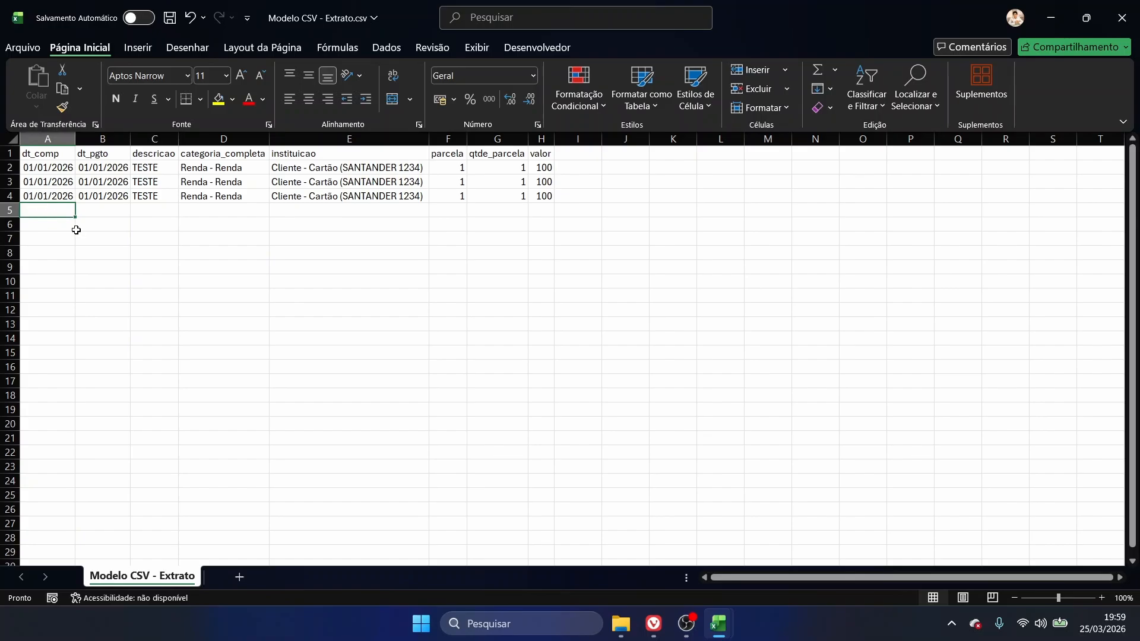
click(48, 198)
key(ctrl+c)
drag(56, 216, 101, 338)
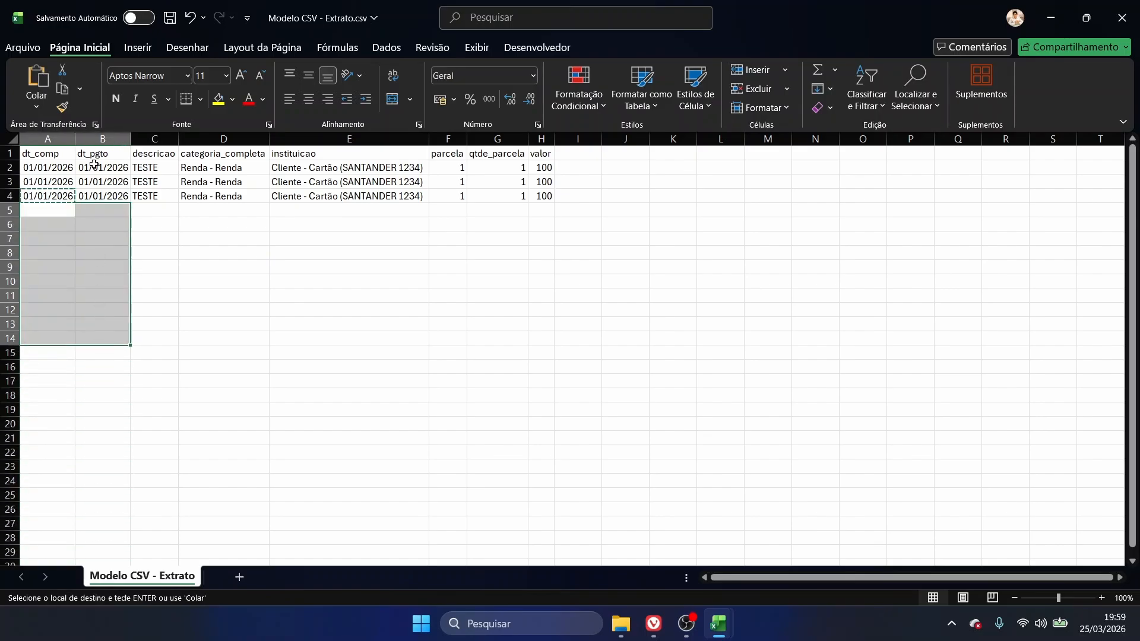
key(Escape)
- Copy the 01/01/2026 date from row 4 of the dt_comp column down through row 37
click(63, 182)
click(66, 196)
key(ctrl+c)
drag(62, 210, 71, 498)
key(ctrl+v)
scroll(160, 275, up, 5)
key(Escape)
- Set the dt_pgto date of the first sample row to 05/02/2026
click(117, 173)
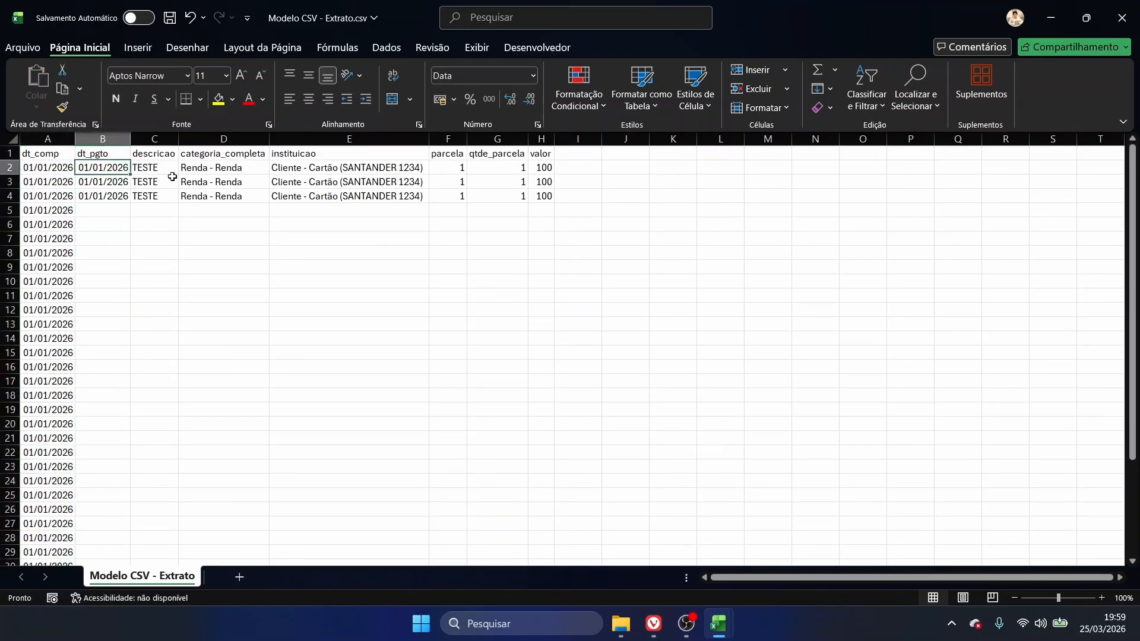
text(05/0)
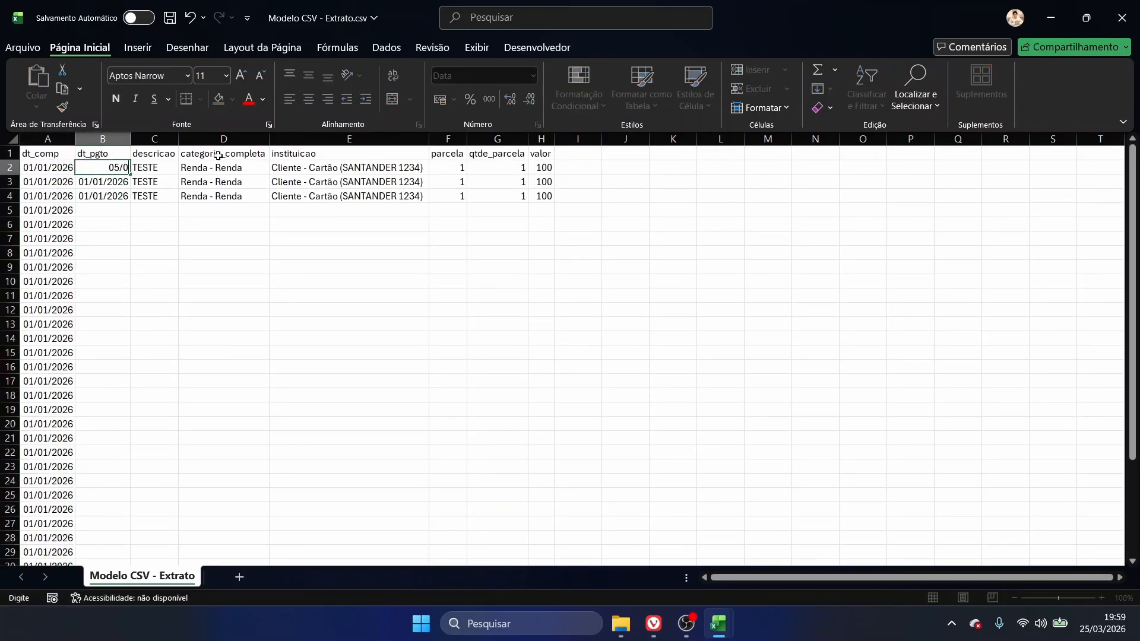
text(2/2026)
key(Return)
- Copy the 05/02/2026 payment date from row 2 into row 37 of the dt_pgto column
click(118, 170)
key(ctrl+c)
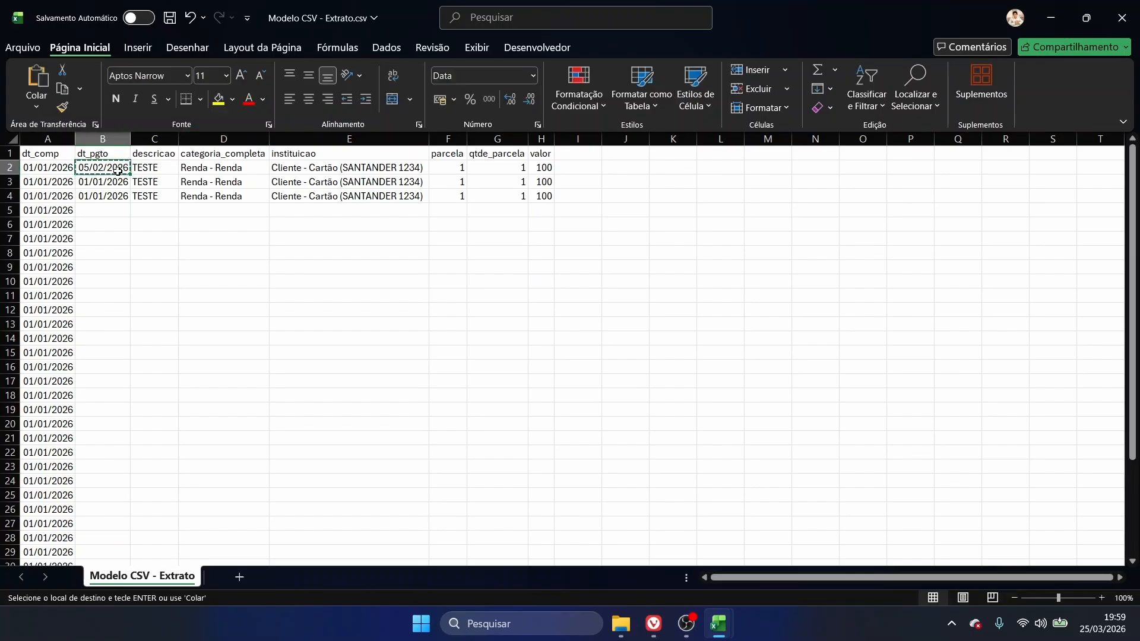
key(Left)
key(ctrl+Down)
key(Right)
key(ctrl+c)
key(ctrl+v)
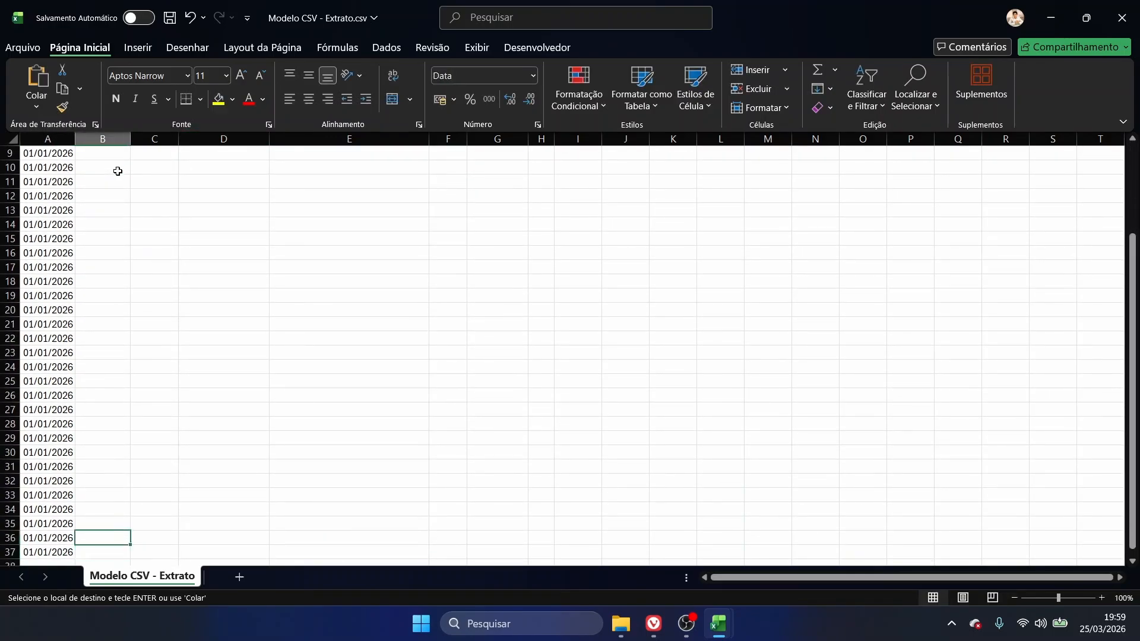
key(ctrl+Up)
key(Left)
key(ctrl+Down)
key(Right)
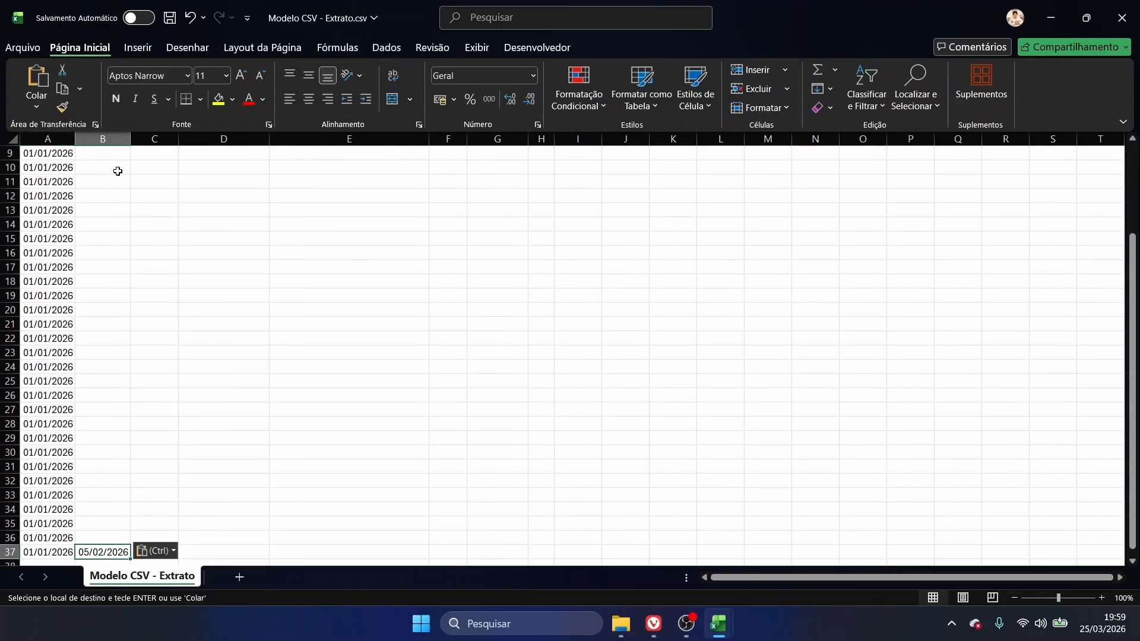
- Fill the dt_pgto column with 05/02/2026 upward from row 37 through row 3
key(ctrl+shift+Up)
key(ctrl+v)
key(Up)
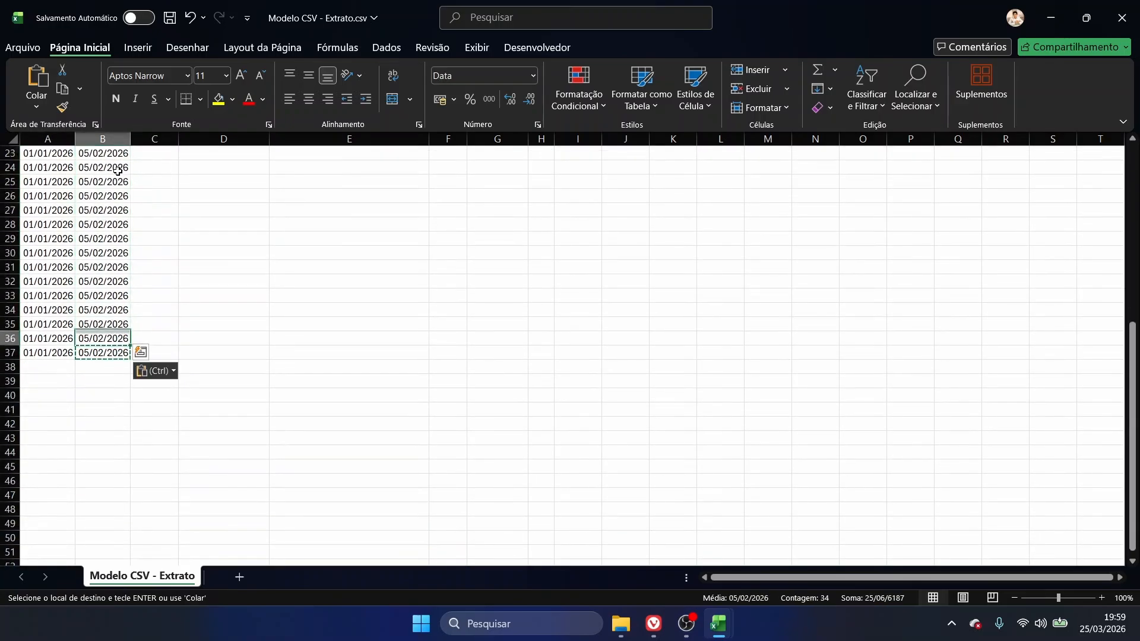
key(ctrl+Up)
key(Down)
key(Down)
key(Down)
key(ctrl+c)
key(Up)
key(ctrl+v)
key(Right)
key(Down)
key(Escape)
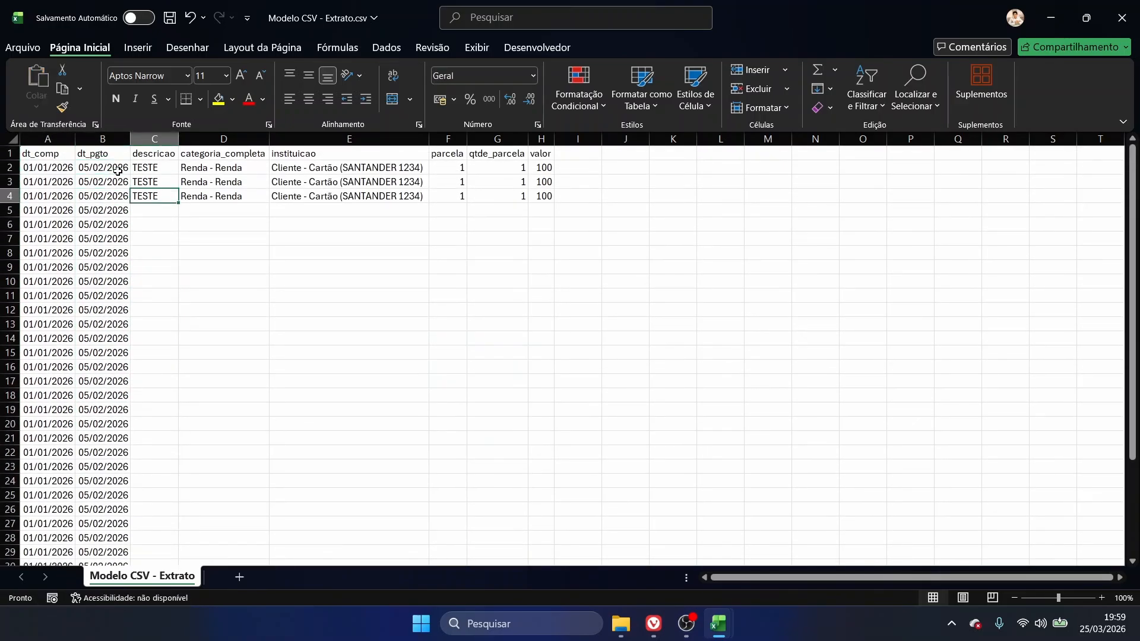
- Copy row 4's values from descricao to valor into every row down to row 37
key(ctrl+shift+Right)
key(ctrl+c)
key(Left)
key(ctrl+Down)
key(Right)
key(ctrl+v)
key(ctrl+shift+Up)
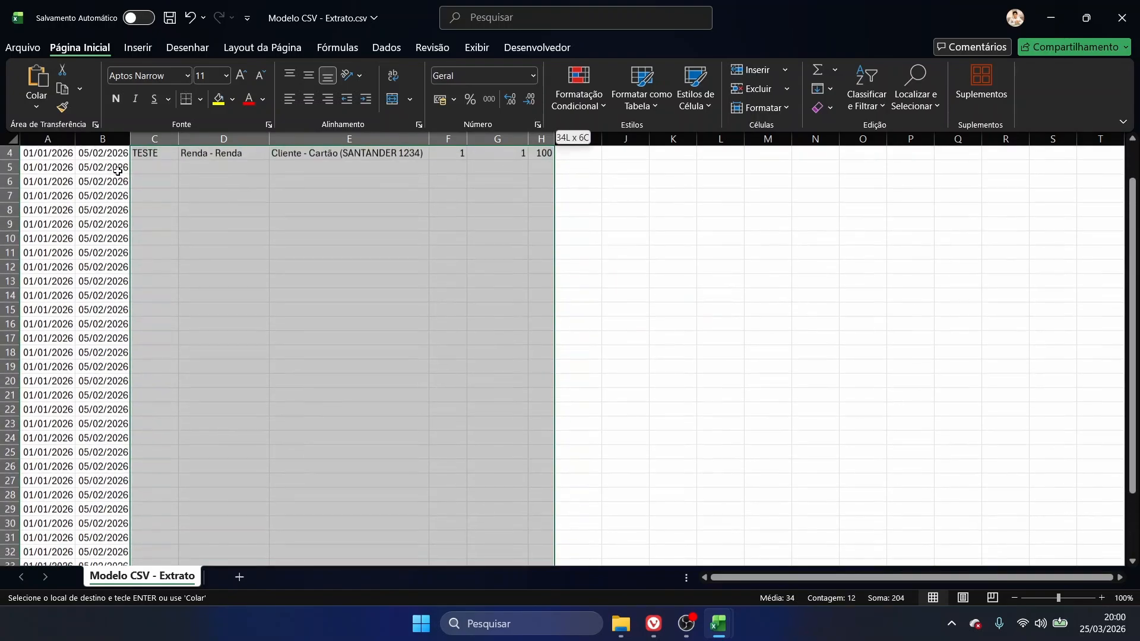
key(ctrl+v)
key(ctrl+Up)
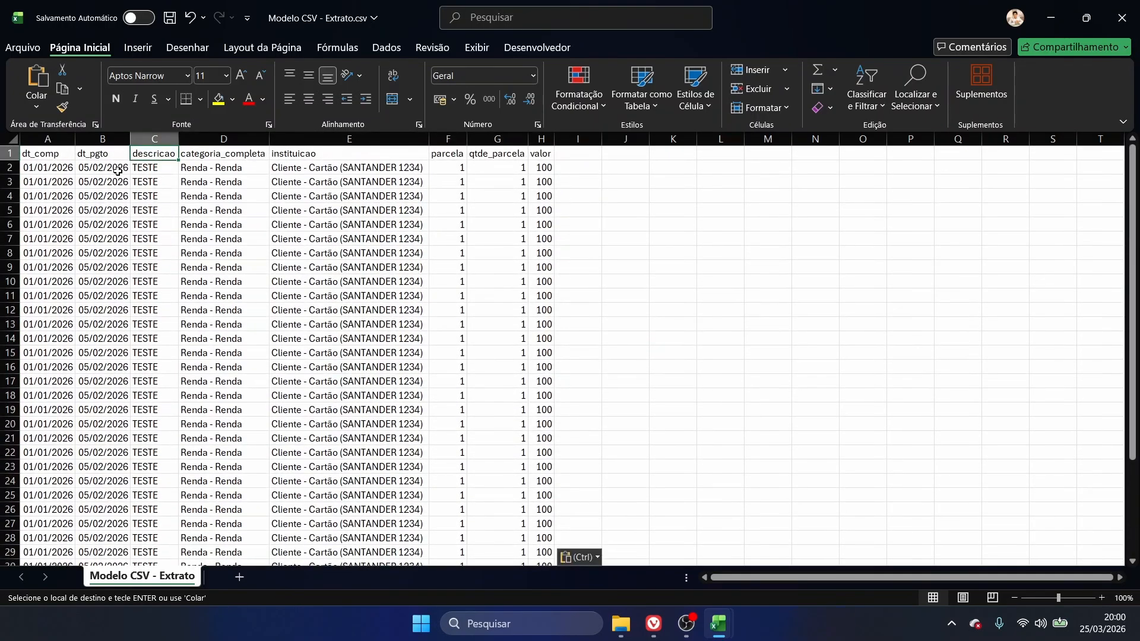
key(Escape)
- Examine the categoria_completa and instituicao columns and the parcela to valor fields of the filled CSV rows
click(256, 186)
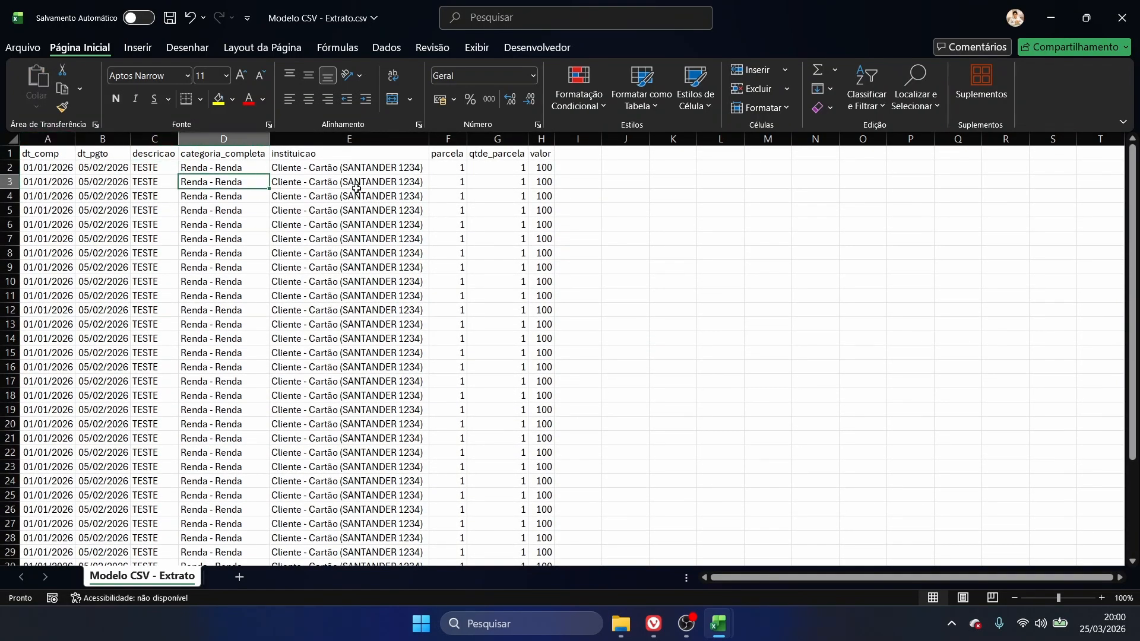
click(383, 193)
click(230, 178)
key(shift+Up)
key(shift+Right)
key(ctrl+shift+Down)
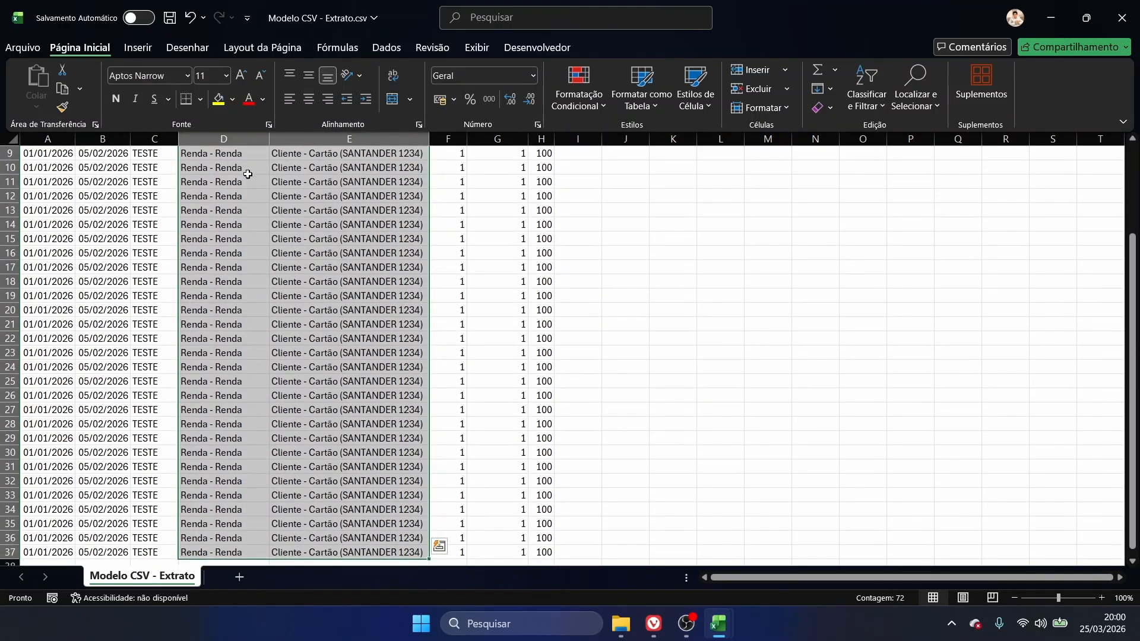
key(Up)
key(shift+Right)
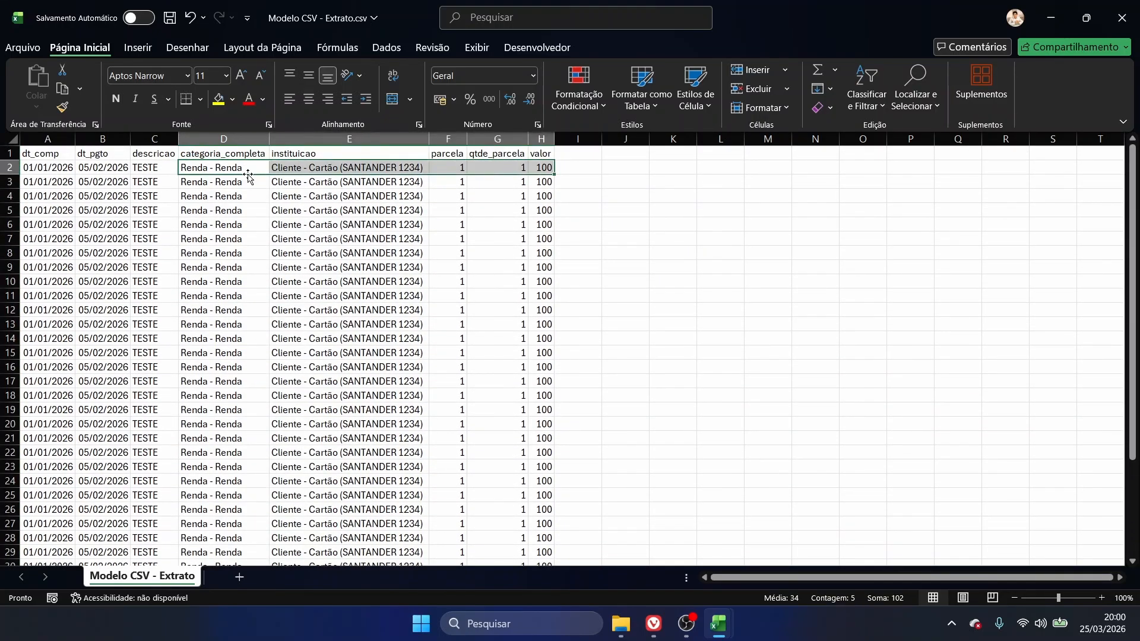
key(shift+Right)
key(shift+Left)
key(shift+Right)
key(shift+Right)
key(shift+Right)
key(ctrl+shift+Left)
key(shift+Right)
key(shift+Right)
key(shift+Right)
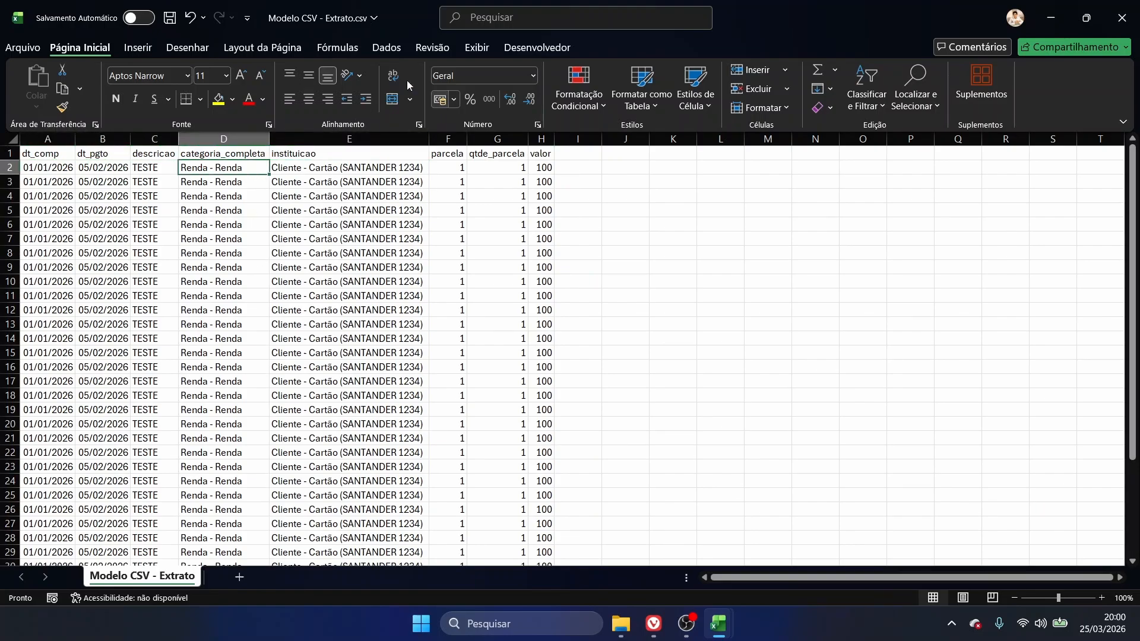
key(Right)
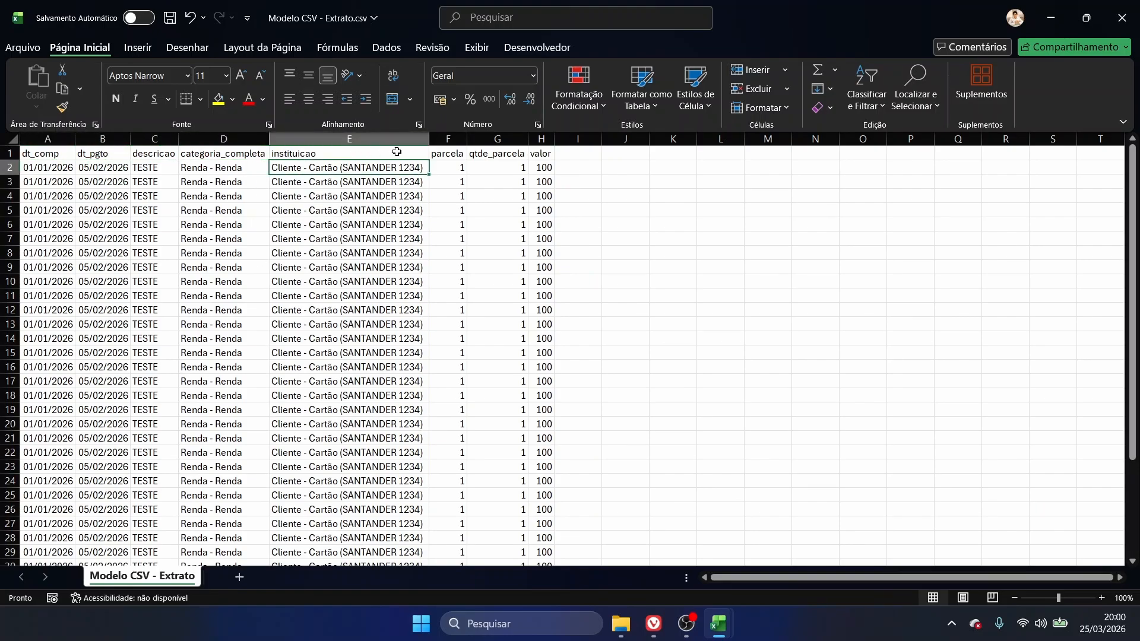
- Copy the TESTE row's instituicao text from the Extrato table and paste it over the instituicao value in row 2 of the CSV
key(alt+Tab)
click(840, 350)
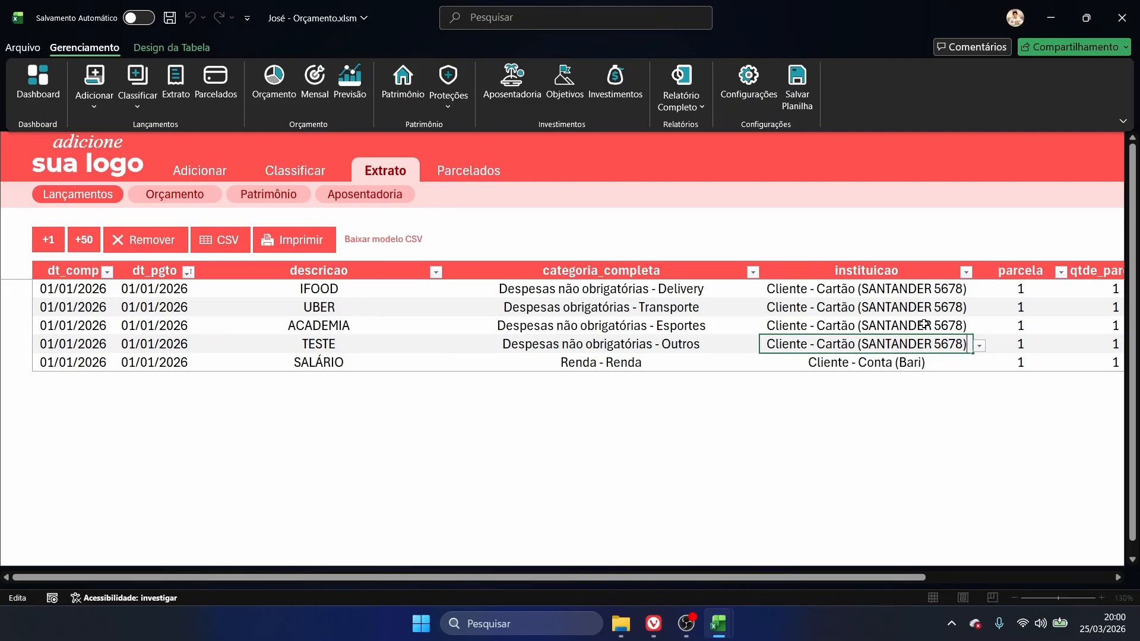
click(979, 345)
click(941, 360)
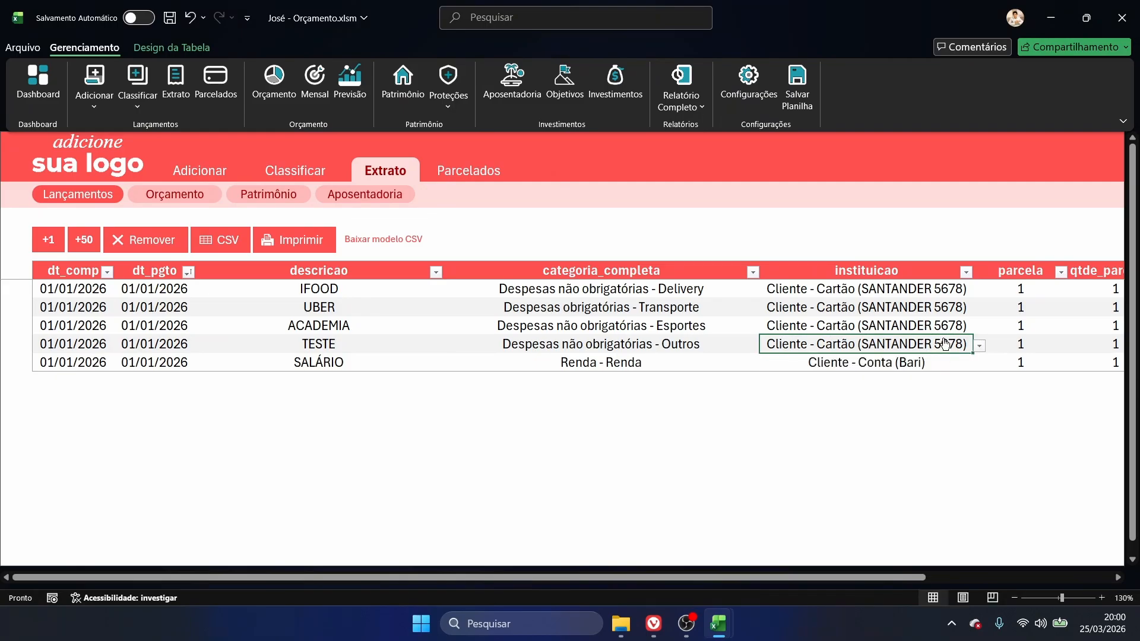
click(944, 344)
double_click(943, 342)
click(947, 360)
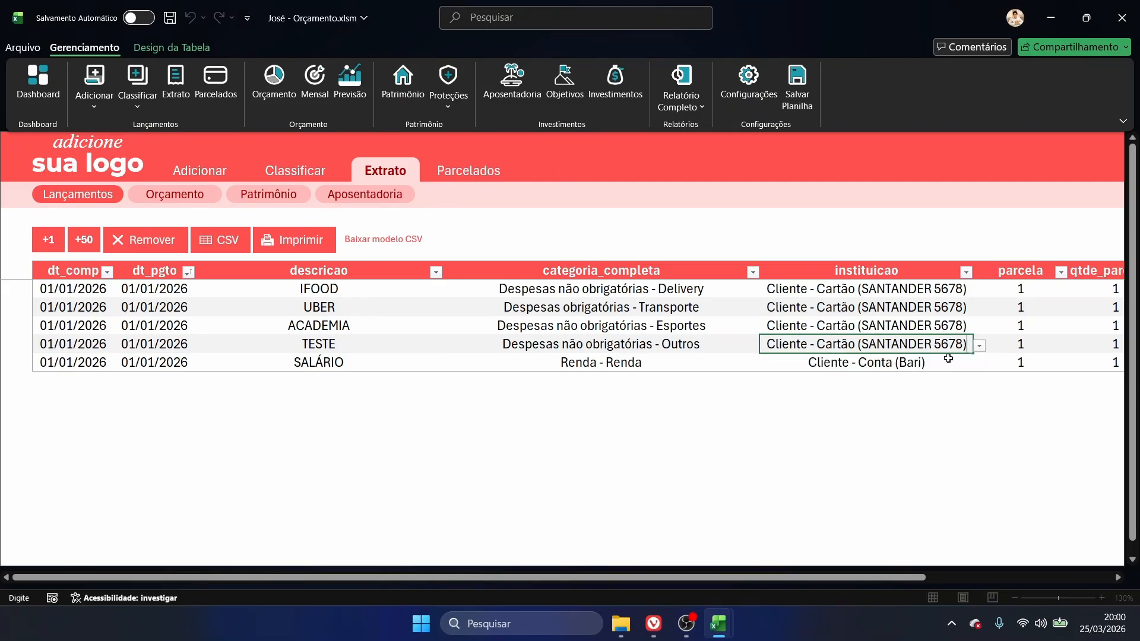
key(XF86AudioLowerVolume)
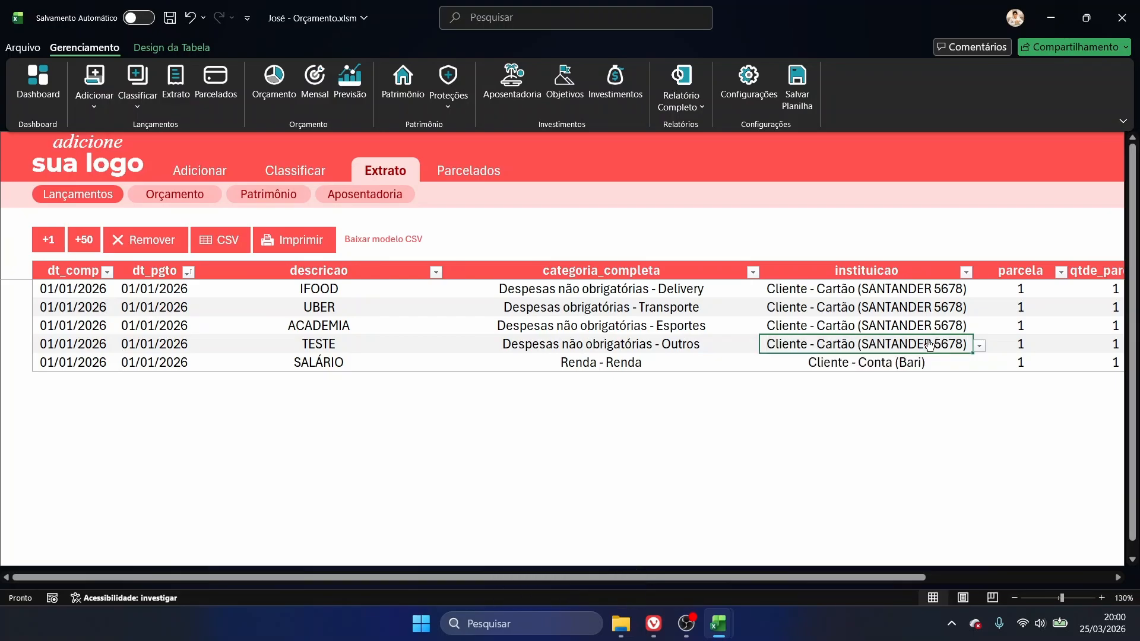
key(ctrl+o)
key(Escape)
key(F2)
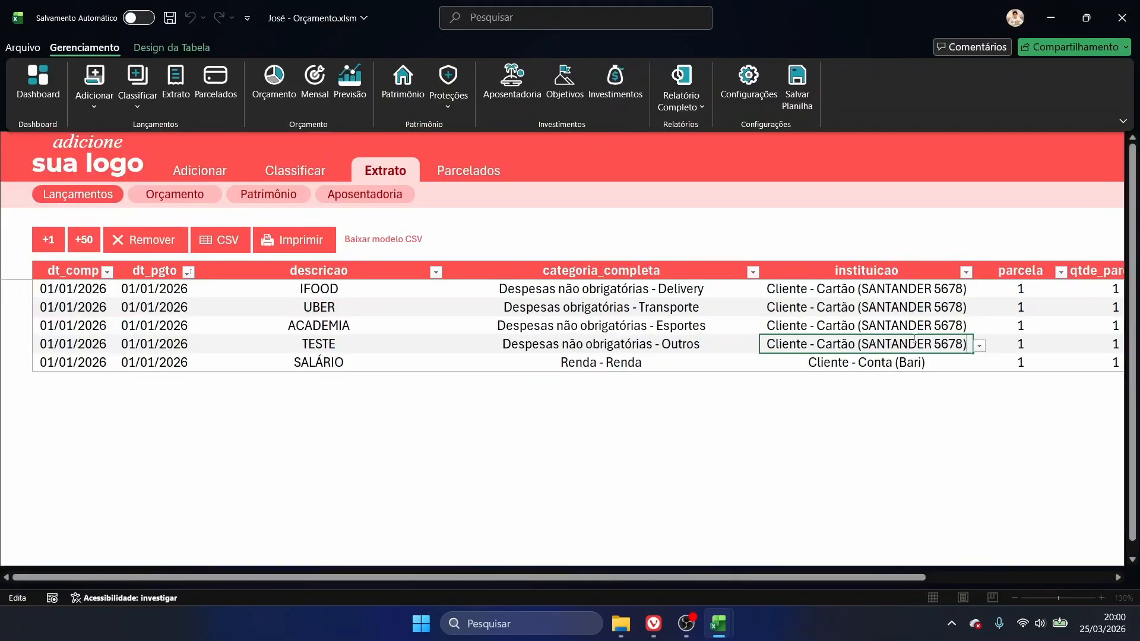
key(shift+Home)
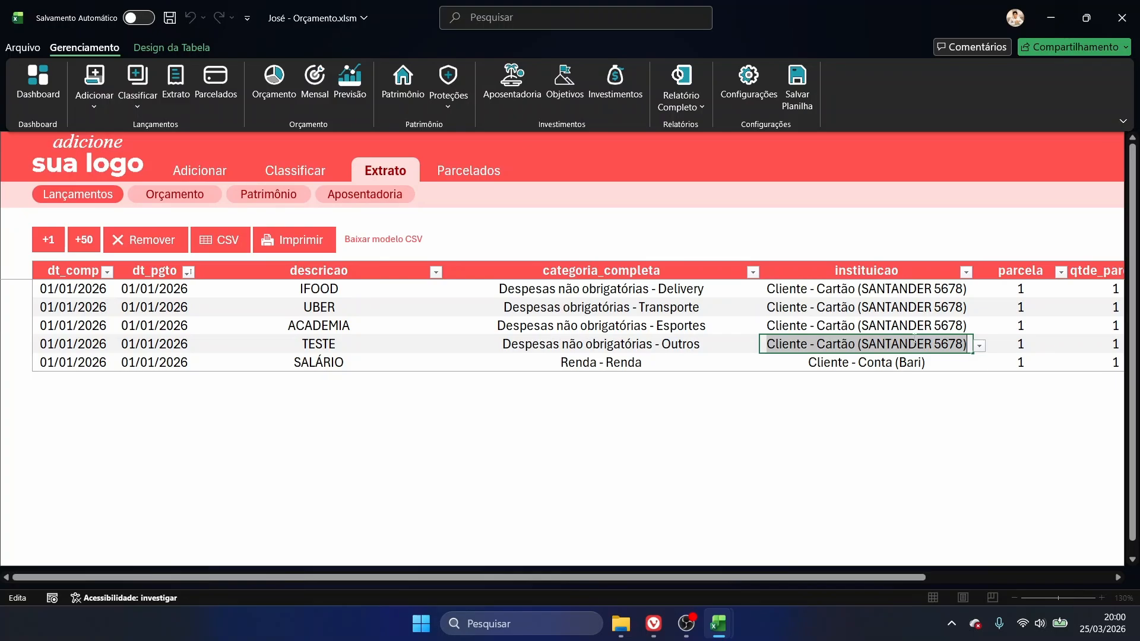
key(ctrl+c)
key(alt+Tab)
key(ctrl+v)
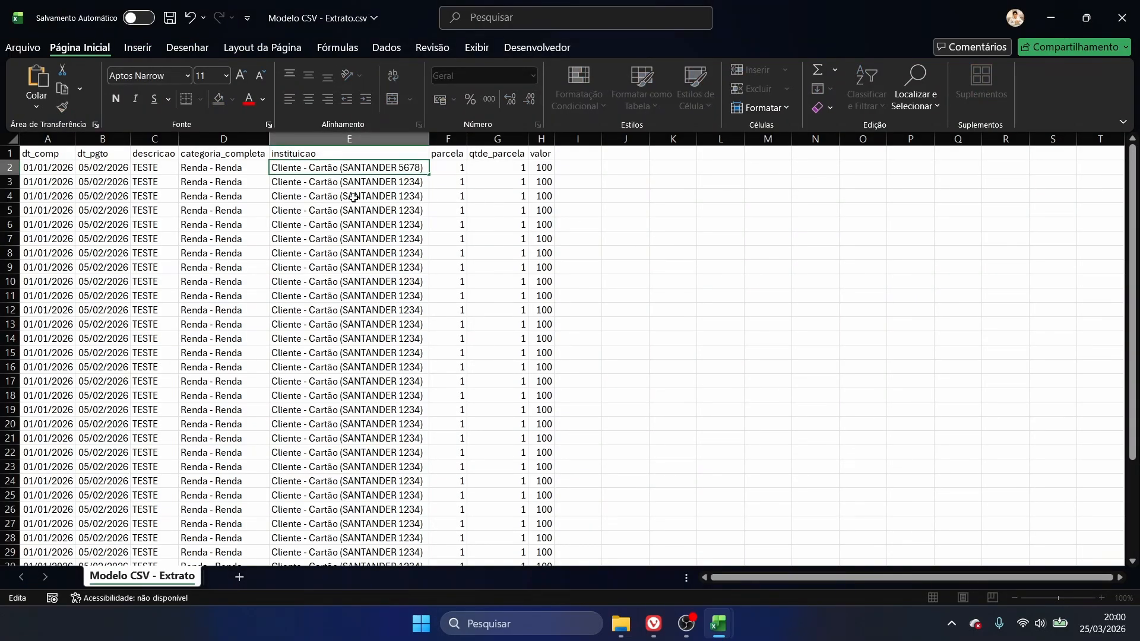
key(Tab)
- Copy row 2's instituicao value into every filled row of that column down to row 37
click(420, 168)
key(ctrl+c)
key(ctrl+shift+Down)
key(ctrl+v)
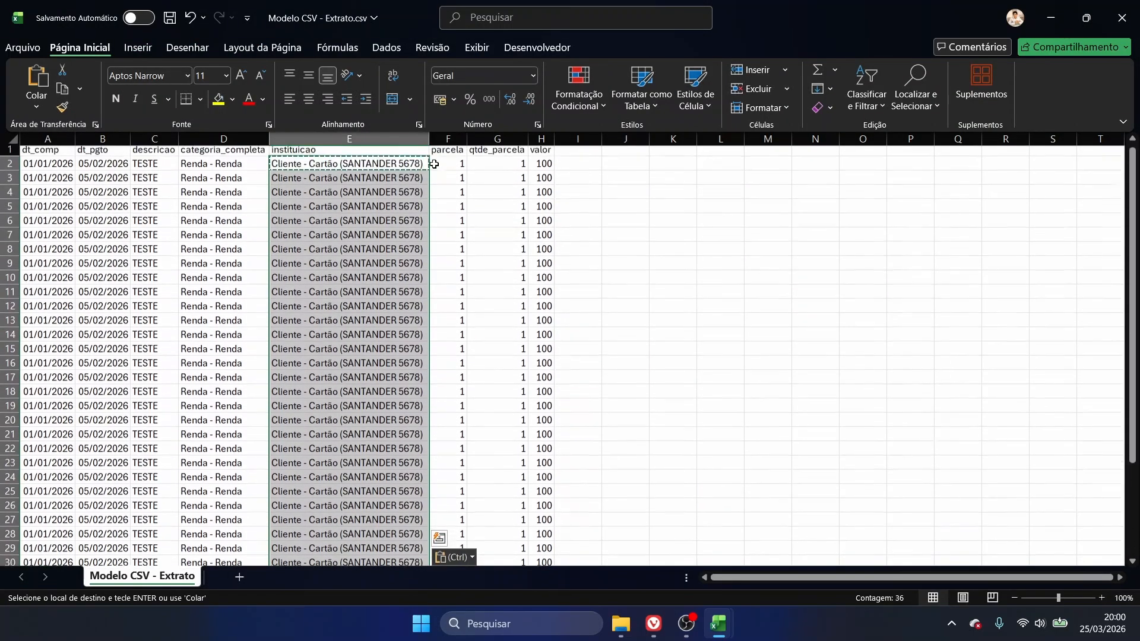
key(Escape)
key(Right)
key(Left)
- Compare the Extrato table's instituicao and parcela columns with the CSV and check the extent of its filled rows
key(alt+Tab)
key(Right)
key(Left)
key(Up)
key(Up)
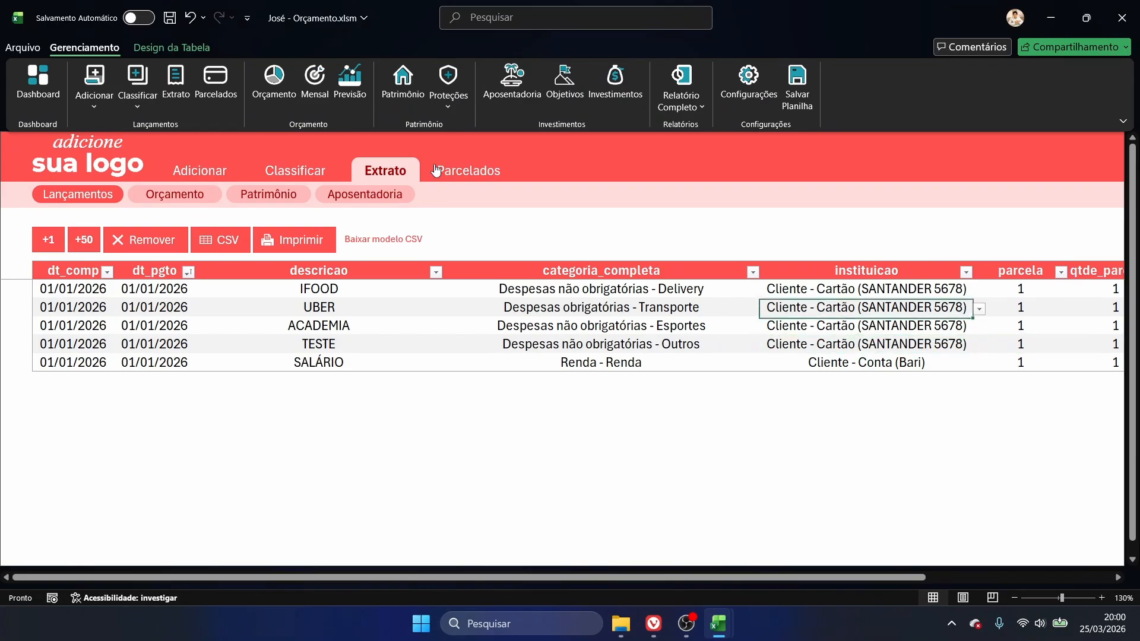
key(Up)
key(Right)
key(Right)
key(Right)
key(Left)
key(alt+Tab)
key(Down)
key(Down)
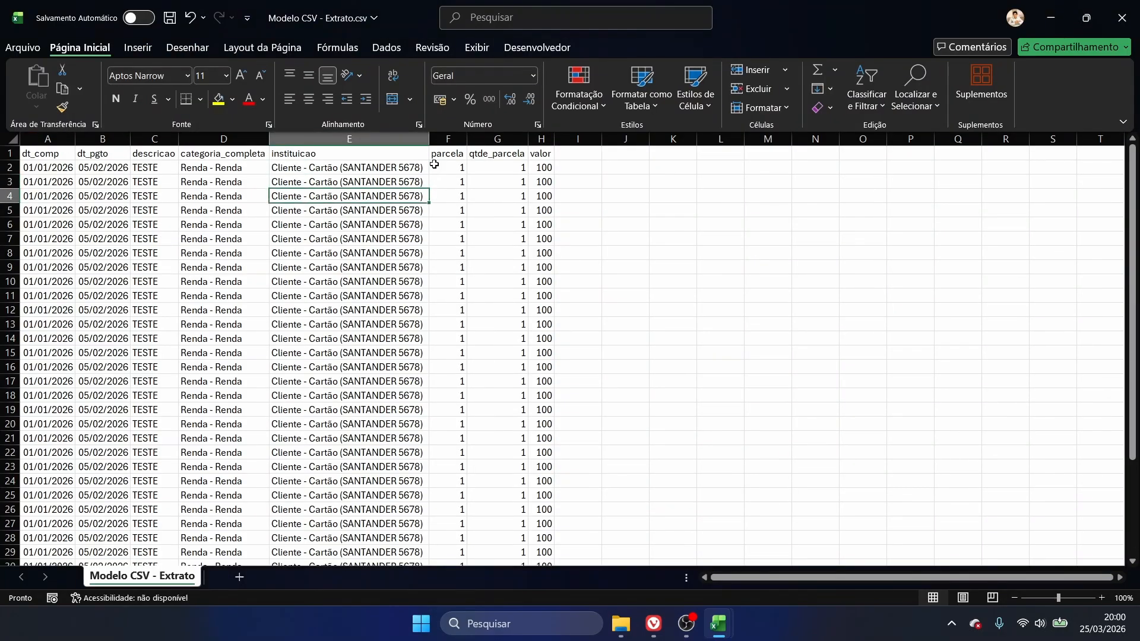
key(ctrl+Down)
key(ctrl+Up)
key(ctrl+Left)
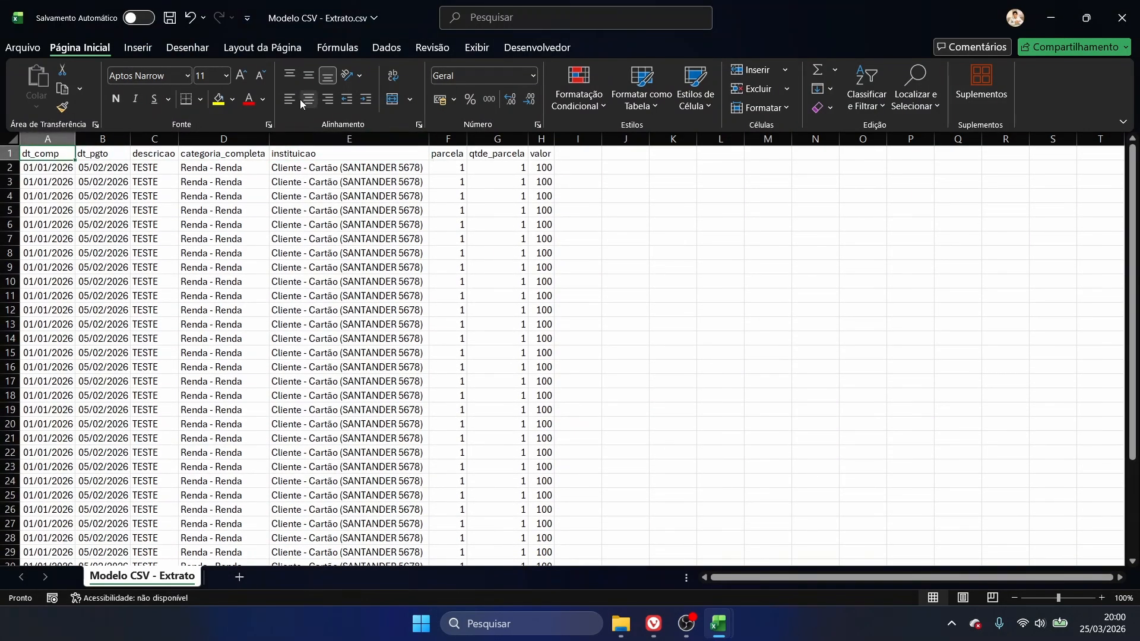
- Save the filled Modelo CSV - Extrato file and return to the budget workbook
click(166, 18)
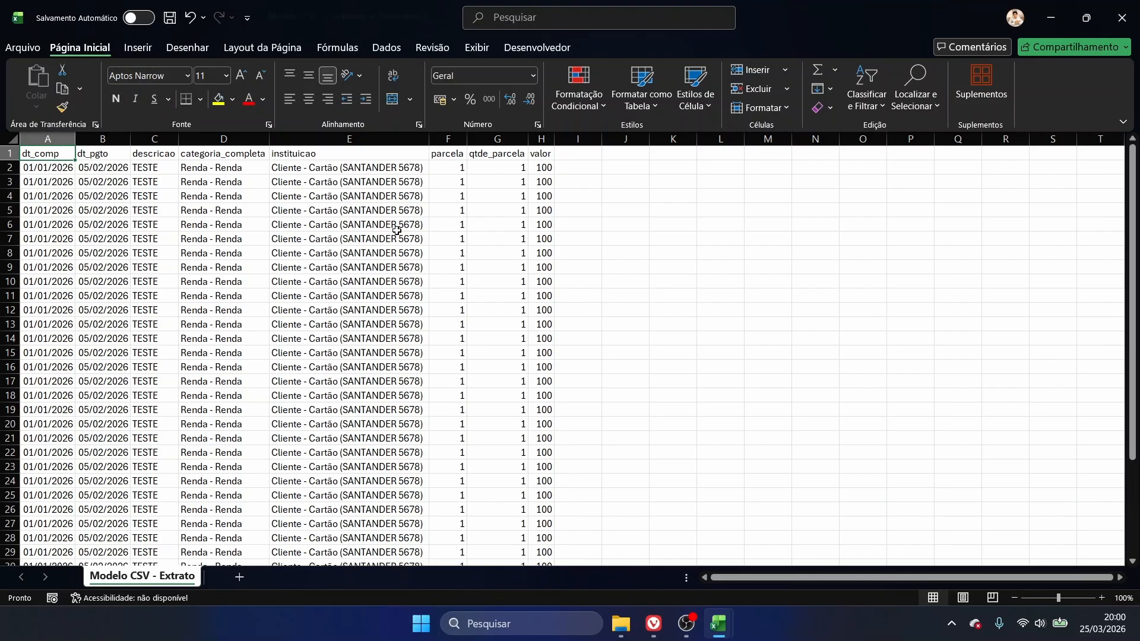
click(451, 253)
click(1107, 25)
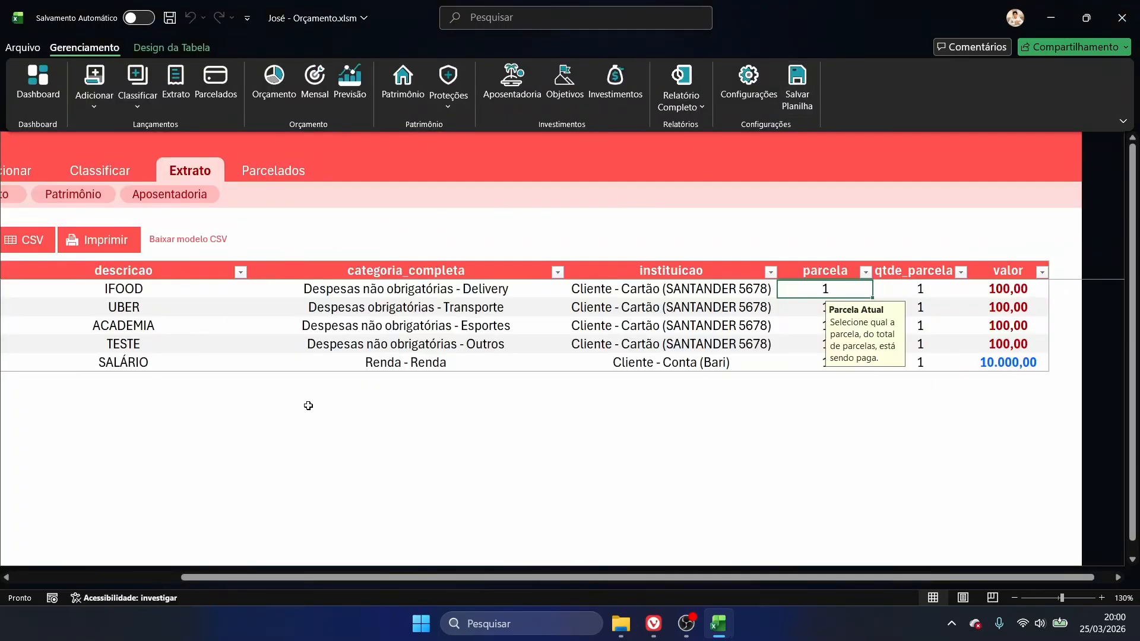
- Import Modelo CSV - Extrato.csv from the Gestão Financeira 360 folder into the Extrato table
click(245, 288)
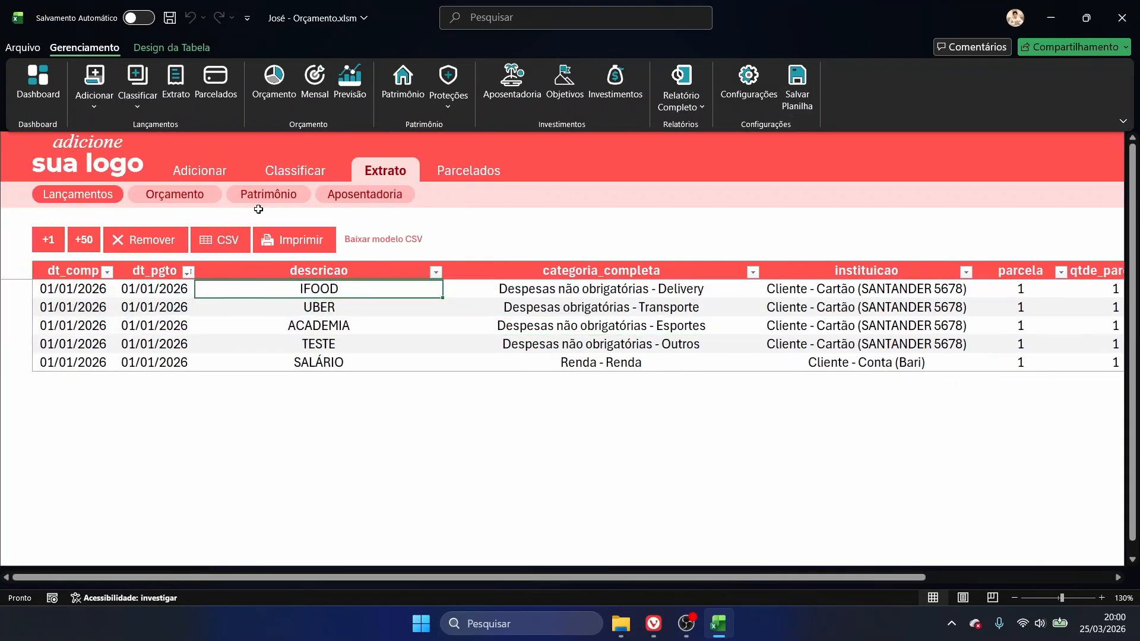
click(224, 242)
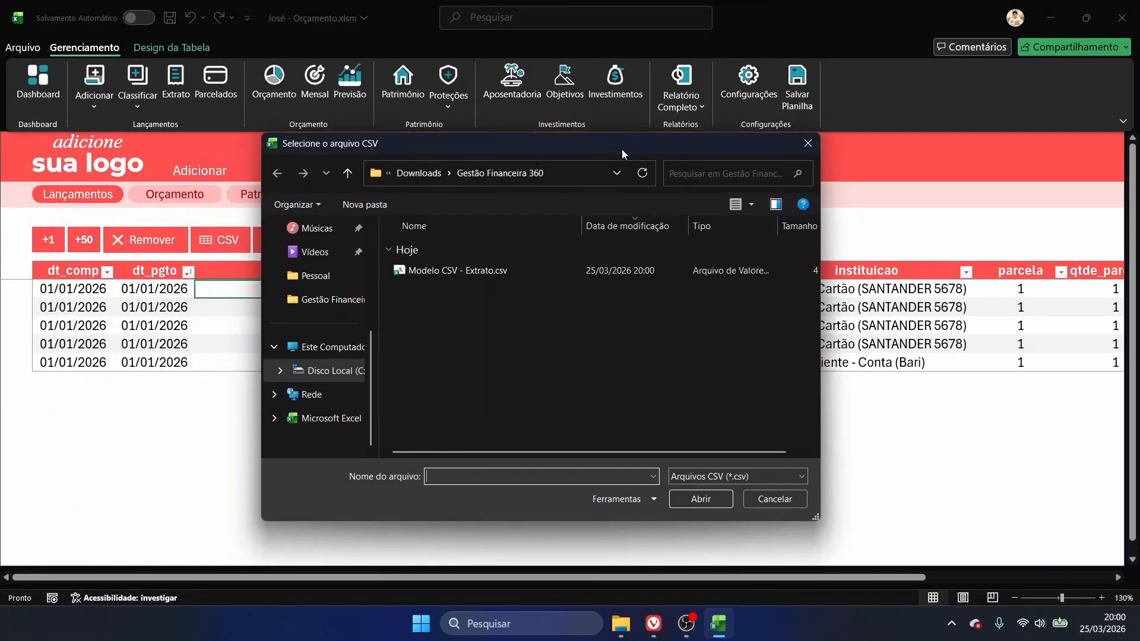
click(526, 274)
key(Return)
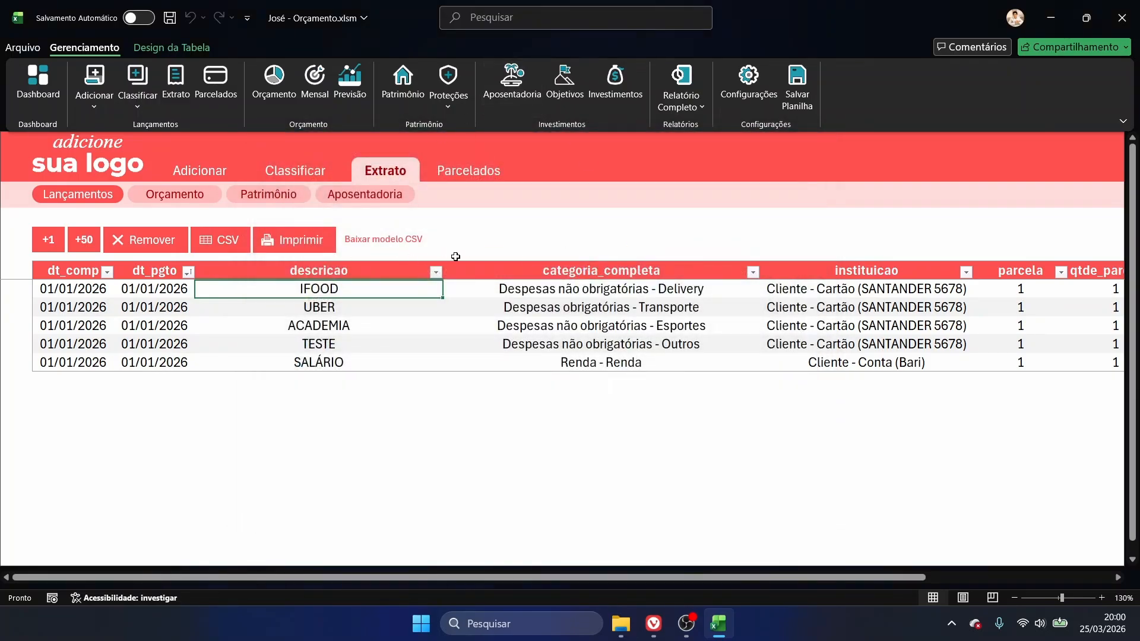
click(663, 372)
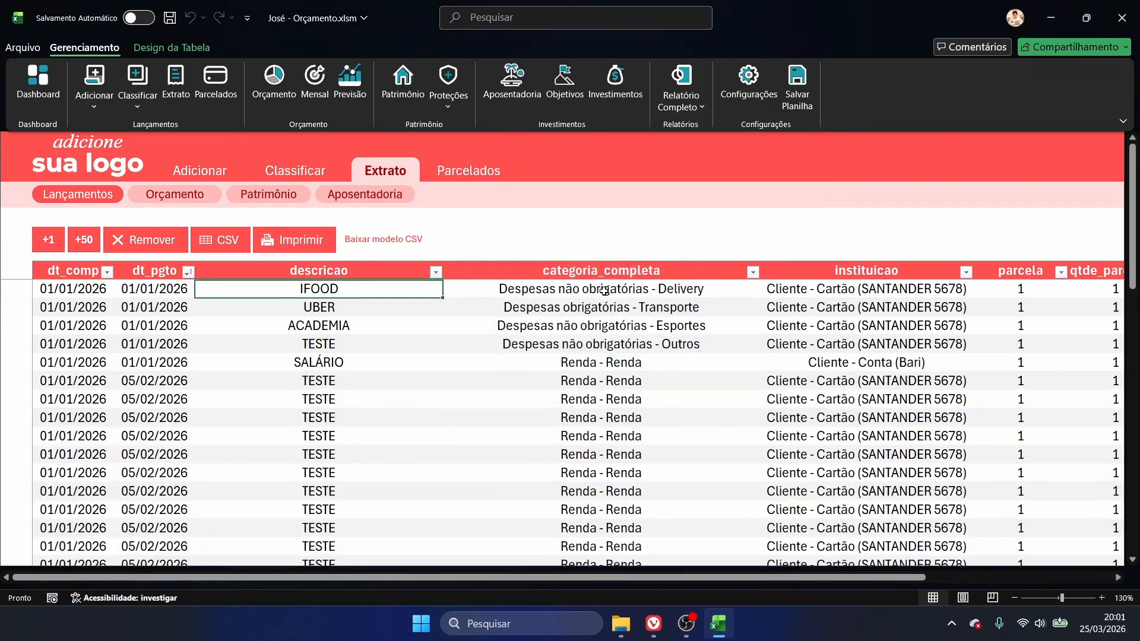
- Examine the imported TESTE rows in the Extrato table across their category, parcela and valor columns
scroll(586, 306, down, 10)
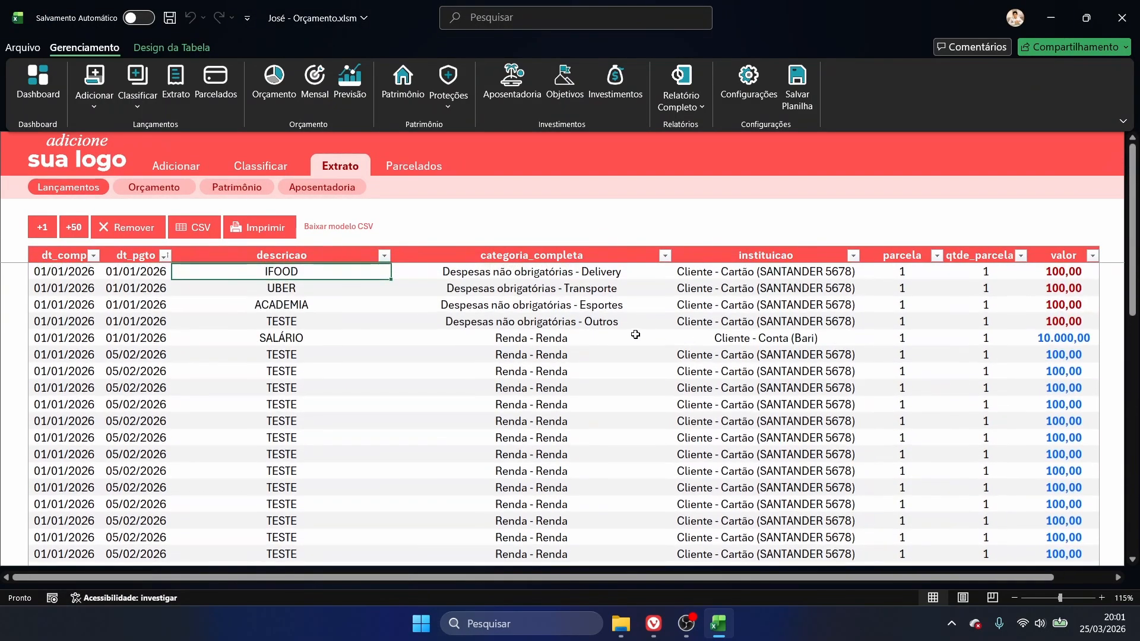
click(635, 335)
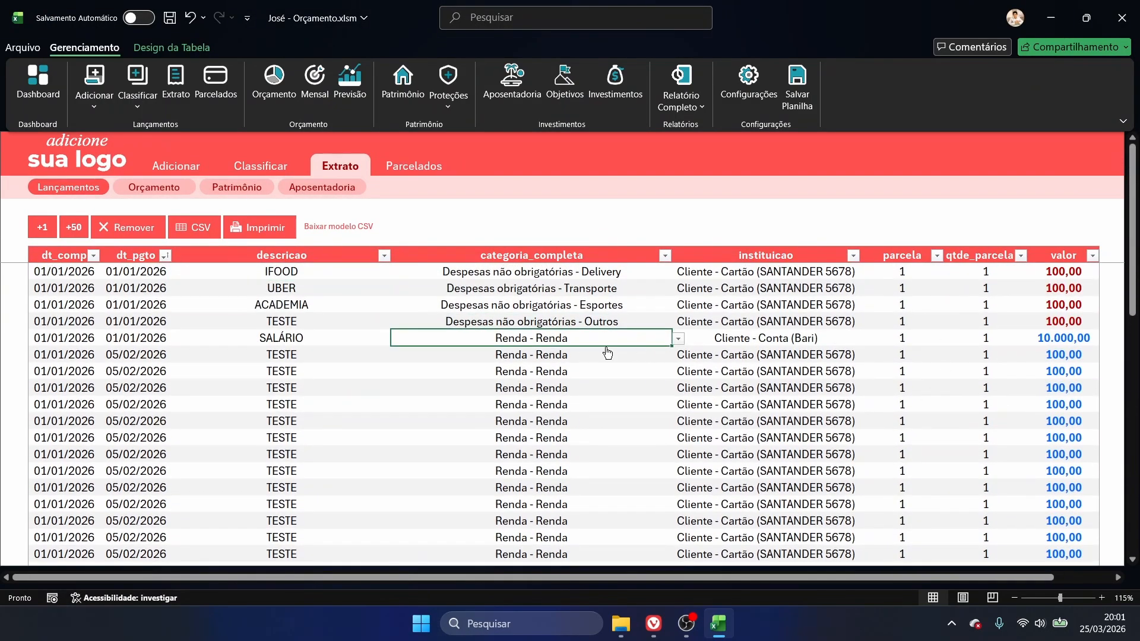
click(678, 339)
click(973, 341)
scroll(949, 354, down, 2)
click(897, 355)
scroll(893, 358, down, 4)
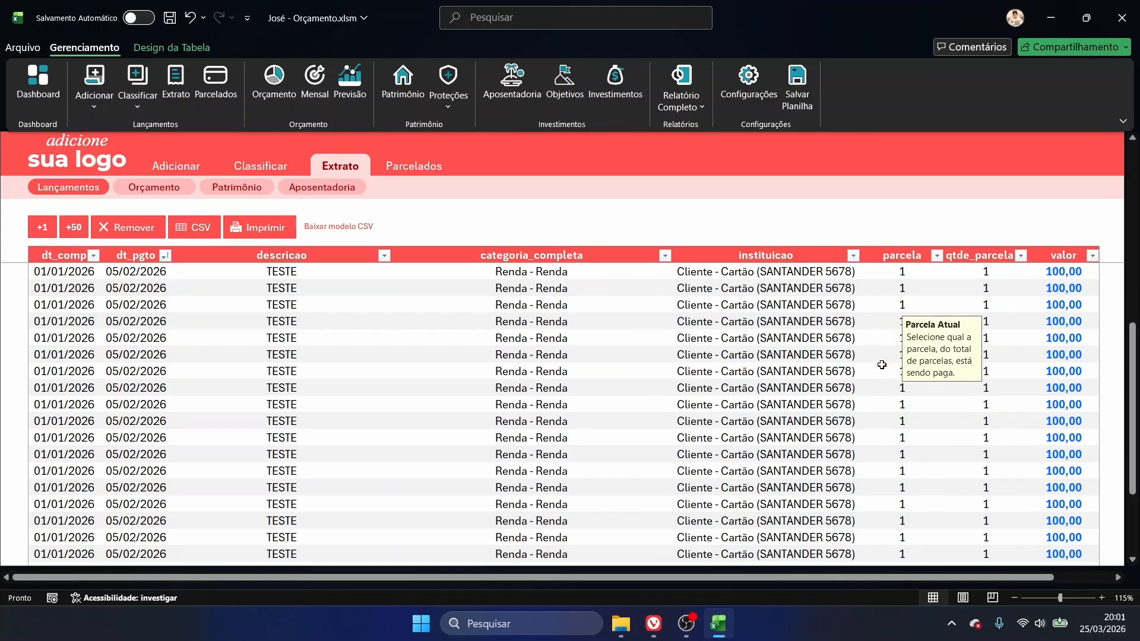
scroll(881, 364, up, 3)
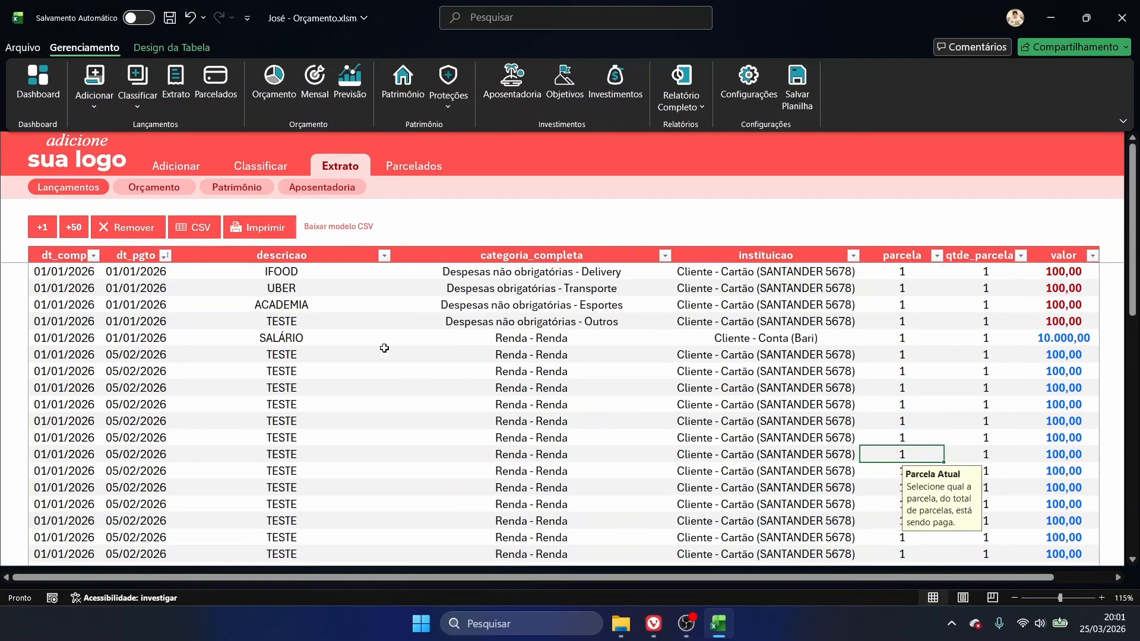
click(380, 341)
click(84, 343)
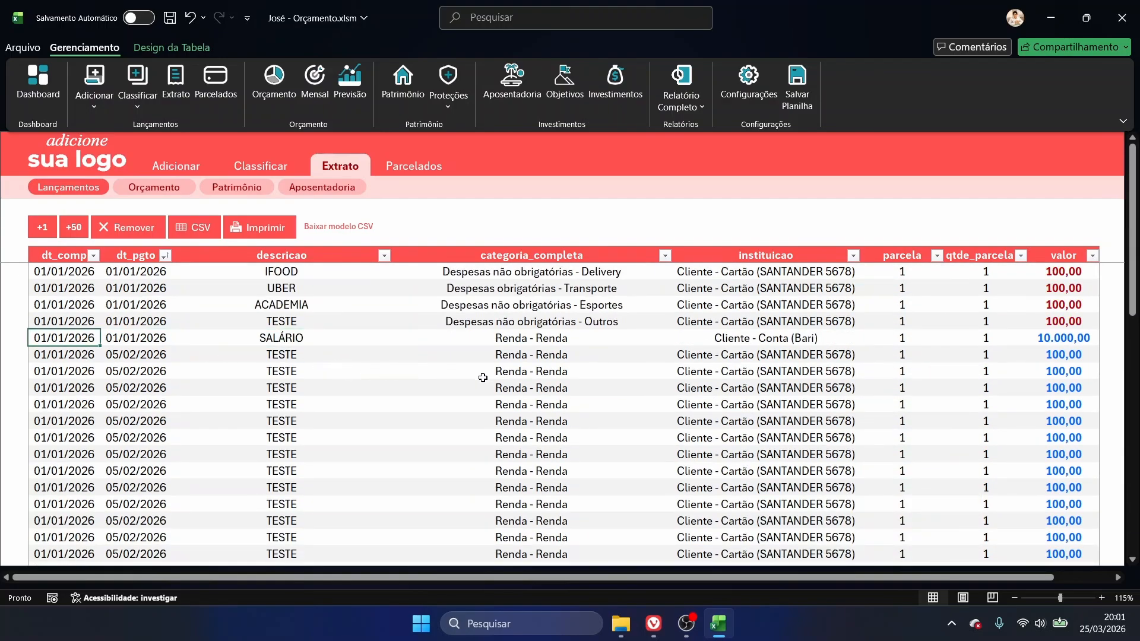
- Remove all the imported TESTE rows dated 05/02/2026 below the SALÁRIO row from the Extrato table
drag(533, 362, 581, 613)
scroll(350, 287, up, 8)
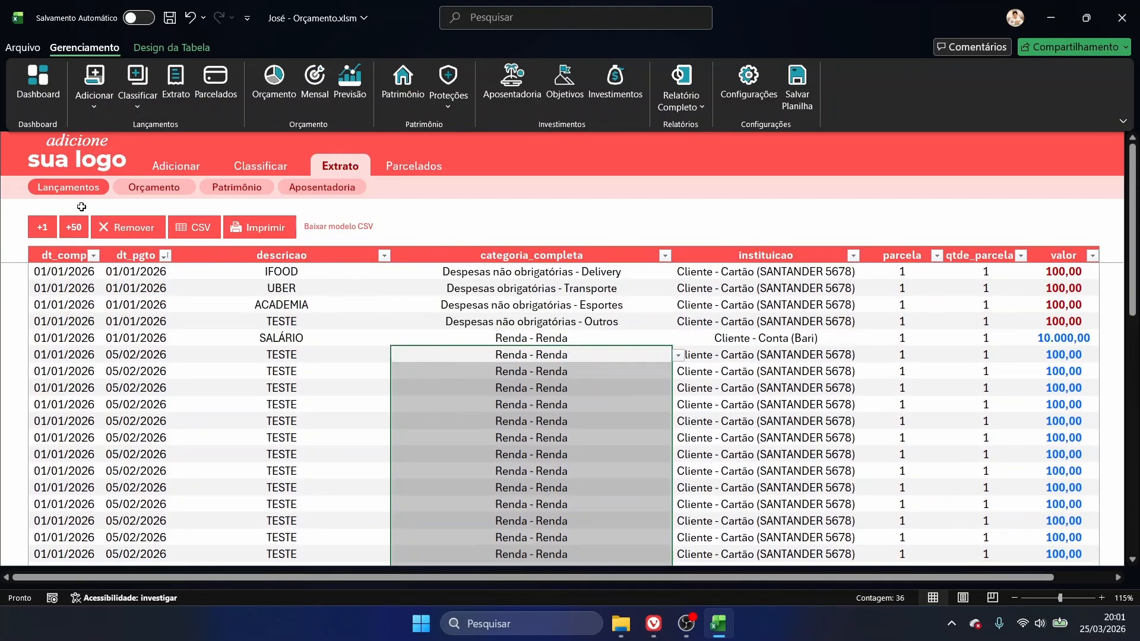
click(134, 227)
click(550, 365)
click(637, 360)
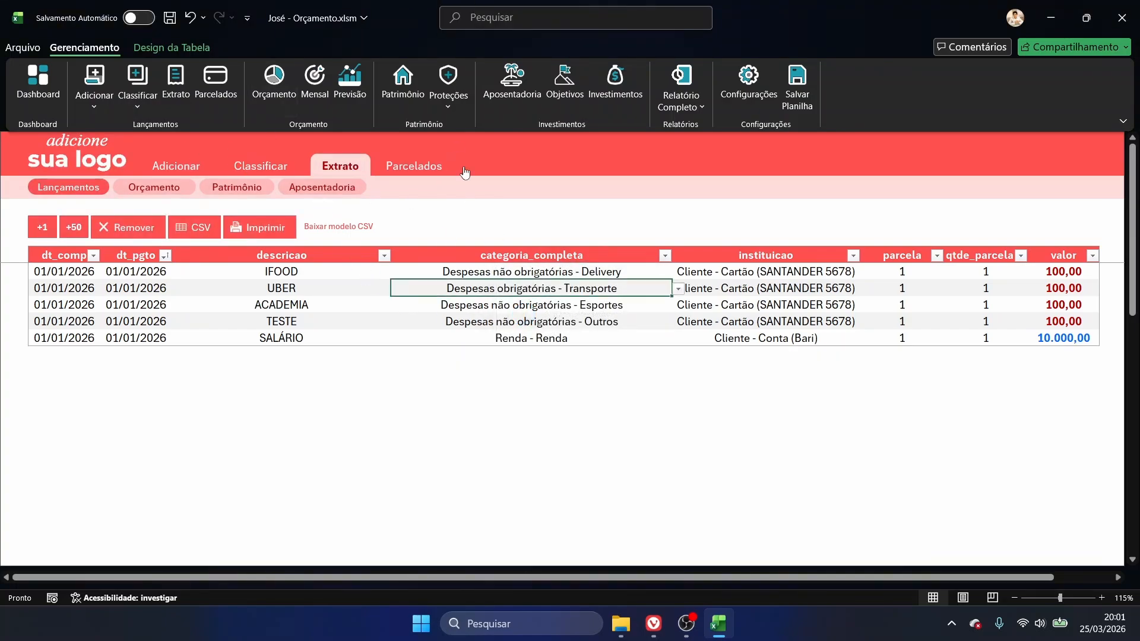
- View the Adicionar and Parcelados transaction sheets
click(94, 80)
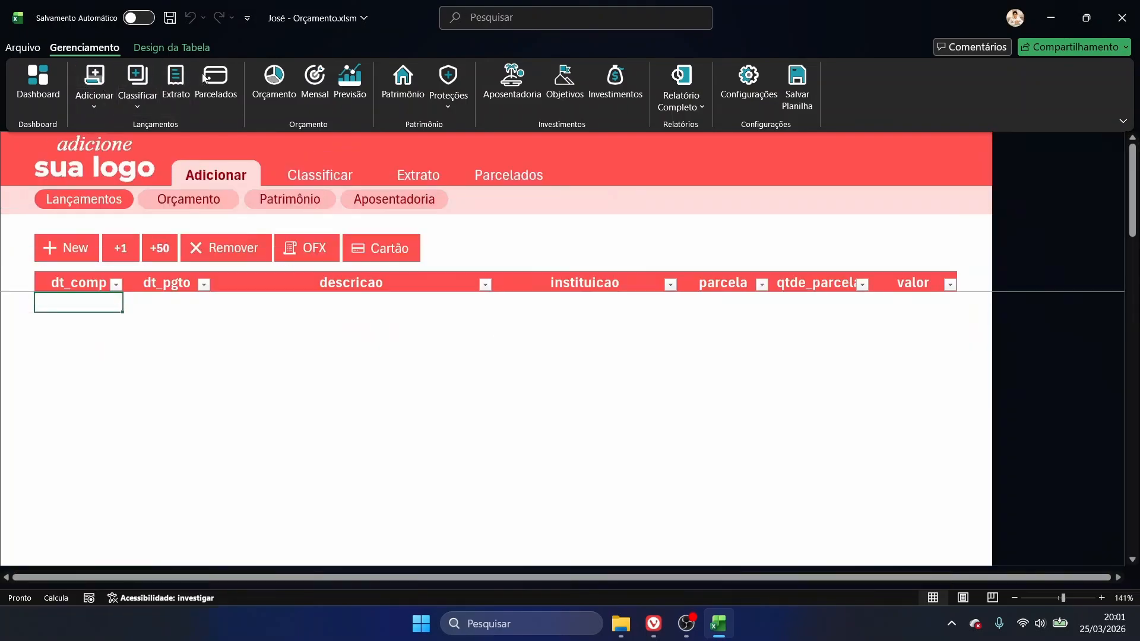
click(215, 80)
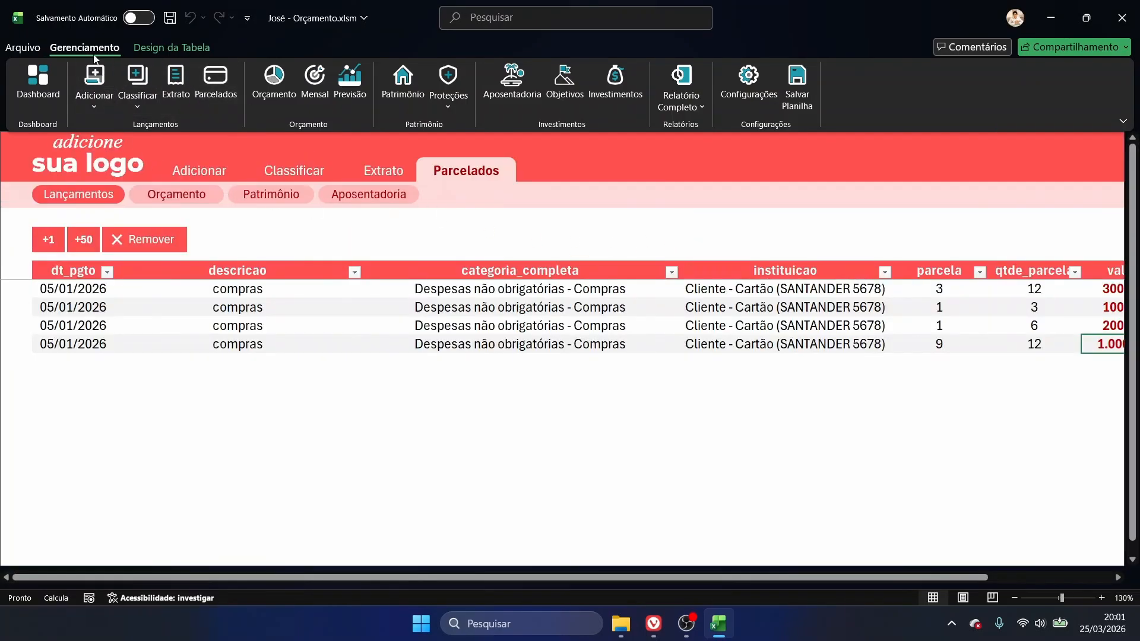
click(94, 76)
- Switch to File Explorer and create a folder named with a client's first name inside Gestão Financeira 360
click(1050, 18)
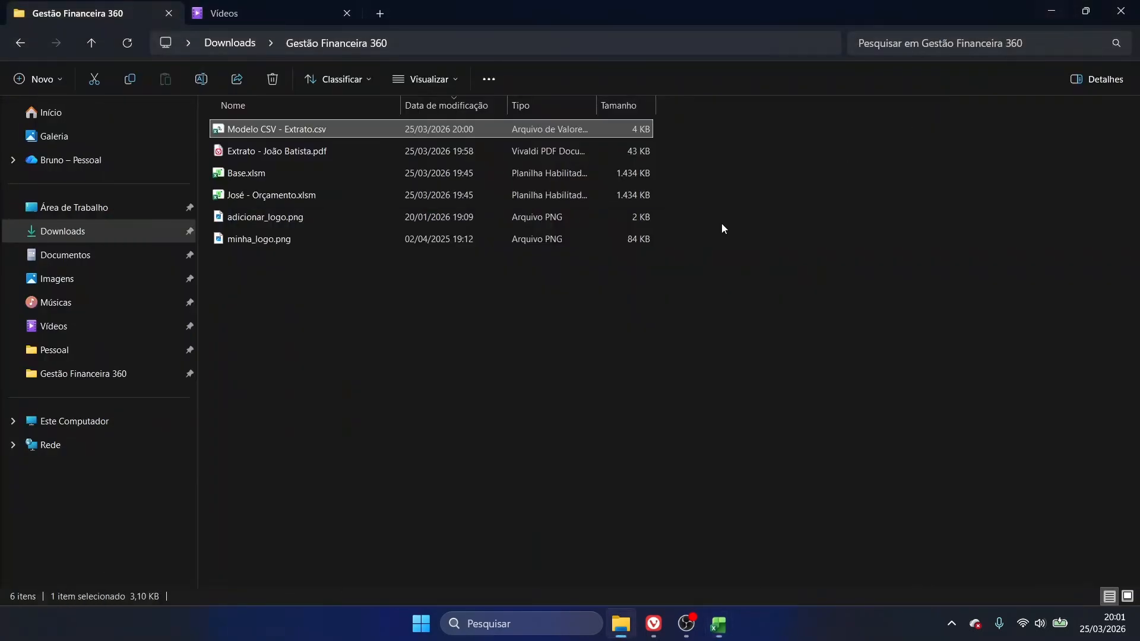
click(450, 349)
right_click(547, 342)
mouse_move(526, 294)
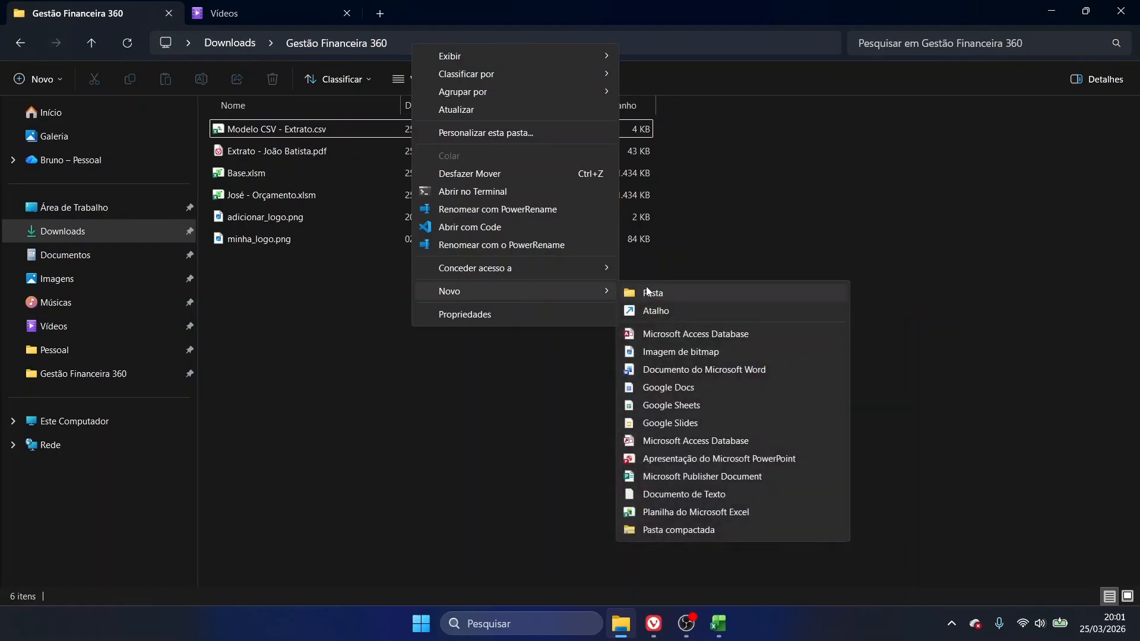
click(653, 290)
key(BackSpace)
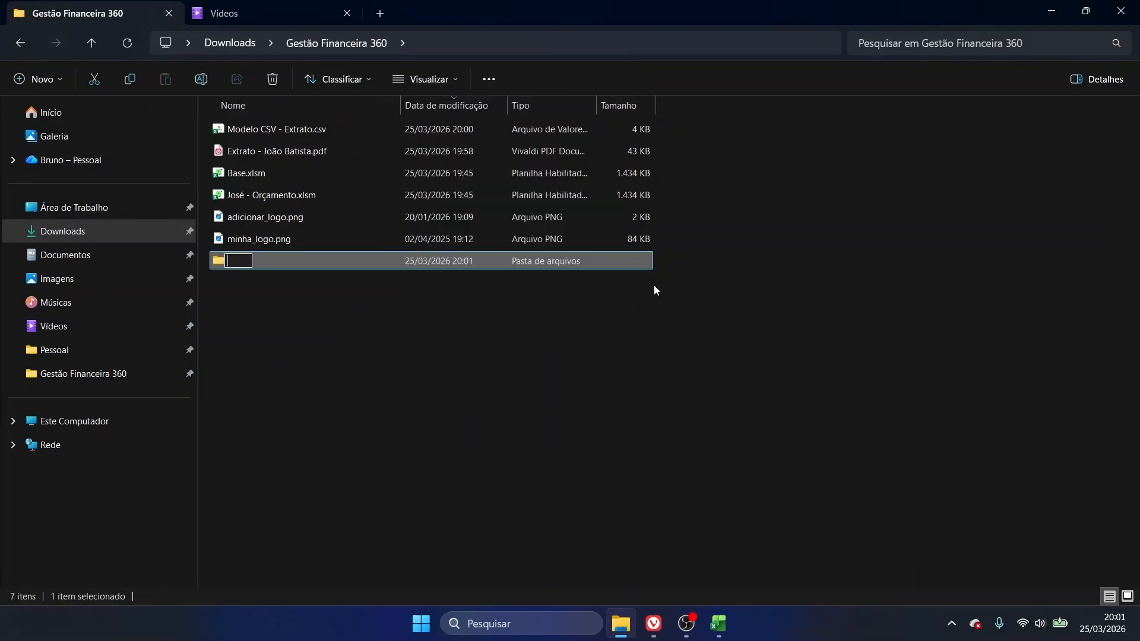
text(João)
key(Return)
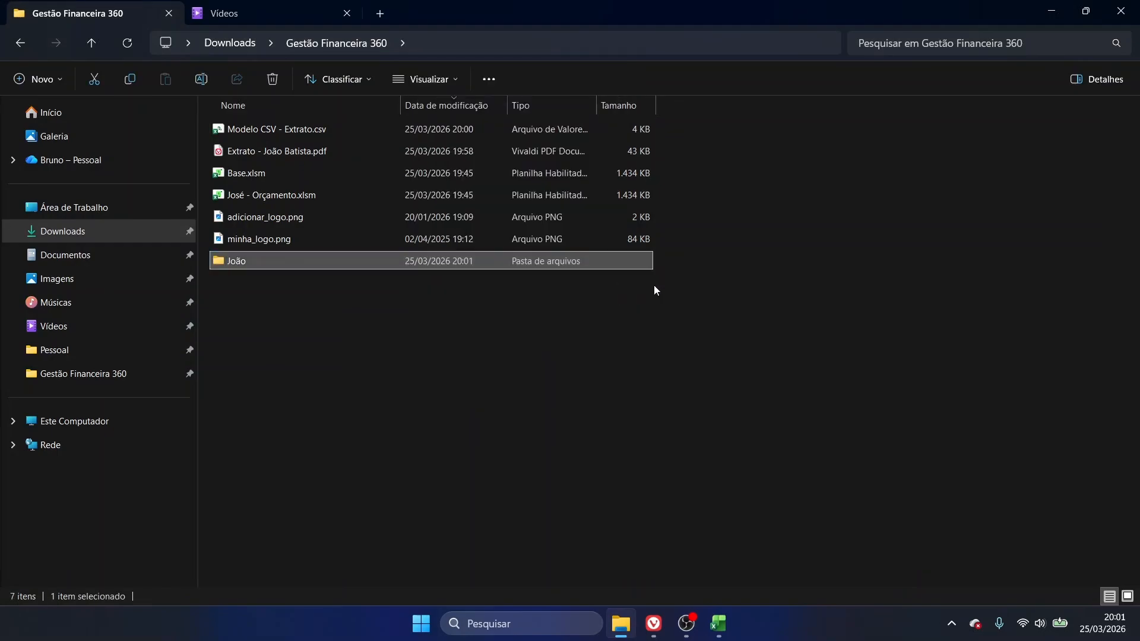
- Rename the new folder with the client's first name used in the Orçamento workbook's file name
click(251, 200)
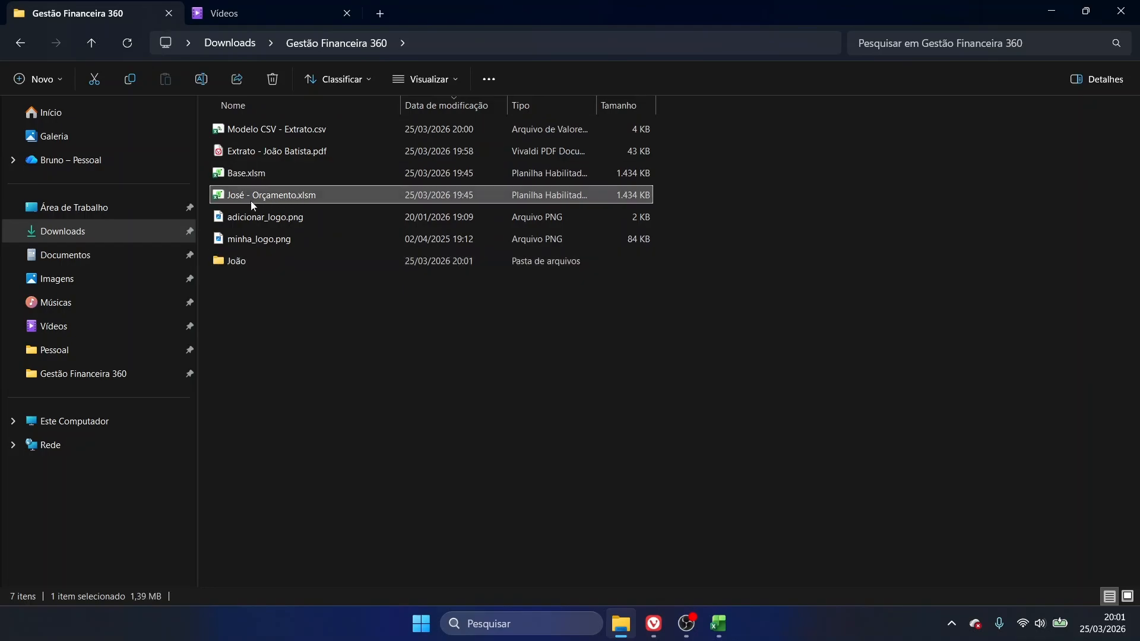
key(F2)
click(243, 195)
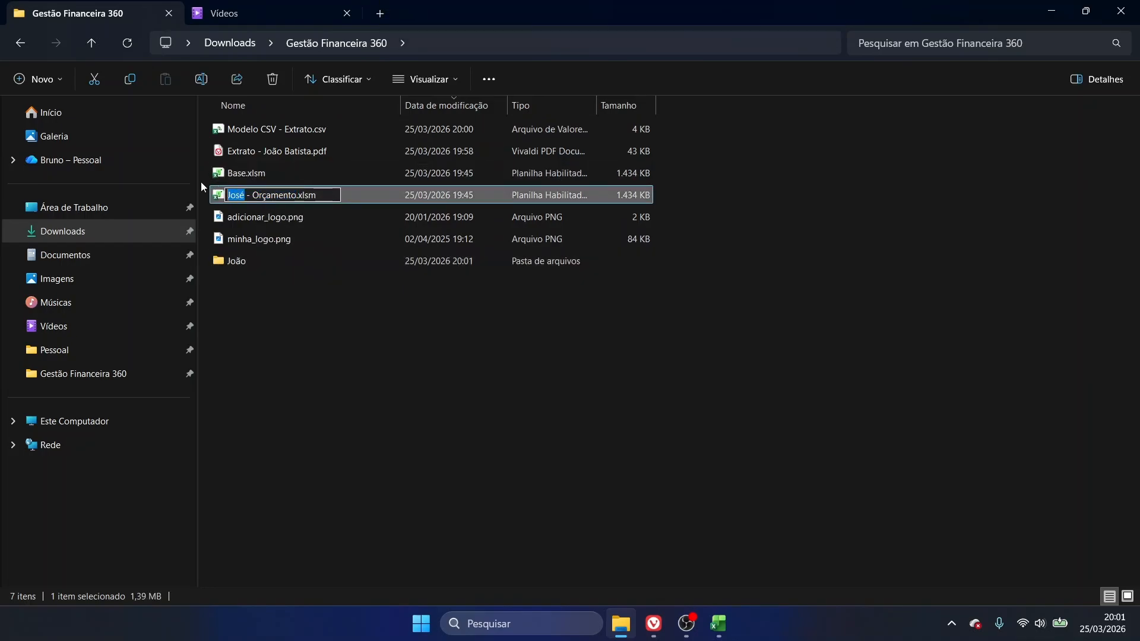
click(290, 269)
key(F2)
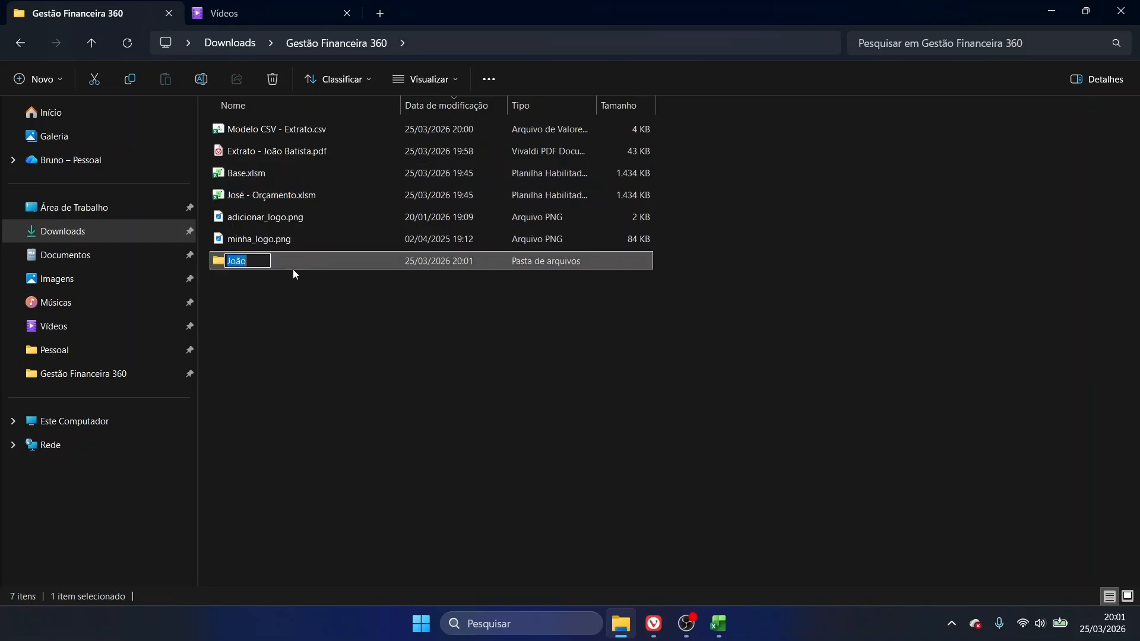
text(José)
key(Return)
- Move the client's Orçamento.xlsm workbook into the renamed client folder
drag(275, 196, 280, 262)
click(322, 234)
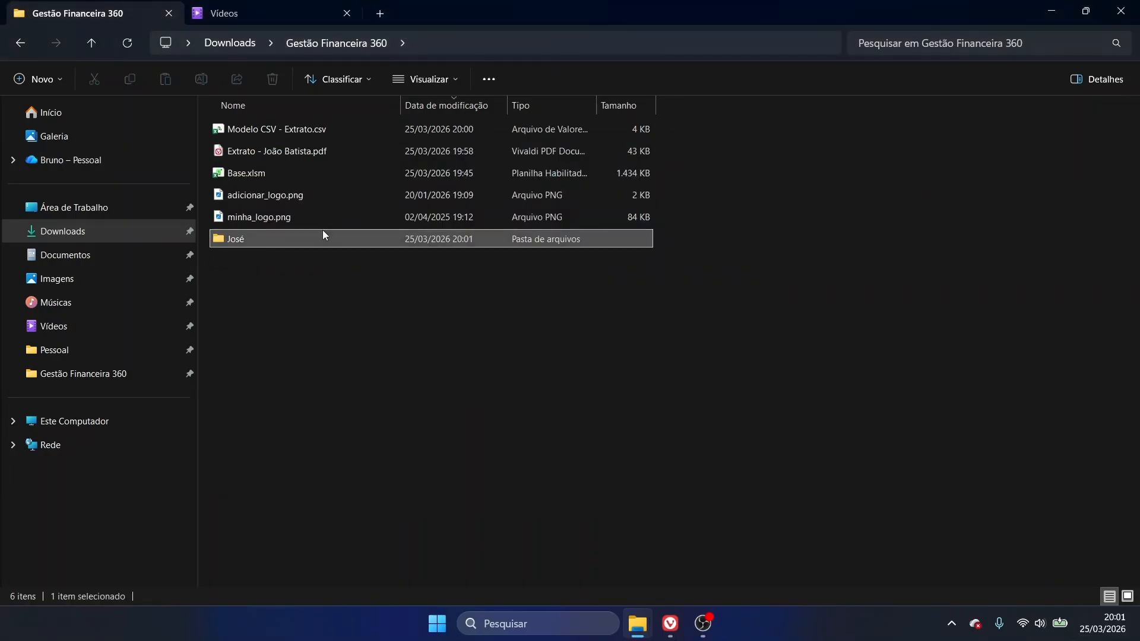
- Create a folder named Faturas e Extratos inside the client's folder, and check inside it before returning to the client's folder
double_click(323, 235)
right_click(398, 307)
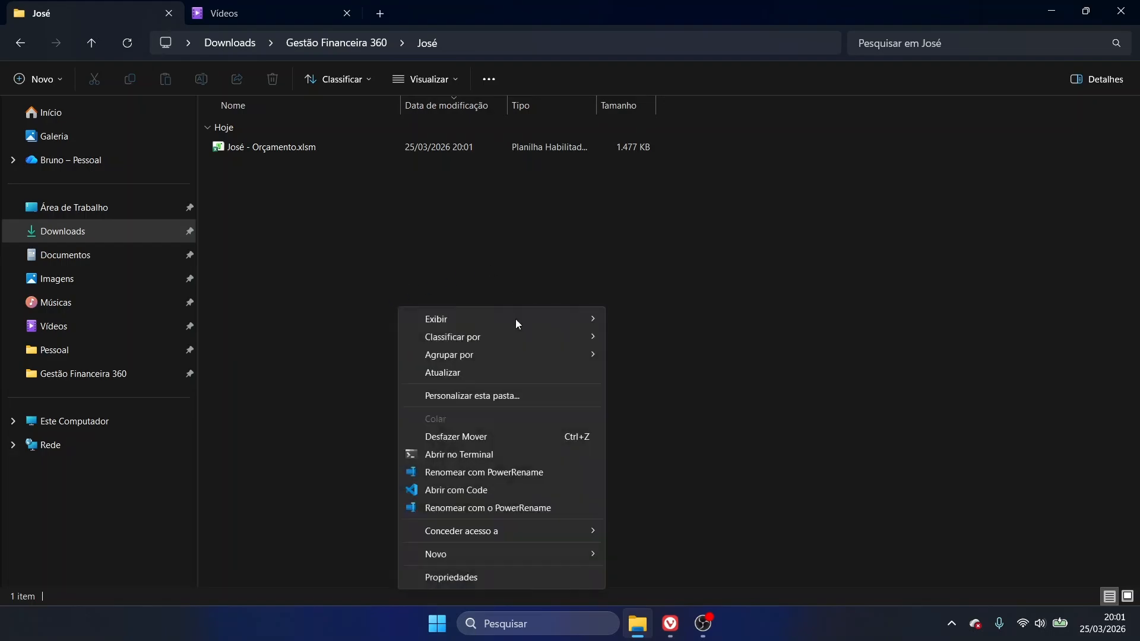
mouse_move(511, 554)
click(715, 315)
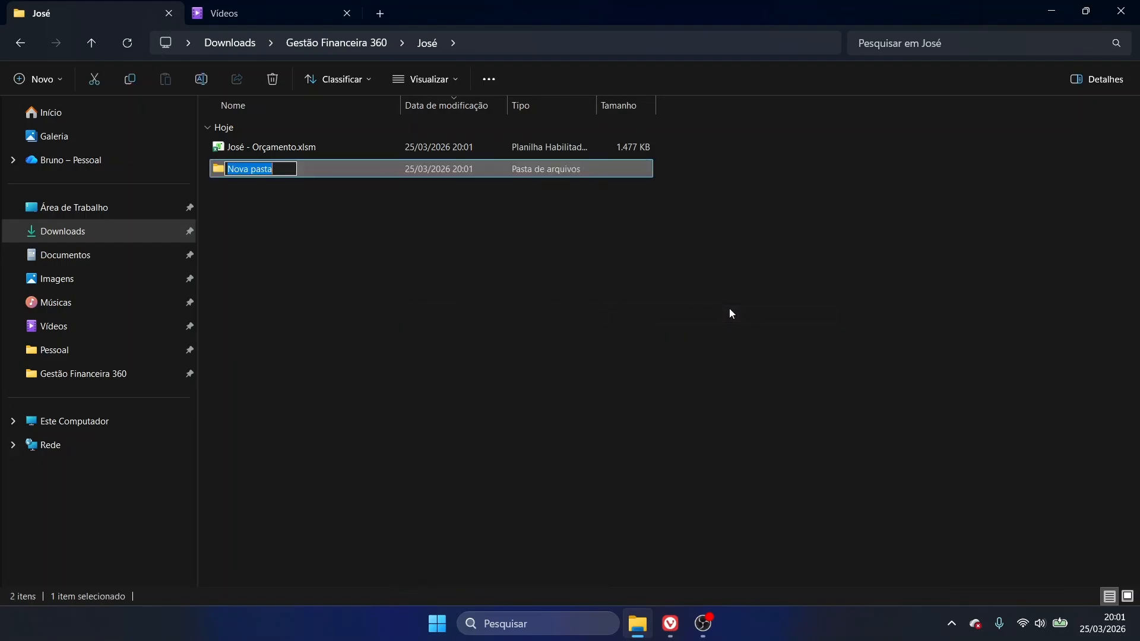
text(Faturas e Extratos)
key(Return)
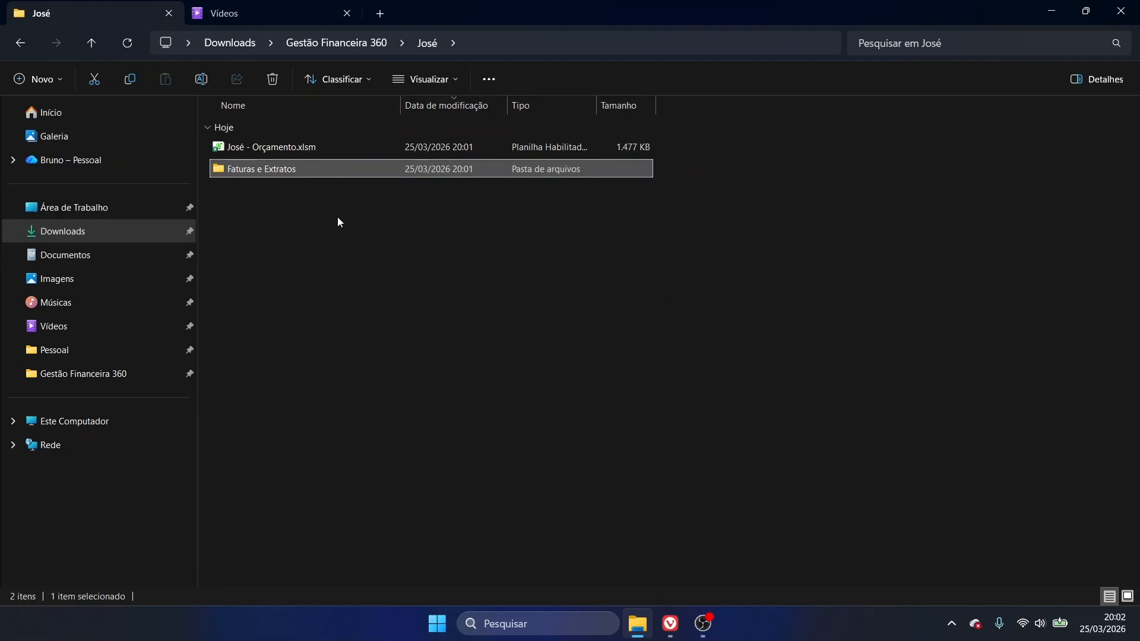
double_click(279, 167)
key(alt+Left)
click(324, 202)
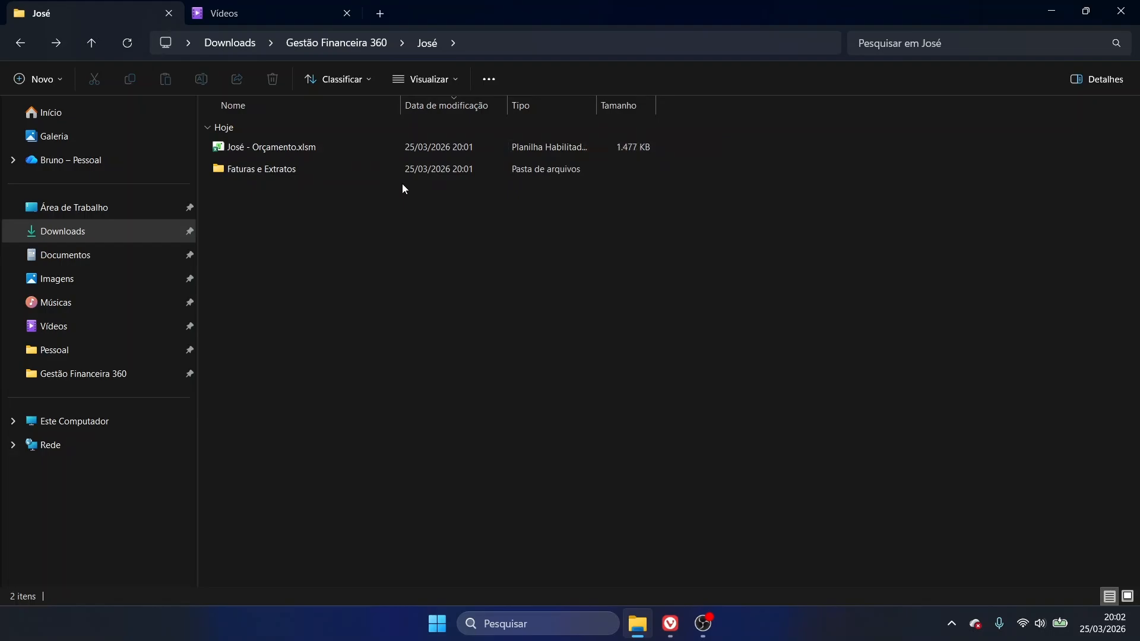
- Move Modelo CSV - Extrato.csv from Gestão Financeira 360 into the client's folder and open that folder
click(356, 47)
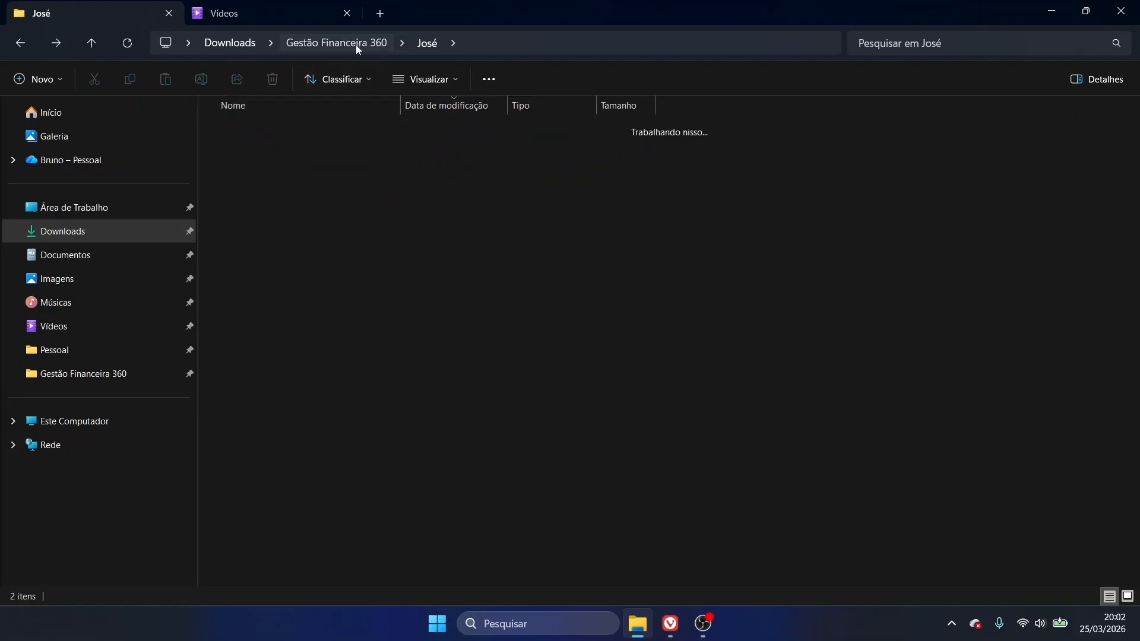
drag(302, 137, 330, 237)
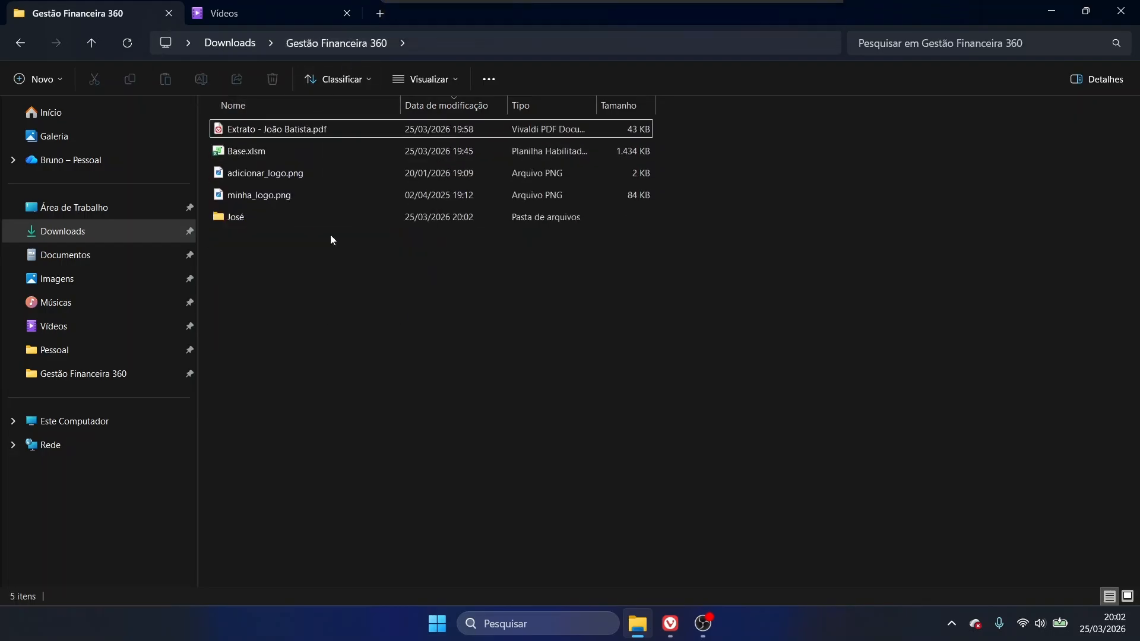
double_click(314, 216)
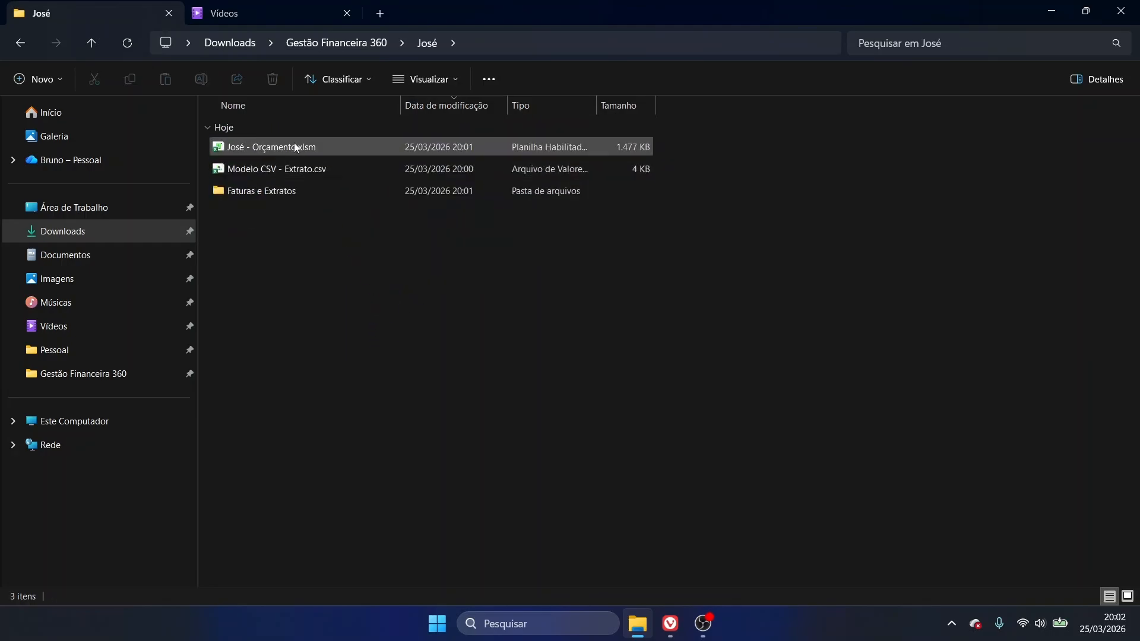
key(ctrl+a)
click(353, 256)
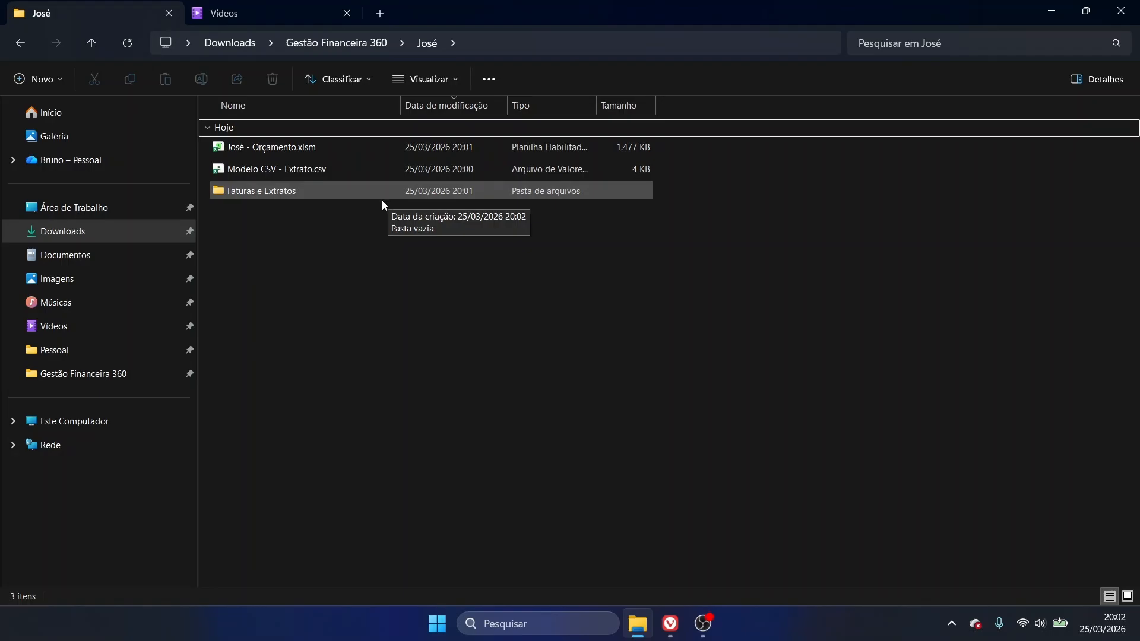
- Open Modelo CSV - Extrato.csv in Excel, autofit all columns to view the sample entries, and close it without saving
double_click(375, 169)
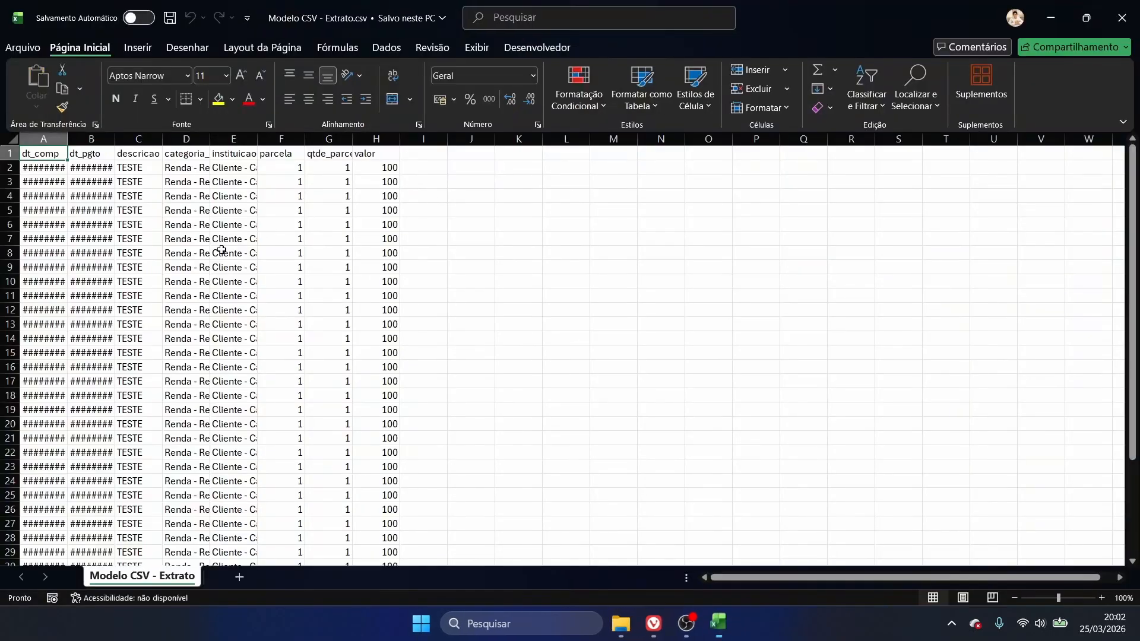
click(10, 141)
double_click(69, 144)
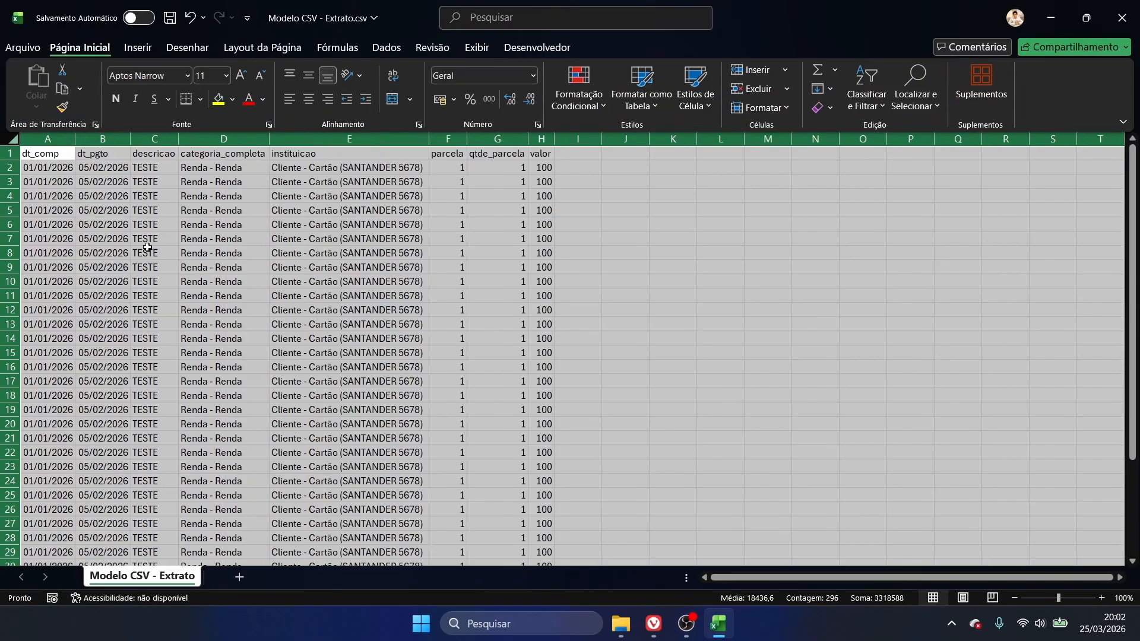
click(224, 338)
click(1122, 18)
click(649, 423)
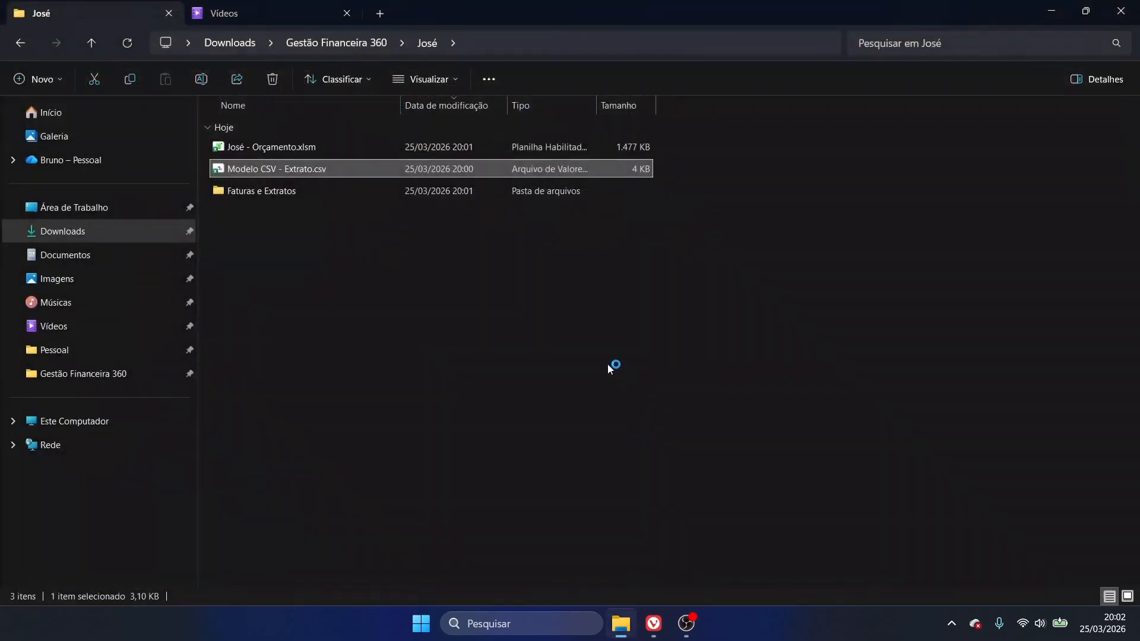